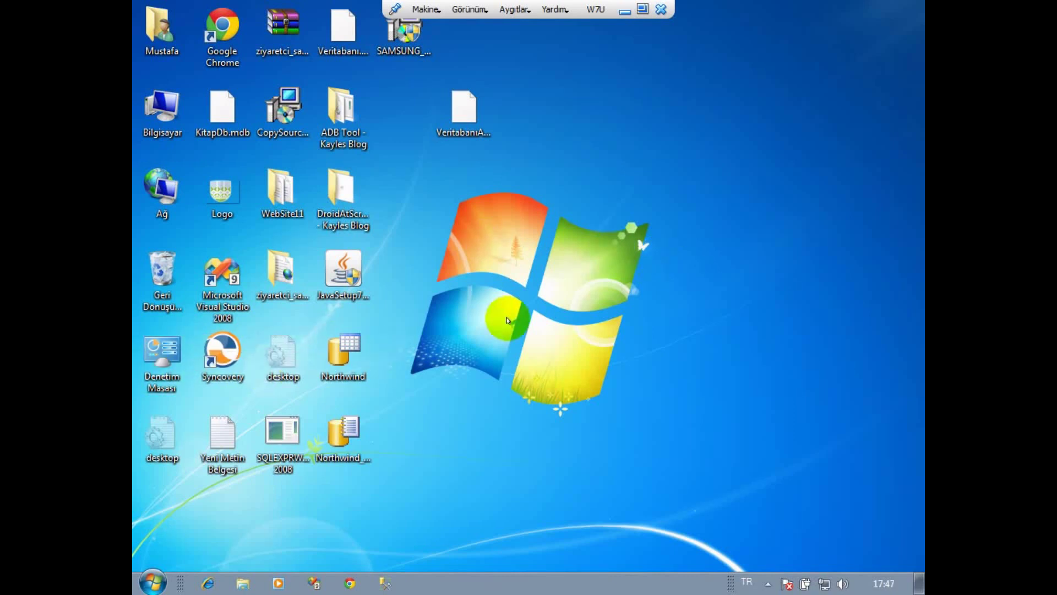
Launch SSMS and connect to WINDOWS7U\SQLEXP with the account password.
{"action": "left_click", "coordinate": [385, 583]}
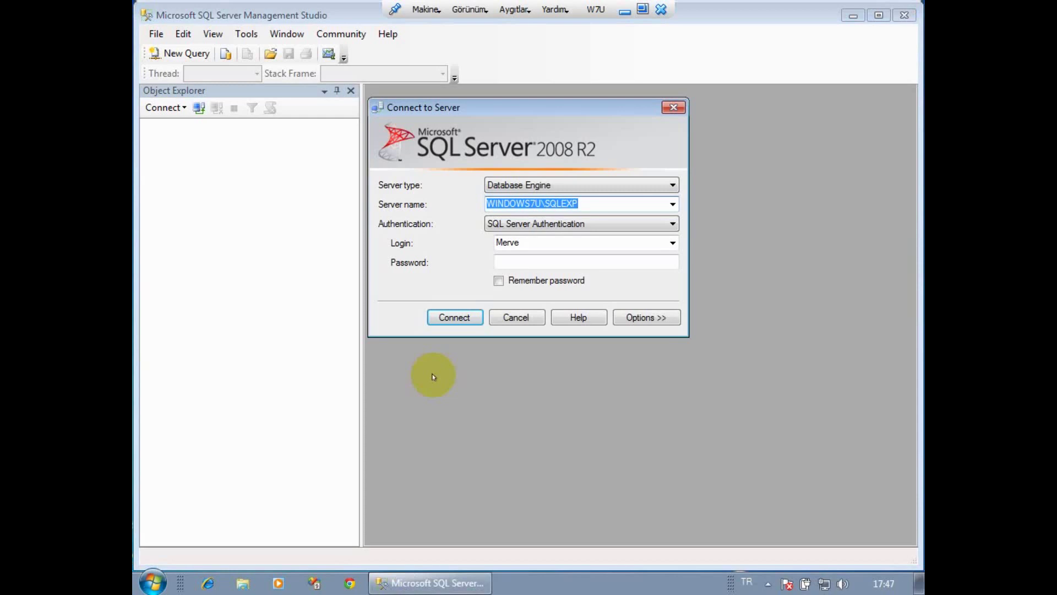
{"action": "left_click", "coordinate": [504, 260]}
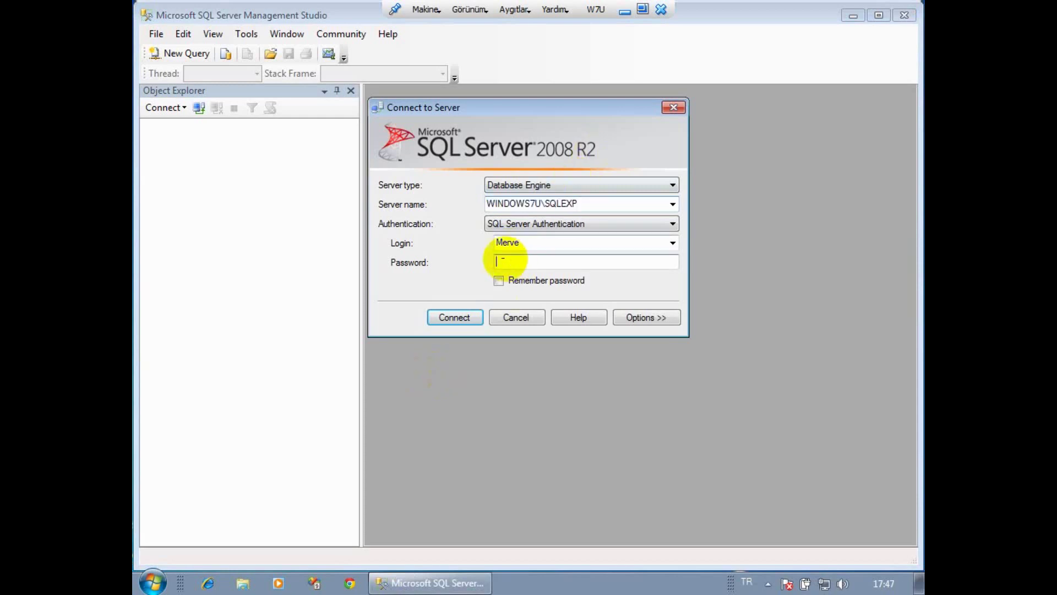
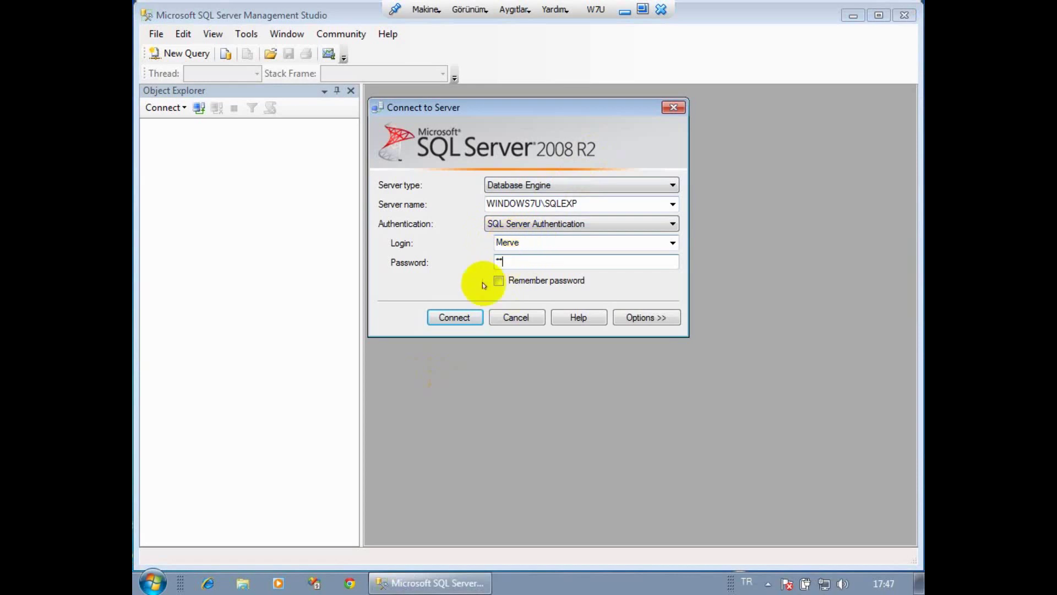
{"action": "left_click", "coordinate": [456, 317]}
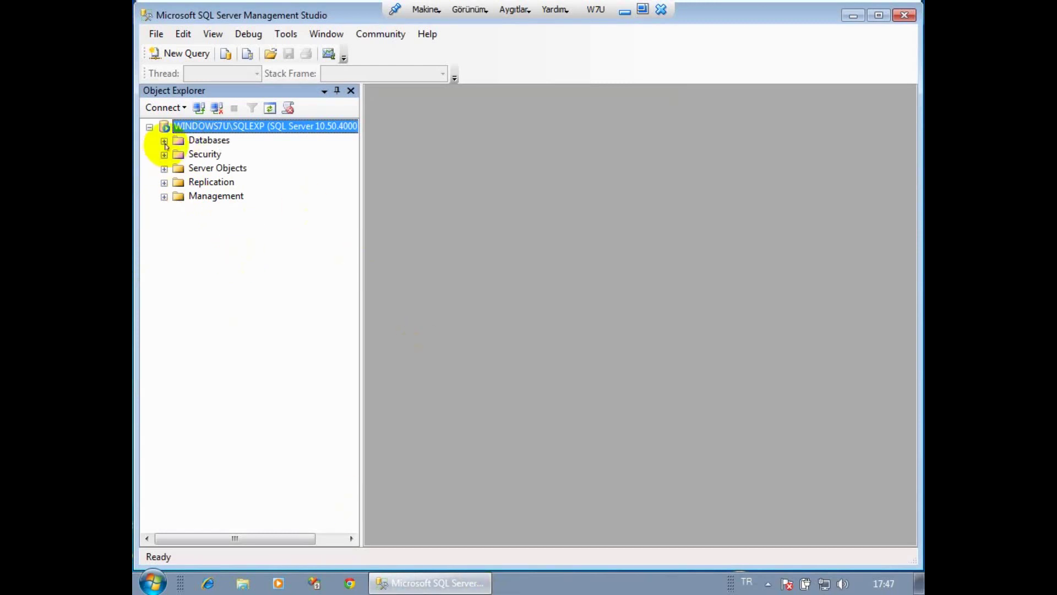
Expand the Databases node in Object Explorer to list the server's databases.
{"action": "left_click", "coordinate": [207, 140]}
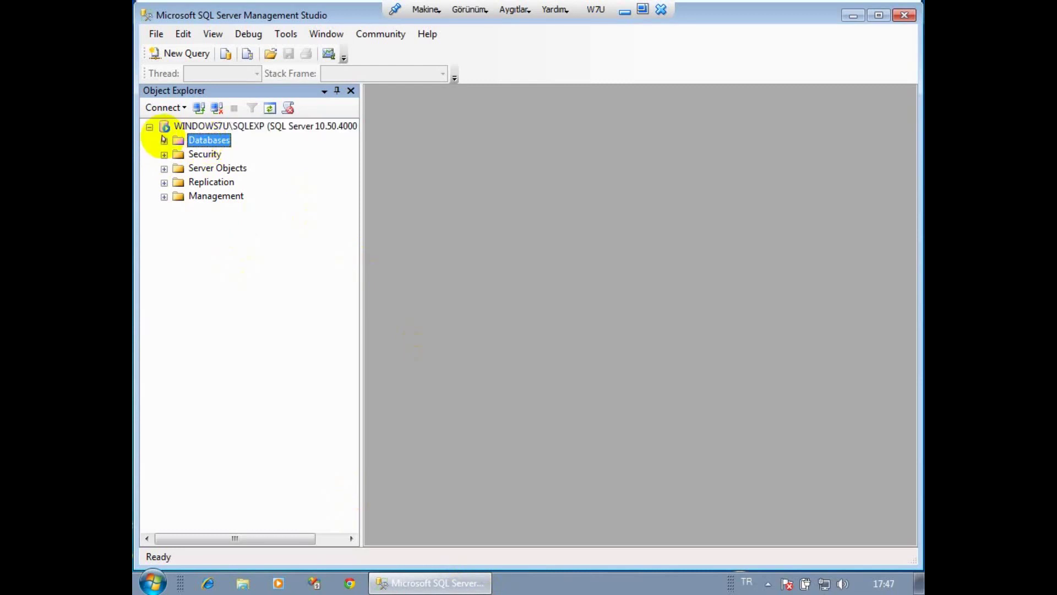
{"action": "left_click", "coordinate": [164, 141]}
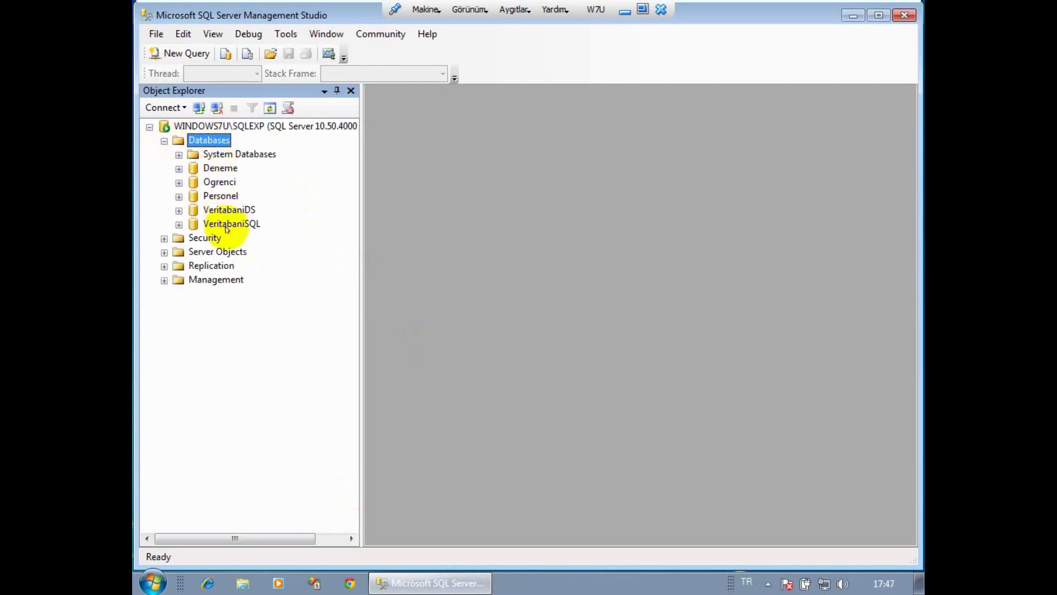
{"action": "right_click", "coordinate": [211, 139]}
Enter VTDL as the name in the New Database dialog and confirm.
{"action": "left_click", "coordinate": [278, 146]}
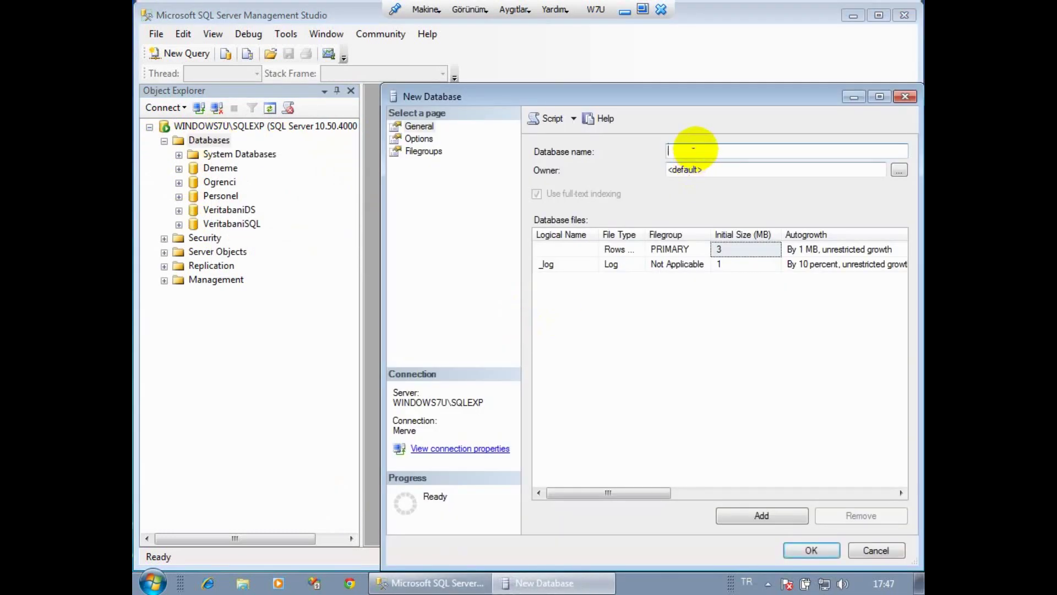
{"action": "type", "text": "d"}
{"action": "key", "text": "BackSpace"}
{"action": "type", "text": "D"}
{"action": "key", "text": "BackSpace"}
{"action": "type", "text": "Veritabani"}
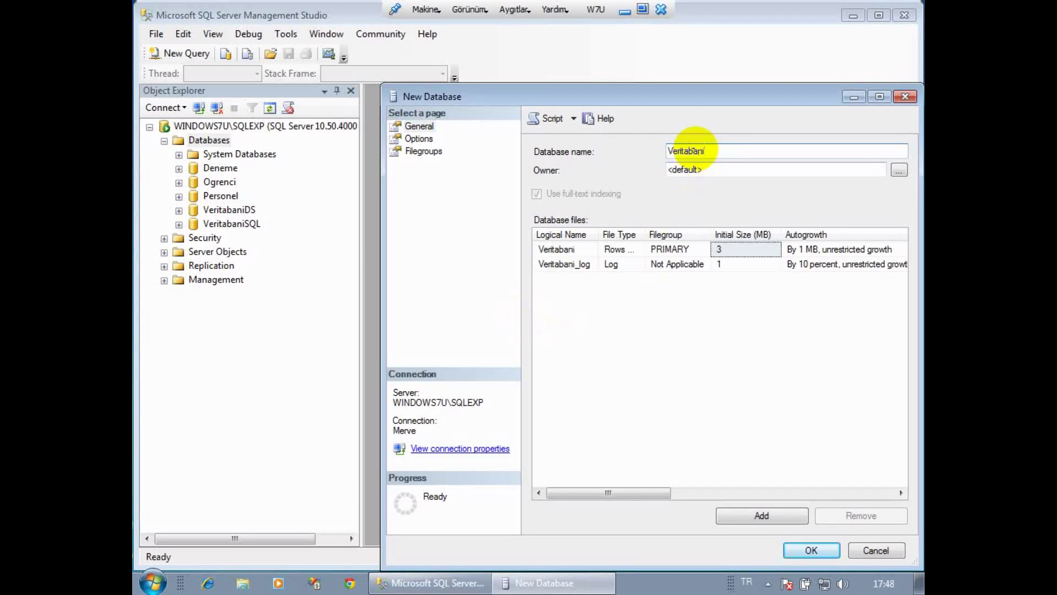
{"action": "key", "text": "BackSpace"}
{"action": "key", "text": "BackSpace"}
{"action": "key", "text": "BackSpace"}
{"action": "key", "text": "BackSpace"}
{"action": "key", "text": "BackSpace"}
{"action": "key", "text": "BackSpace"}
{"action": "key", "text": "BackSpace"}
{"action": "key", "text": "BackSpace"}
{"action": "type", "text": "t"}
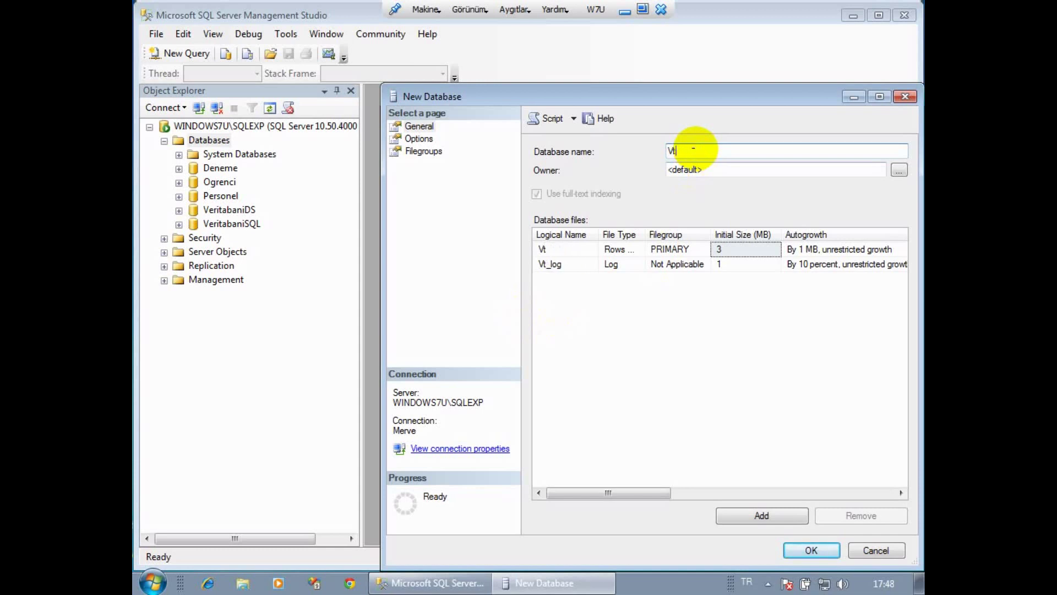
{"action": "key", "text": "BackSpace"}
{"action": "type", "text": "TDL"}
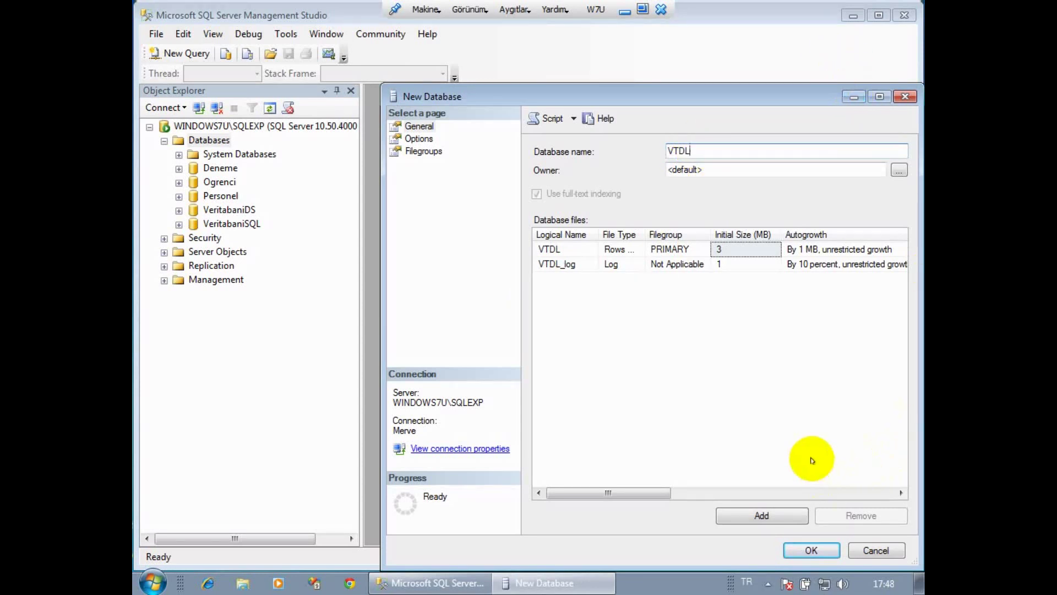
{"action": "left_click", "coordinate": [796, 551]}
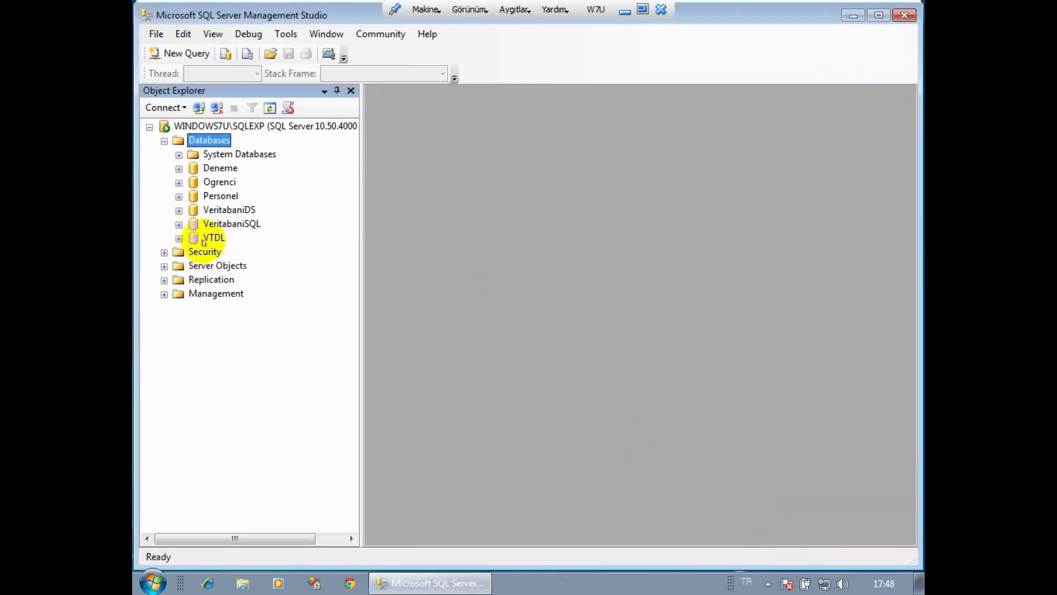
Expand VTDL's Tables folder and start a new table design, dbo.Table_1.
{"action": "left_click", "coordinate": [212, 238]}
{"action": "left_click", "coordinate": [179, 239]}
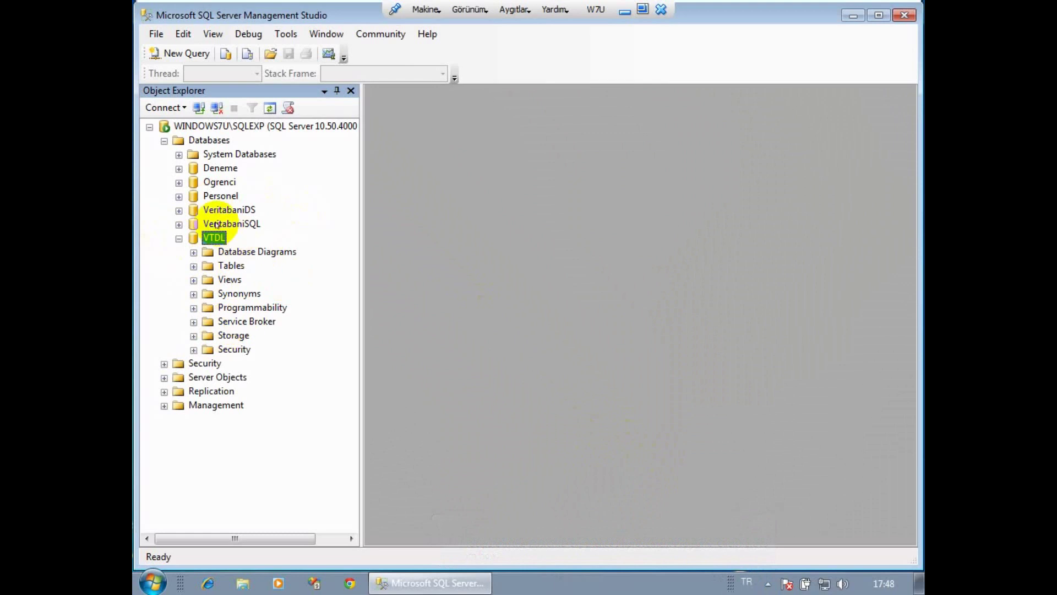
{"action": "left_click", "coordinate": [194, 266]}
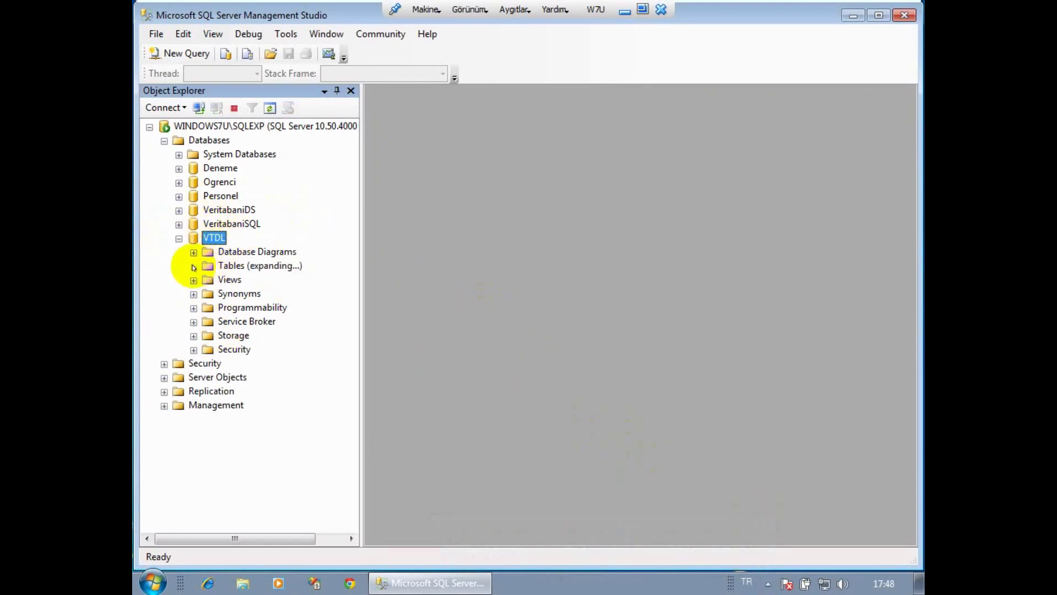
{"action": "right_click", "coordinate": [227, 266]}
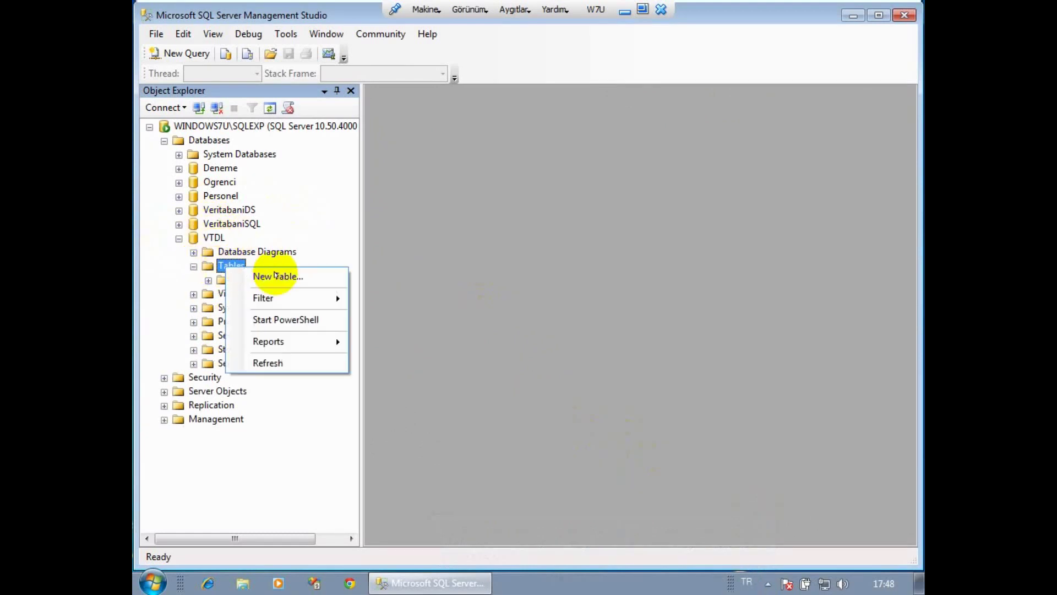
{"action": "left_click", "coordinate": [215, 237]}
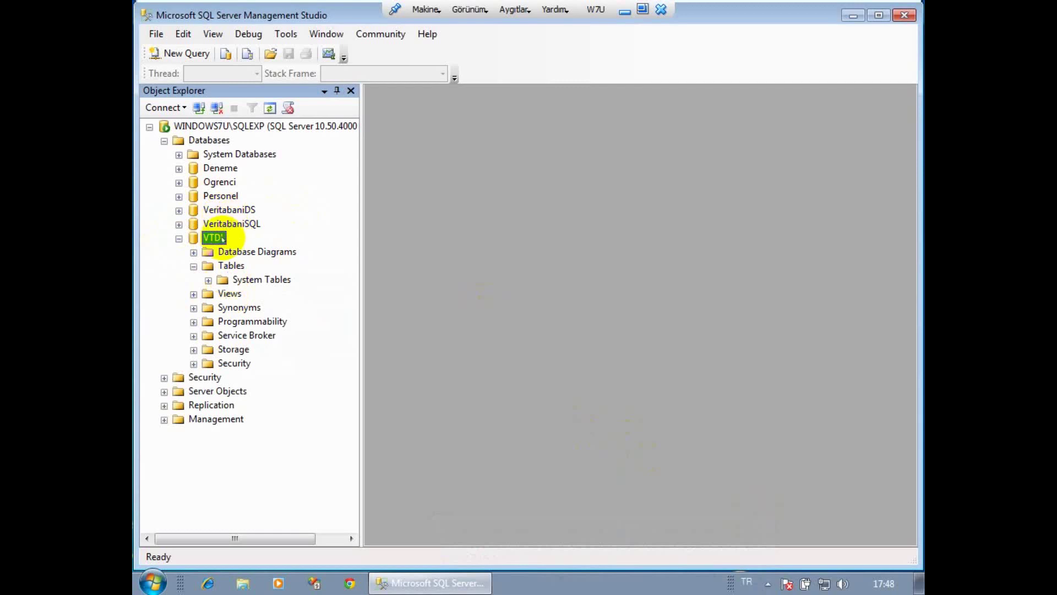
{"action": "right_click", "coordinate": [237, 266]}
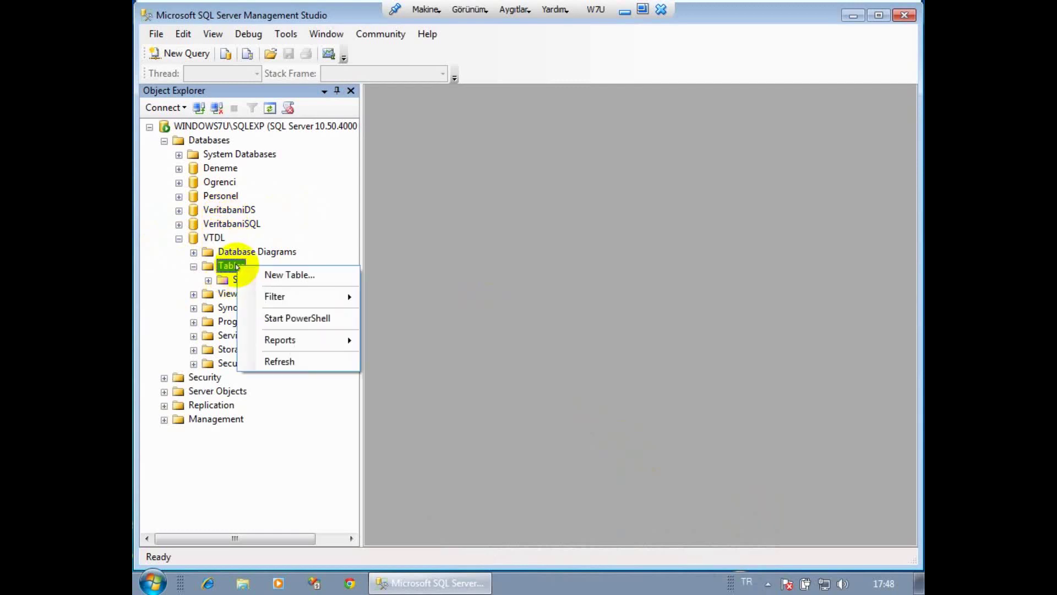
{"action": "left_click", "coordinate": [281, 275]}
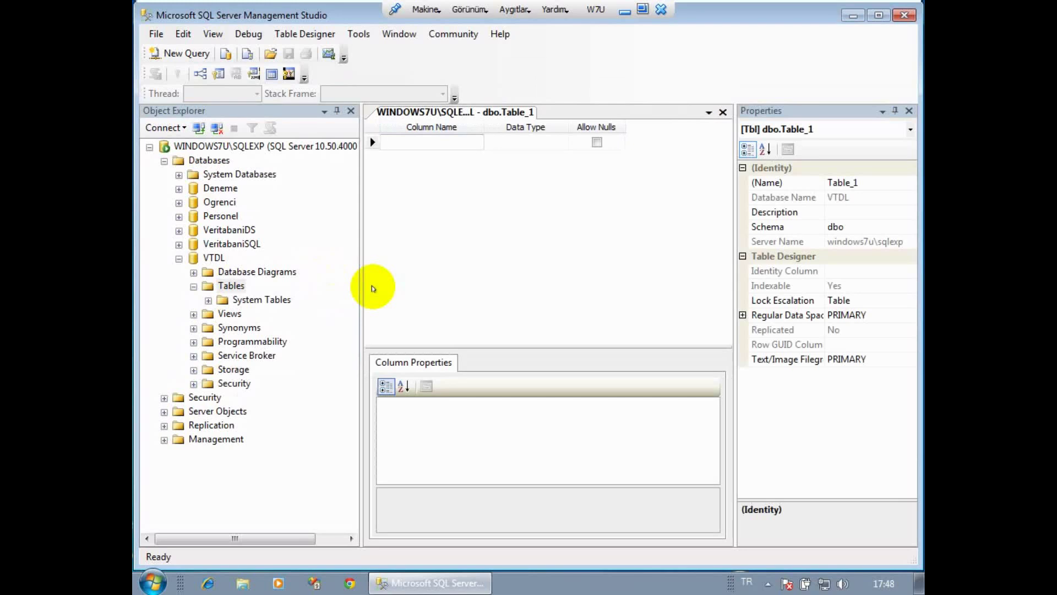
Define column ID as int and column Kategori as varchar(50).
{"action": "type", "text": "ID"}
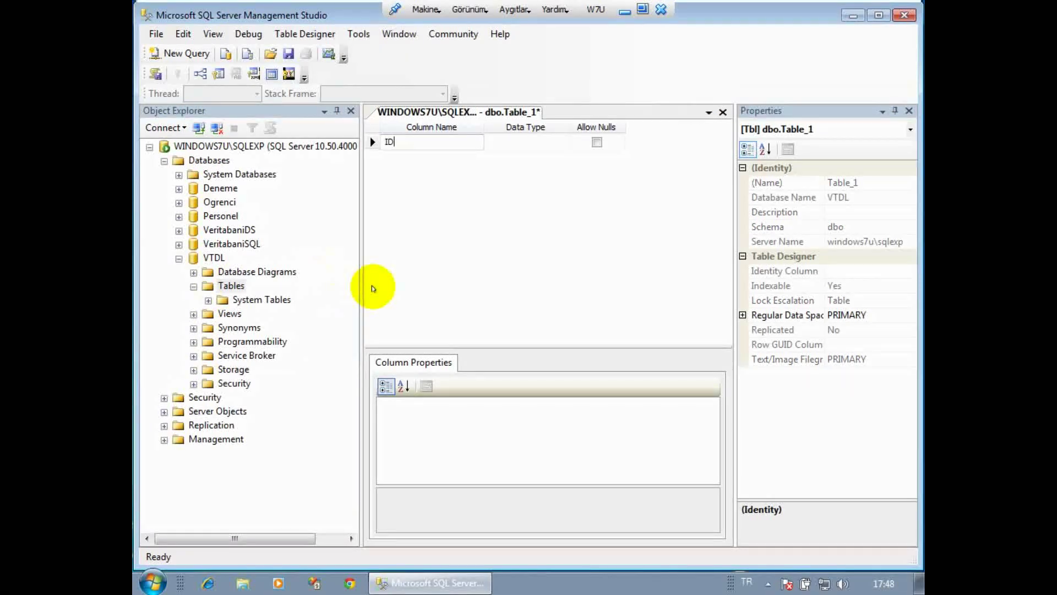
{"action": "key", "text": "Tab"}
{"action": "type", "text": "int"}
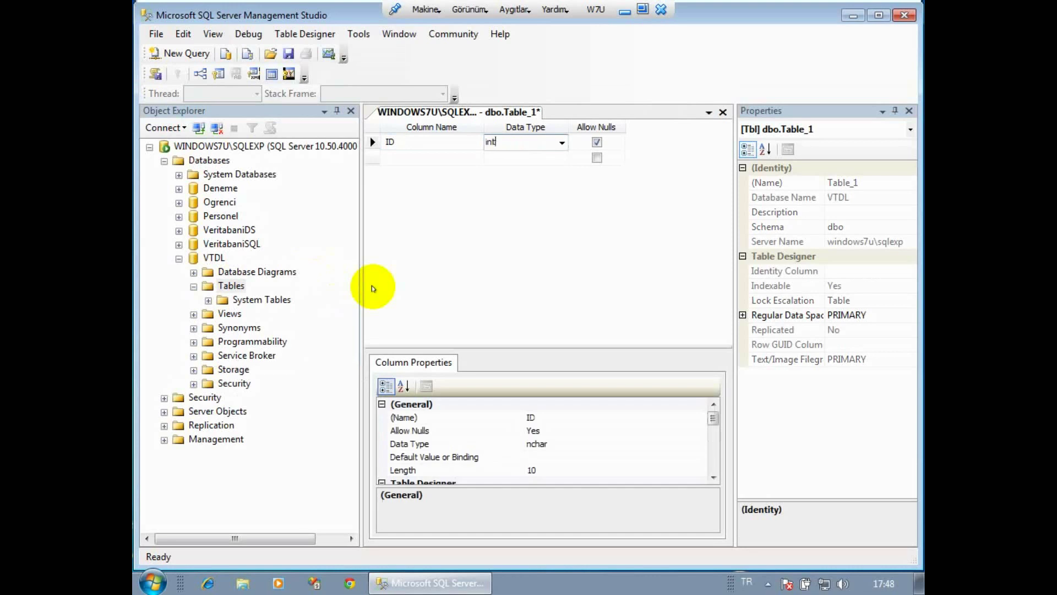
{"action": "key", "text": "Tab"}
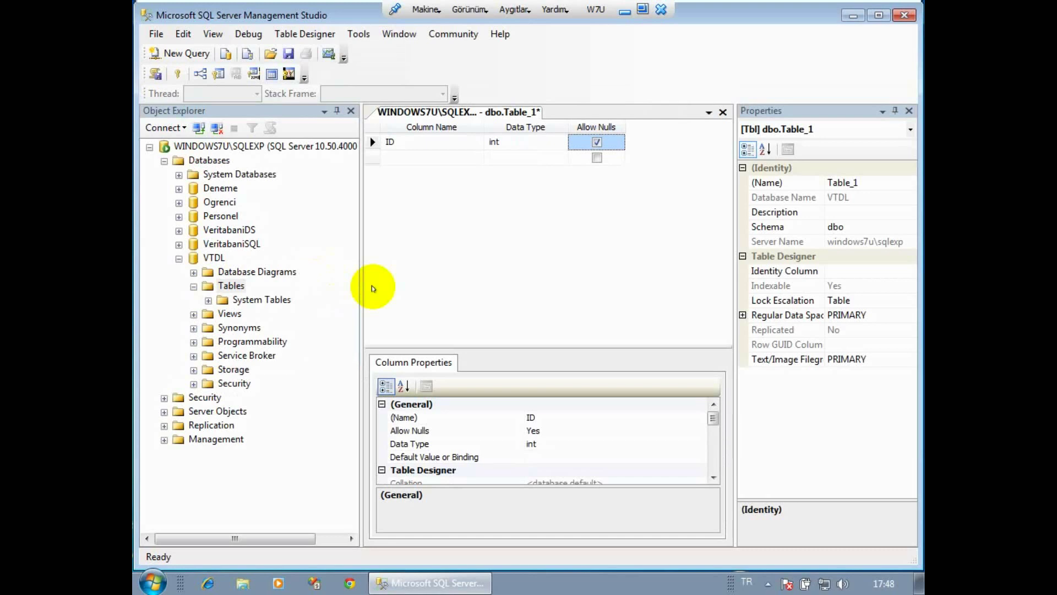
{"action": "key", "text": "Tab"}
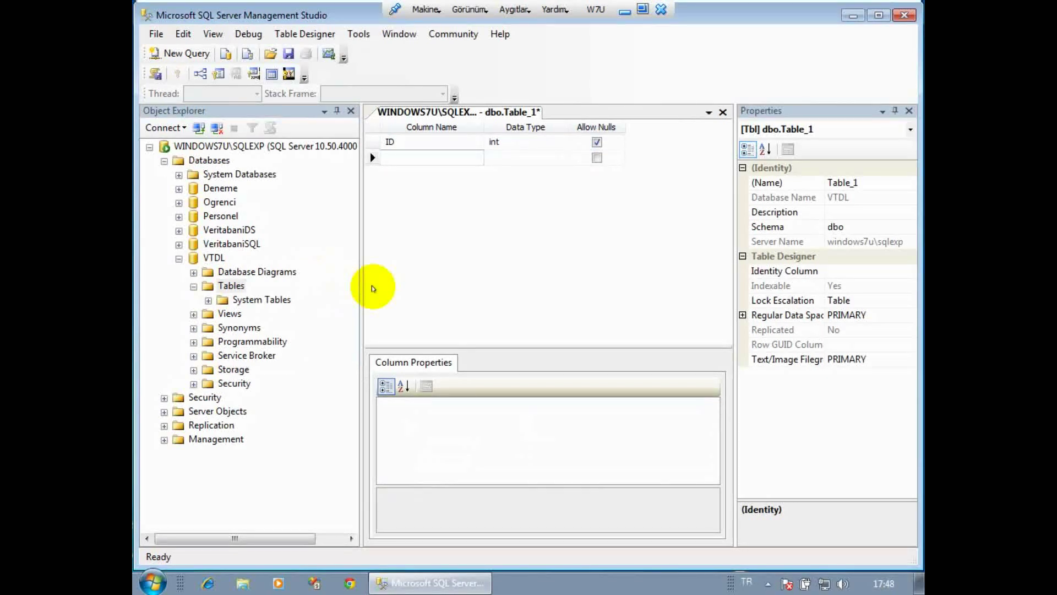
{"action": "type", "text": "Kategori"}
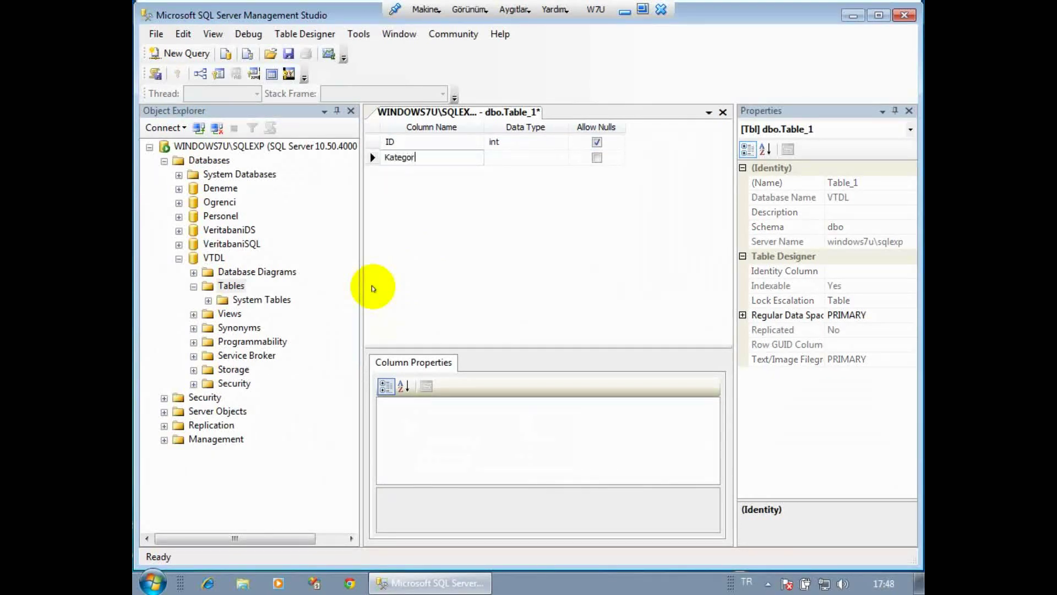
{"action": "key", "text": "Tab"}
{"action": "type", "text": "var"}
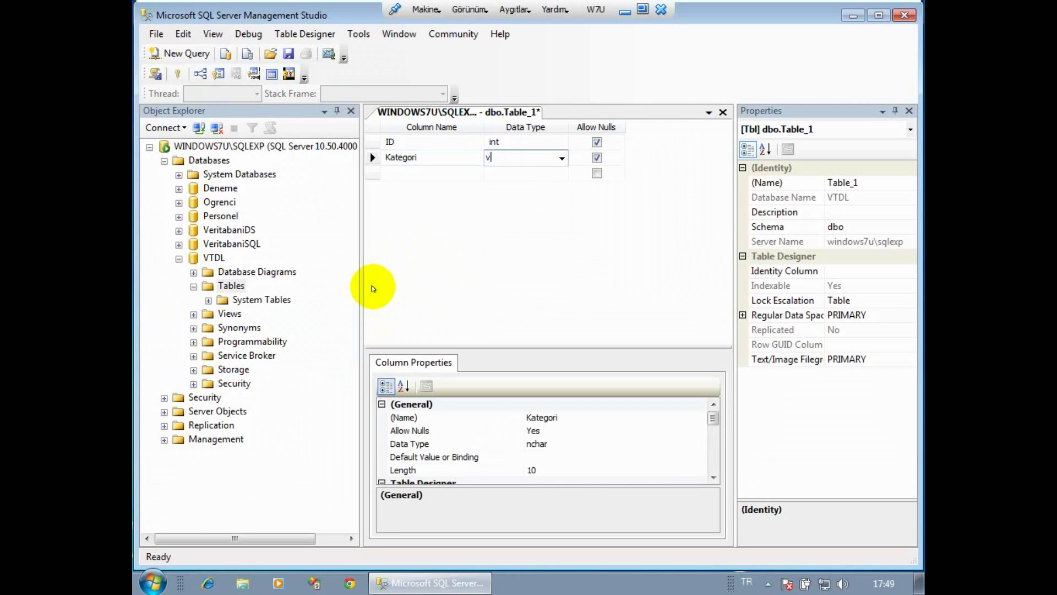
{"action": "key", "text": "Tab"}
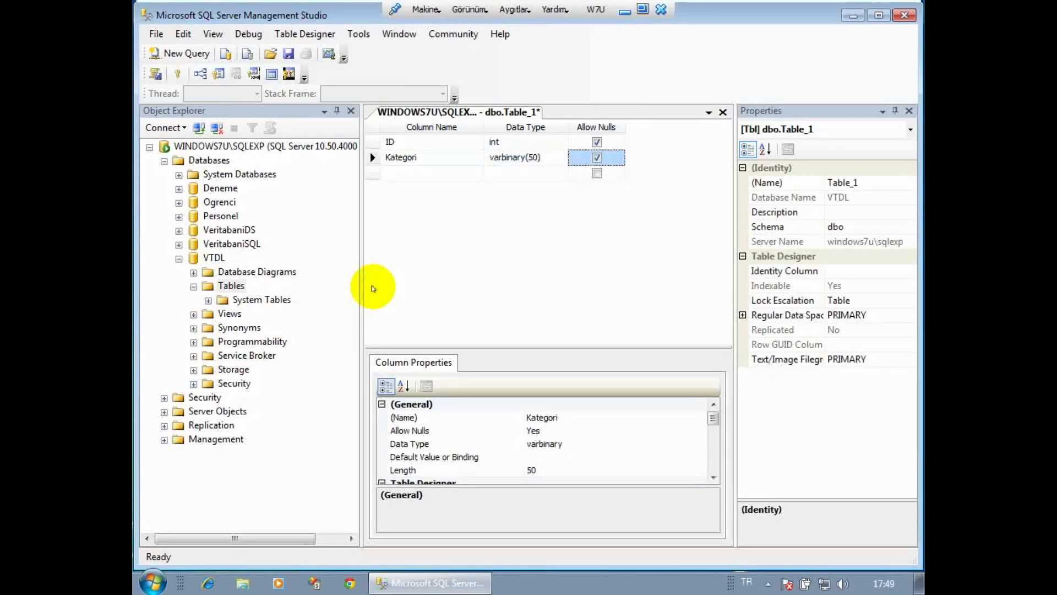
{"action": "left_click", "coordinate": [550, 154]}
{"action": "type", "text": "varch"}
{"action": "key", "text": "Tab"}
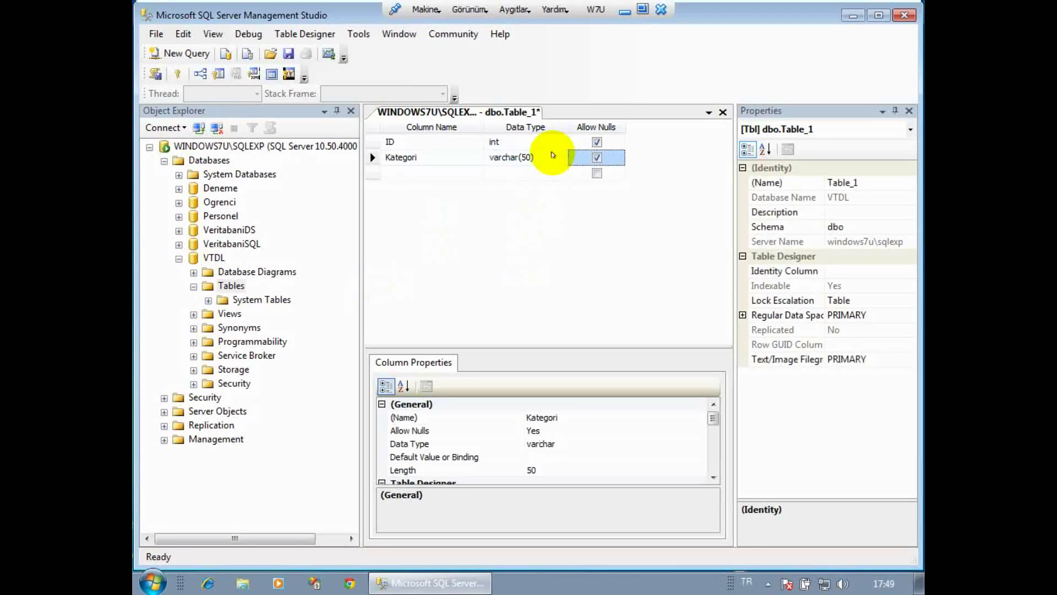
Add a third column, KatDurum, as varchar(50).
{"action": "key", "text": "Tab"}
{"action": "type", "text": "KatDurum"}
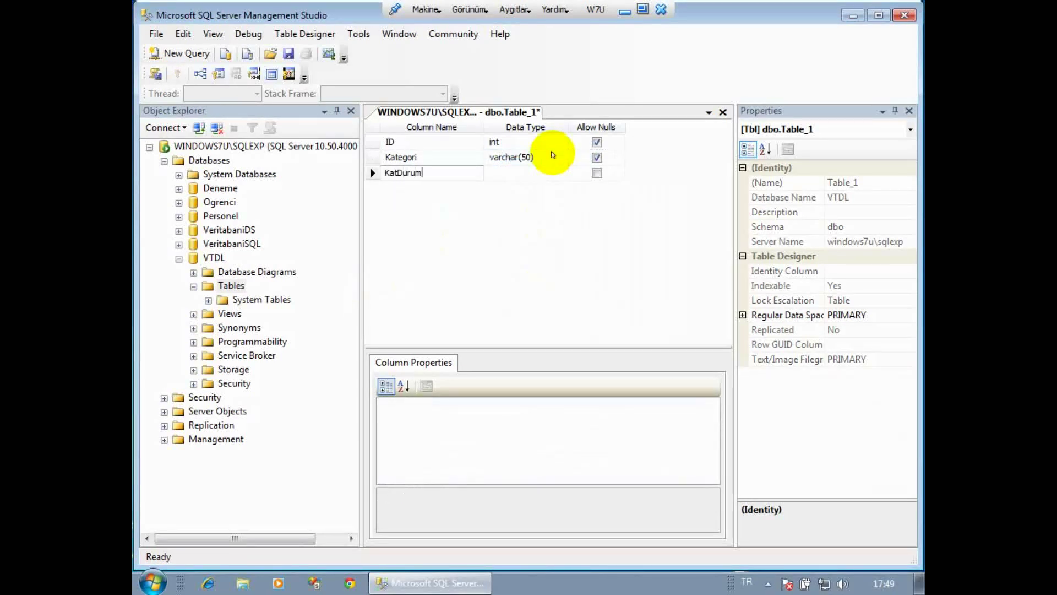
{"action": "key", "text": "Tab"}
{"action": "type", "text": "var"}
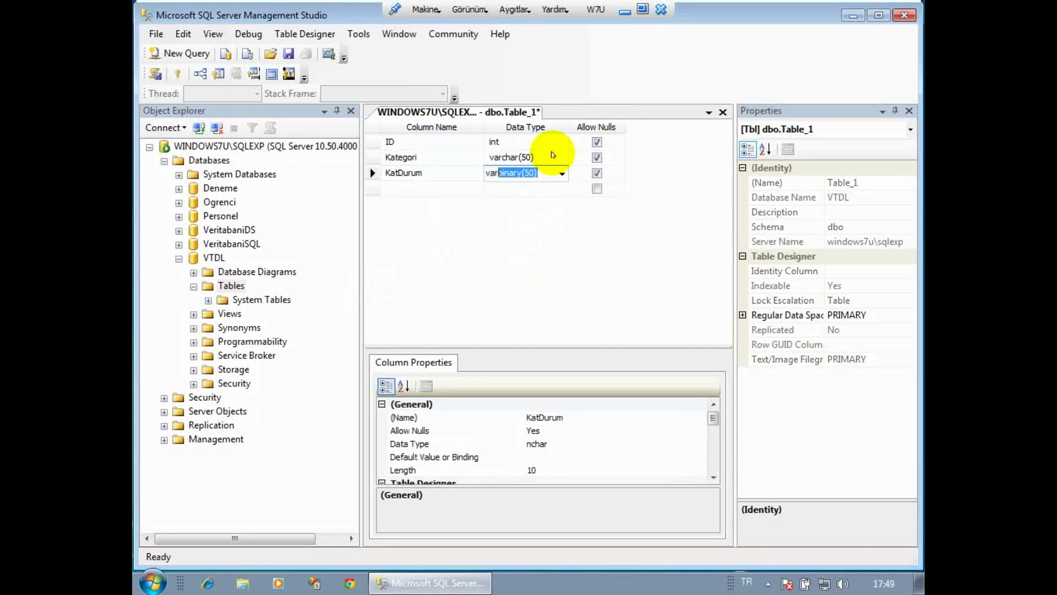
{"action": "type", "text": "c"}
{"action": "key", "text": "Tab"}
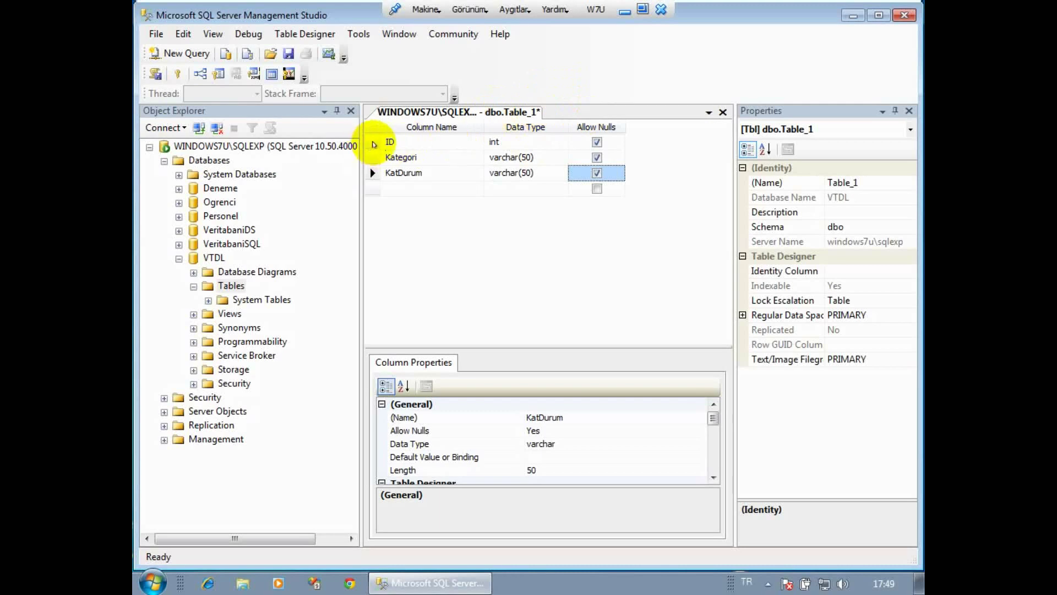
Set ID as the primary key of dbo.Table_1.
{"action": "right_click", "coordinate": [374, 144]}
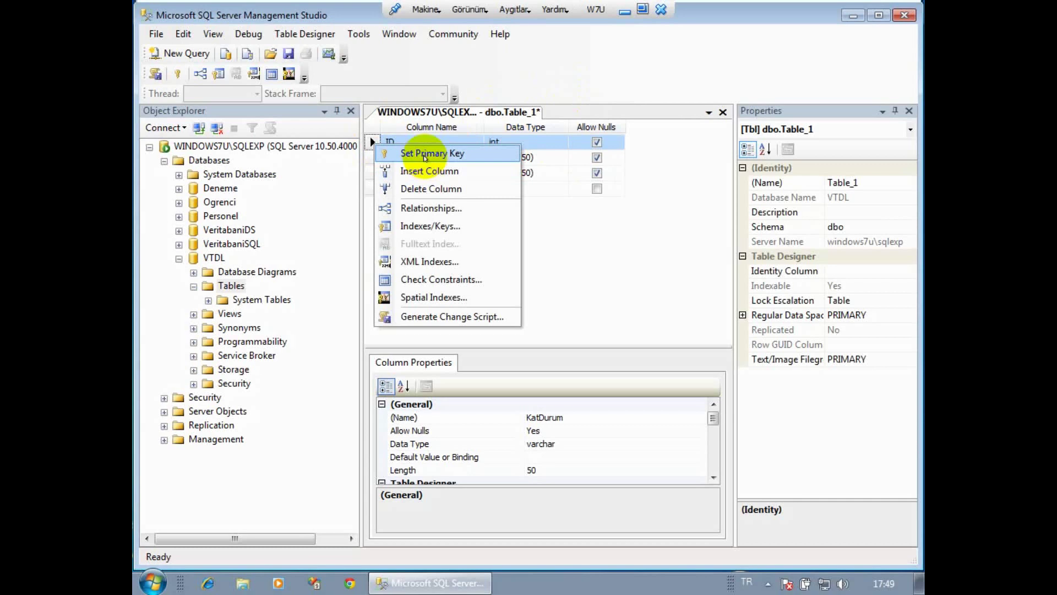
{"action": "left_click", "coordinate": [425, 157]}
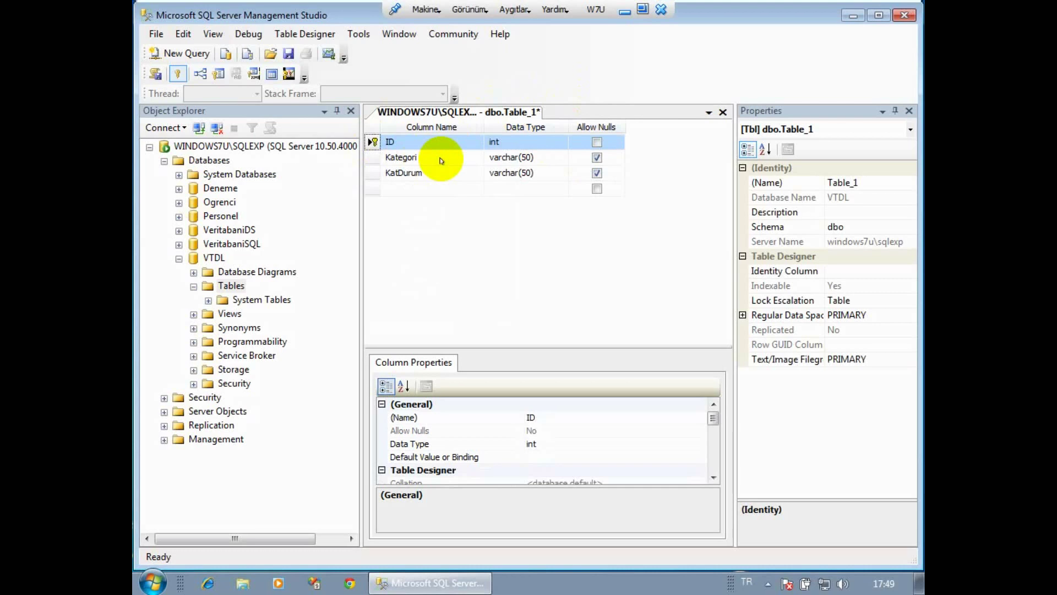
In ID's Identity Specification, set (Is Identity) to Yes.
{"action": "left_click", "coordinate": [582, 410]}
{"action": "left_click", "coordinate": [585, 414]}
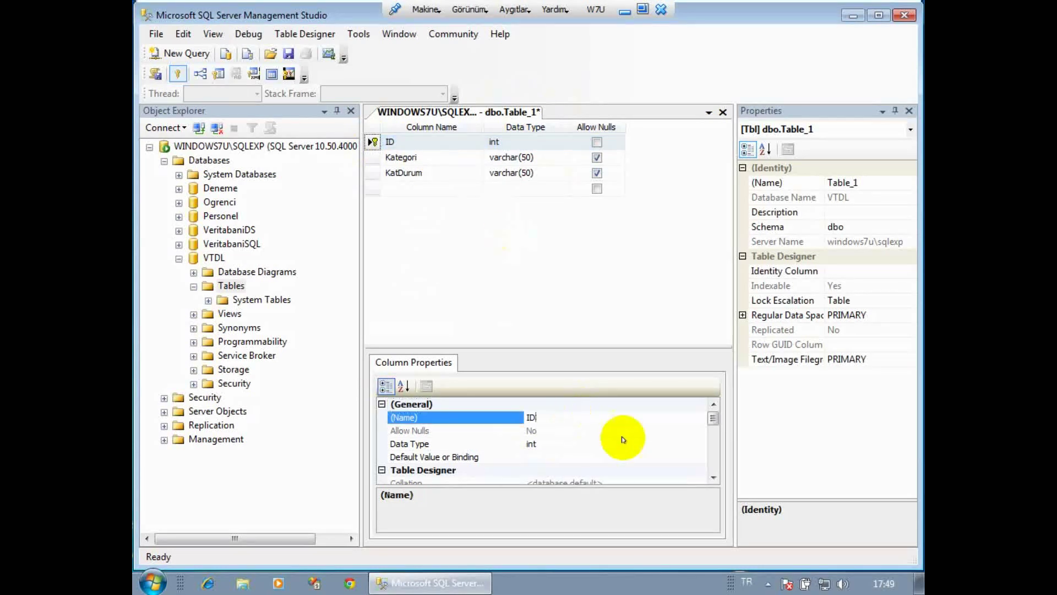
{"action": "left_click", "coordinate": [713, 478]}
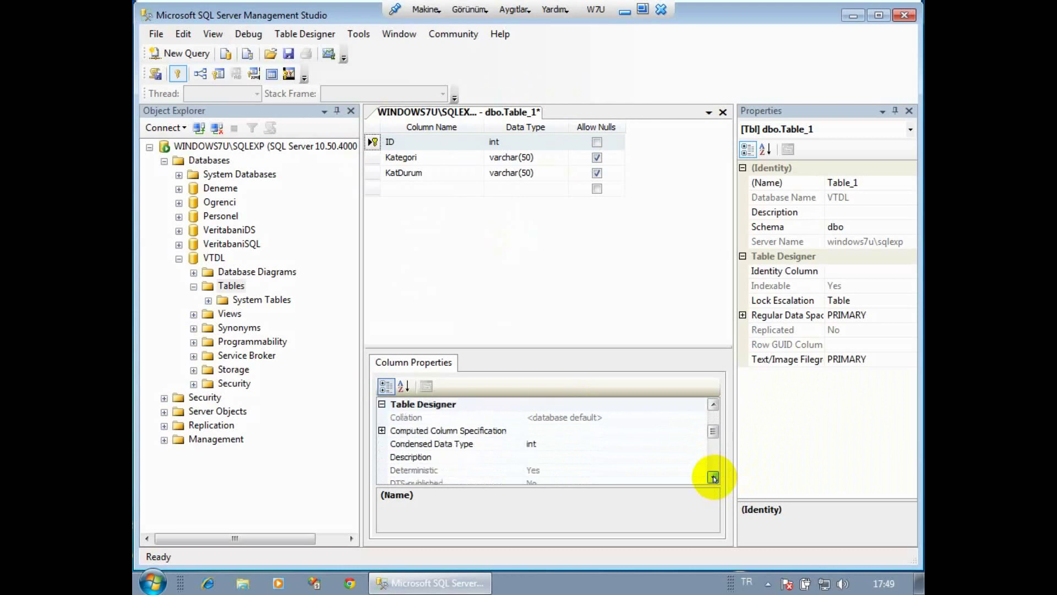
{"action": "left_click", "coordinate": [714, 477]}
{"action": "left_click", "coordinate": [714, 478]}
{"action": "left_click", "coordinate": [714, 478]}
{"action": "left_click", "coordinate": [713, 478]}
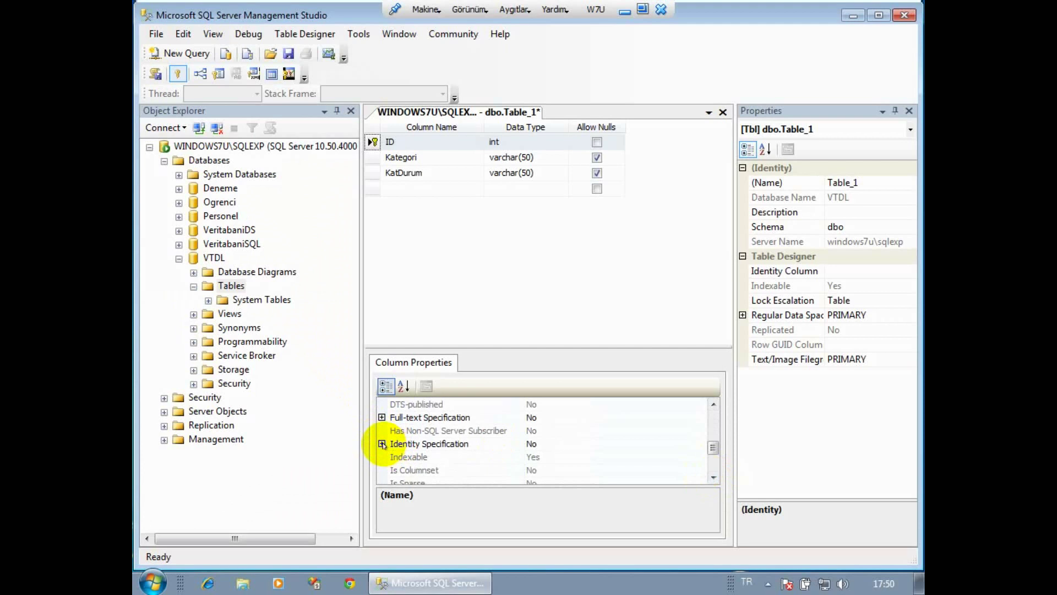
{"action": "left_click", "coordinate": [382, 443]}
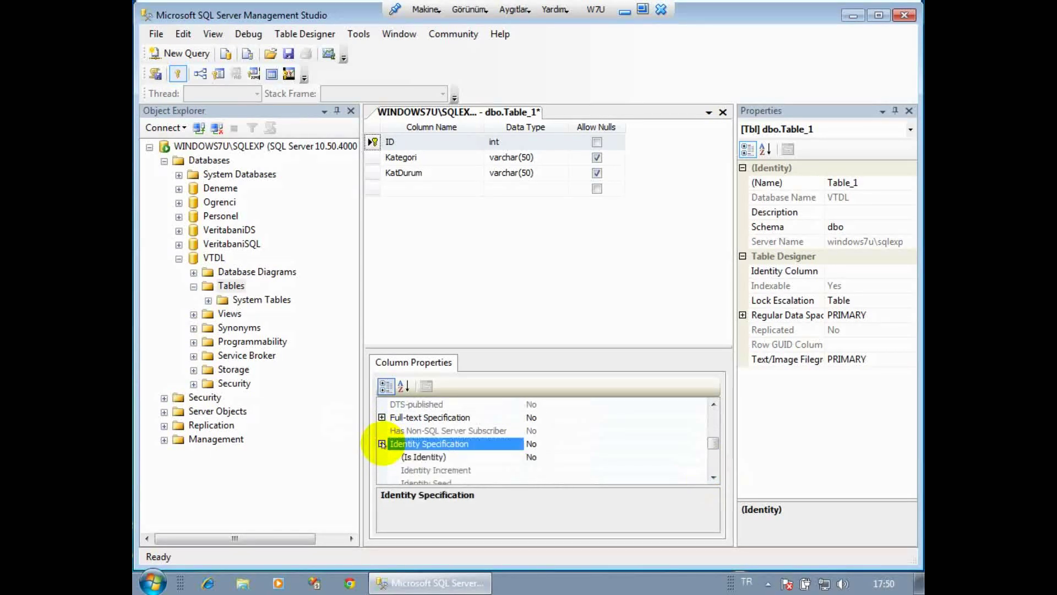
{"action": "left_click", "coordinate": [614, 458]}
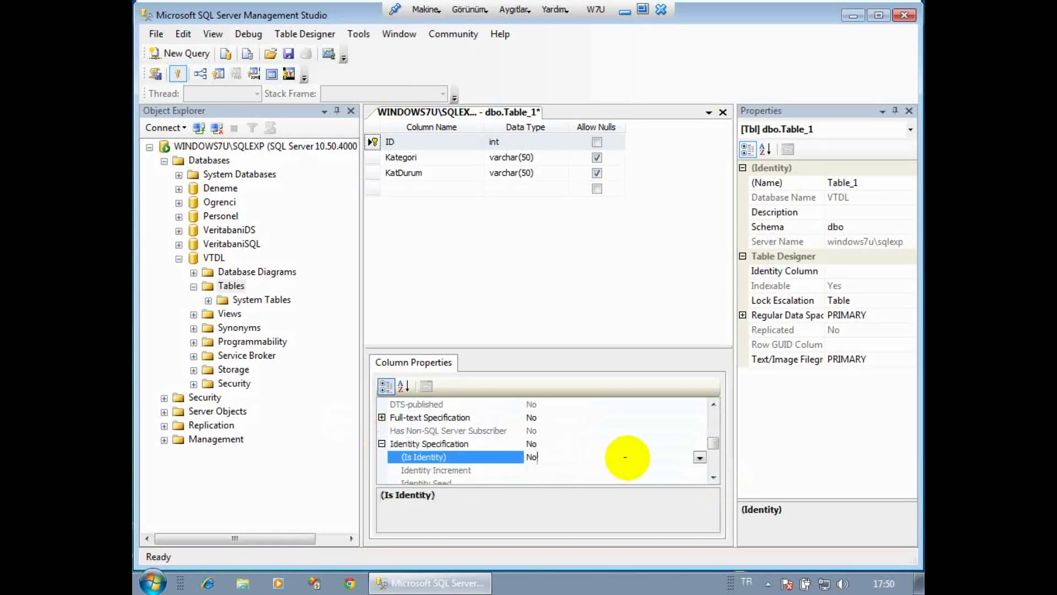
{"action": "left_click", "coordinate": [699, 458]}
{"action": "left_click", "coordinate": [530, 480]}
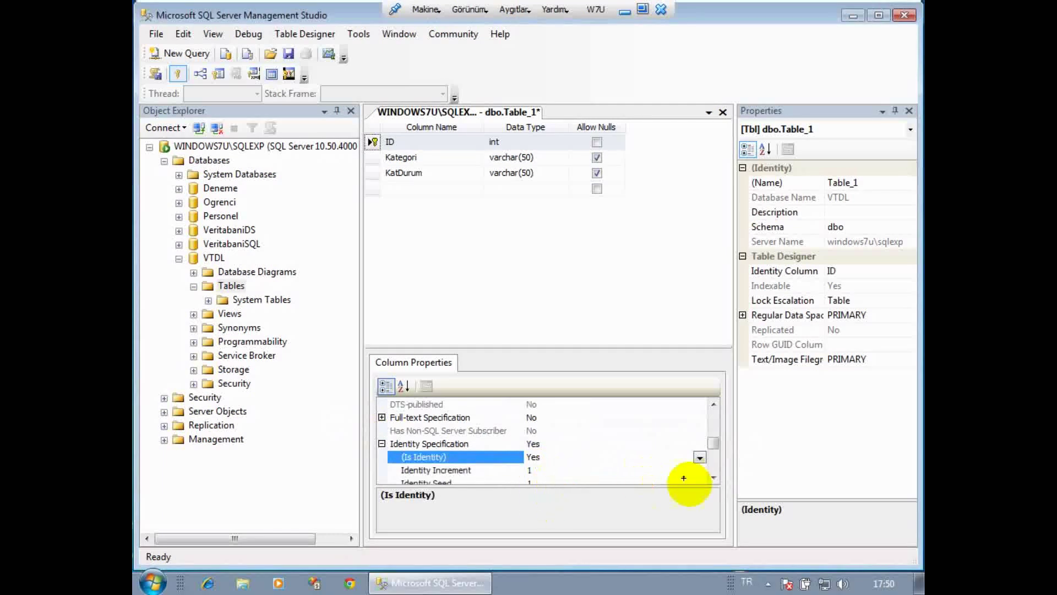
Confirm the identity seed and increment are both 1.
{"action": "left_click", "coordinate": [714, 477]}
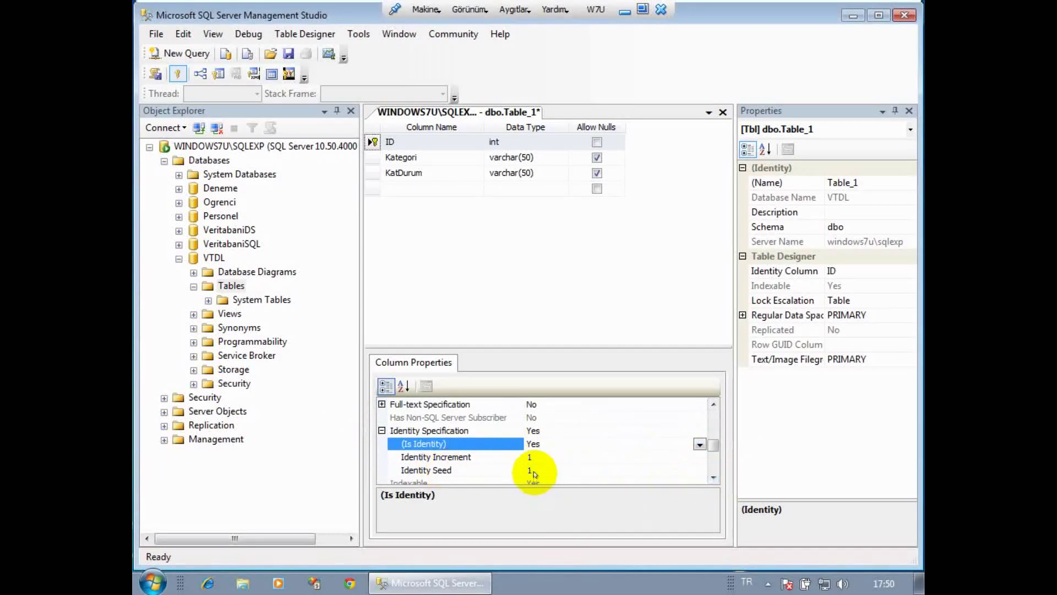
{"action": "left_click", "coordinate": [532, 471]}
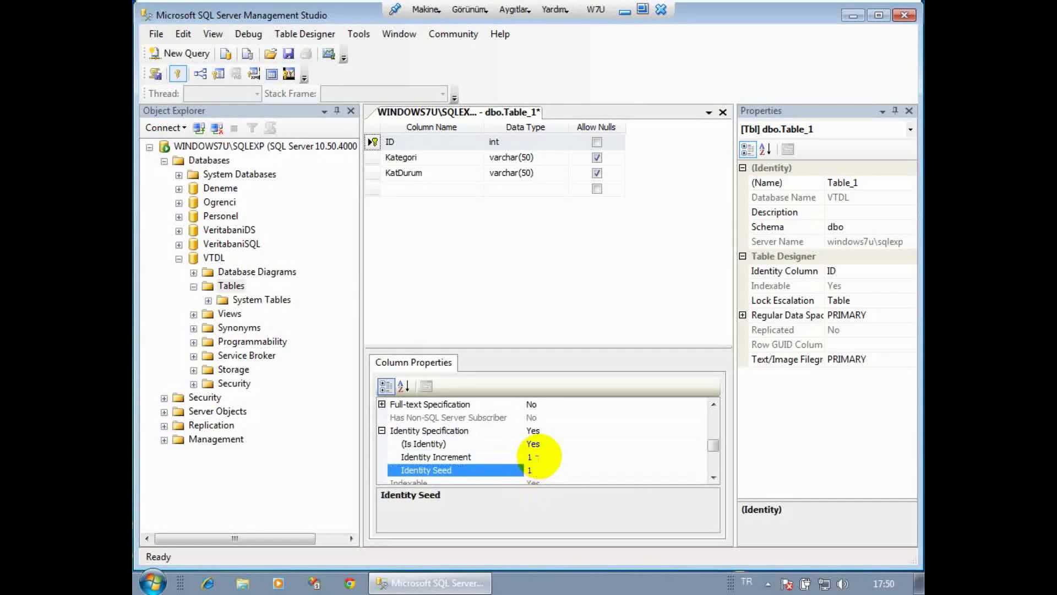
{"action": "left_click", "coordinate": [531, 457]}
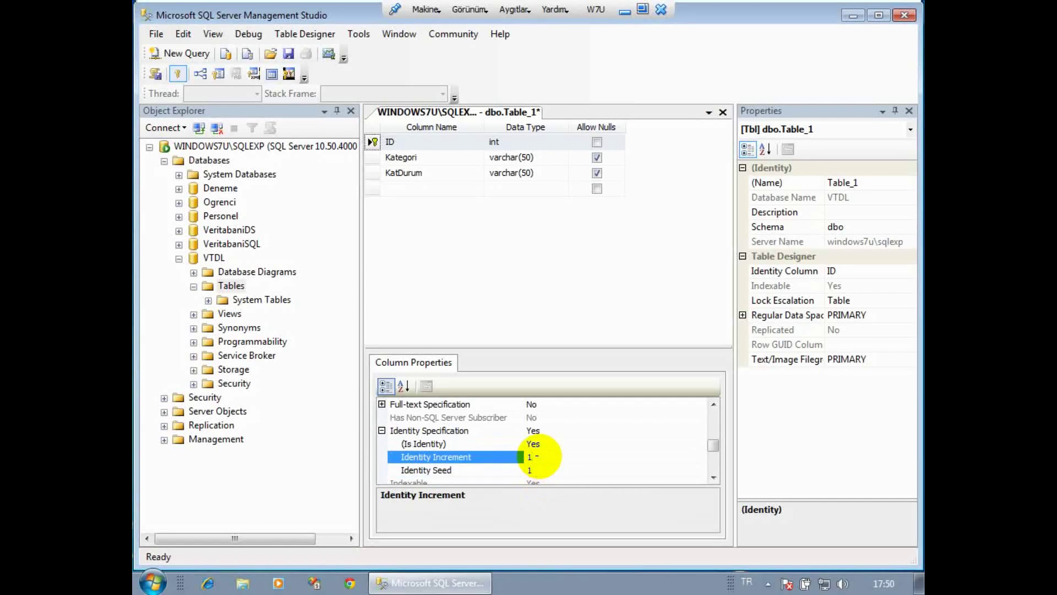
{"action": "right_click", "coordinate": [461, 113]}
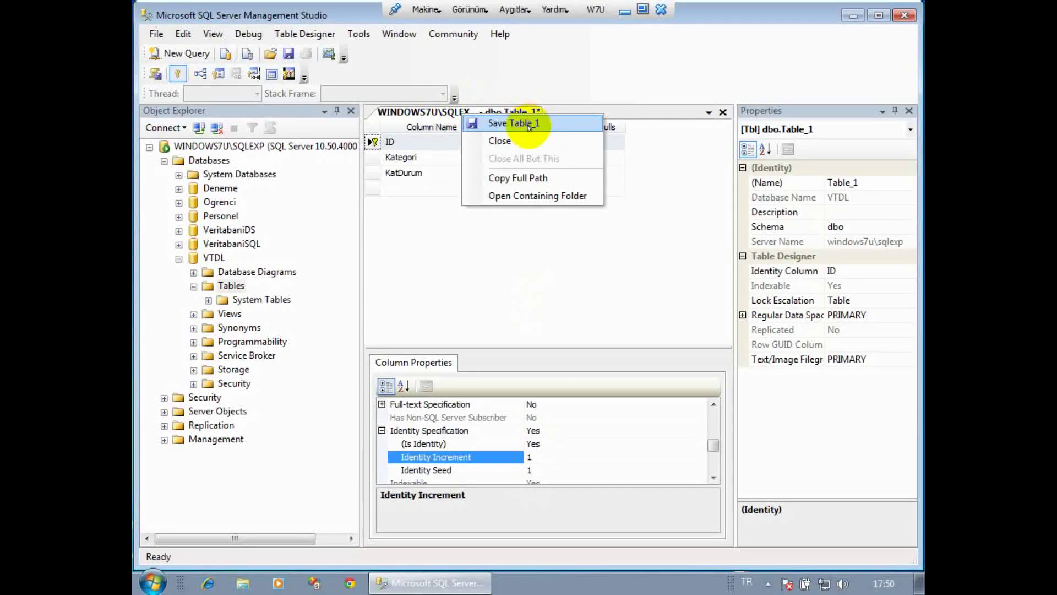
Save Table_1 under the name Kategori.
{"action": "left_click", "coordinate": [529, 125]}
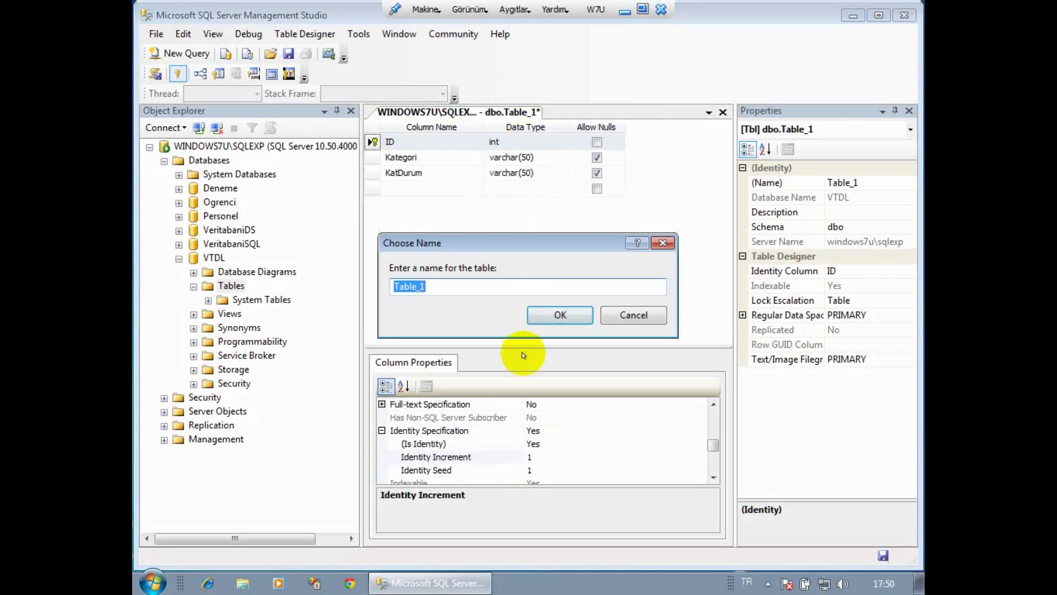
{"action": "type", "text": "Kategori"}
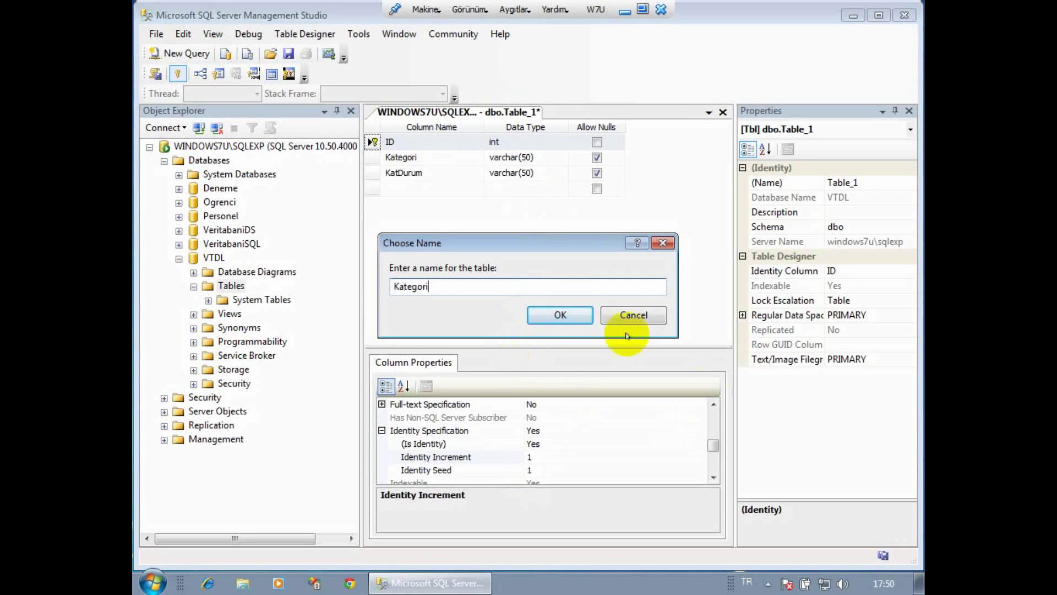
{"action": "left_click", "coordinate": [560, 314]}
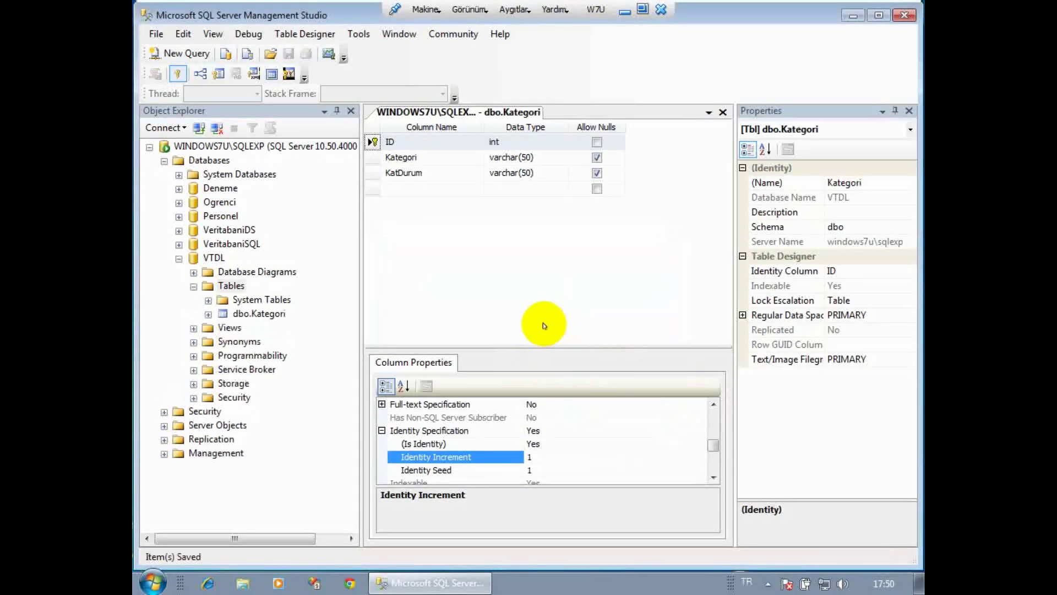
Start a new table in VTDL with an ID column of type int.
{"action": "right_click", "coordinate": [230, 285]}
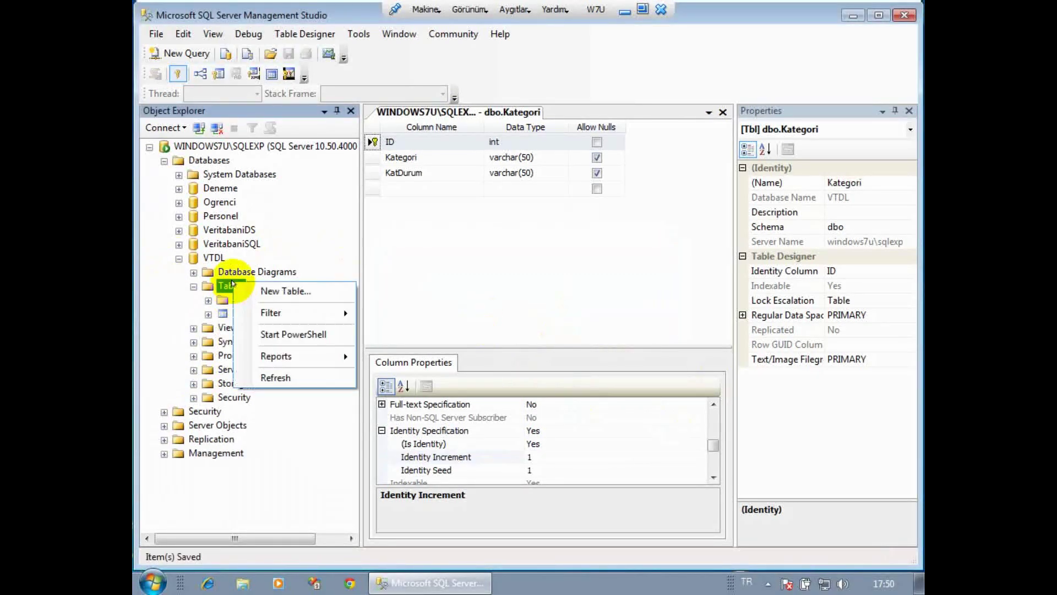
{"action": "left_click", "coordinate": [277, 291]}
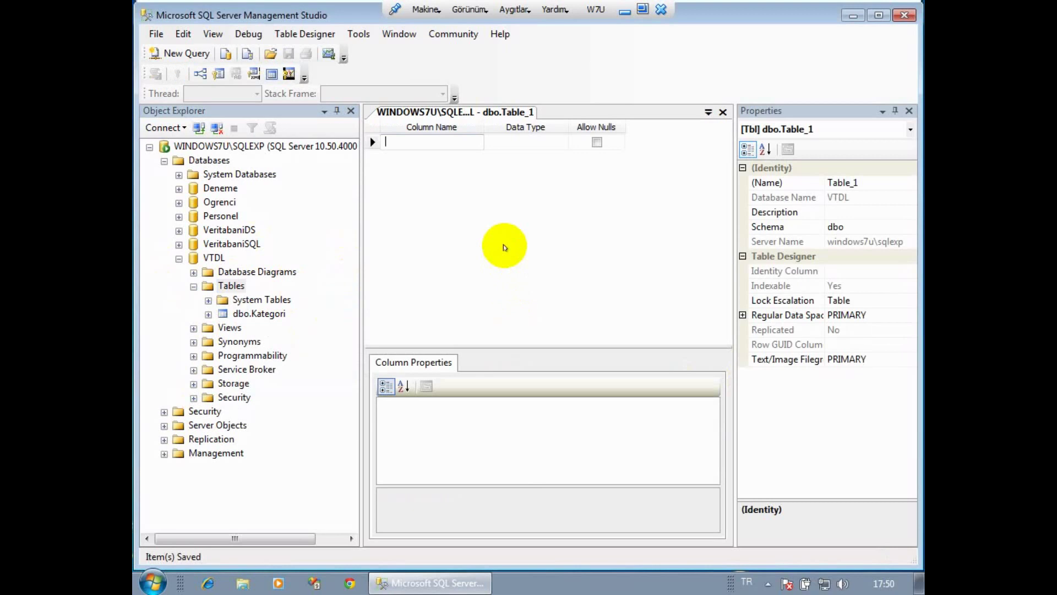
{"action": "type", "text": "ID"}
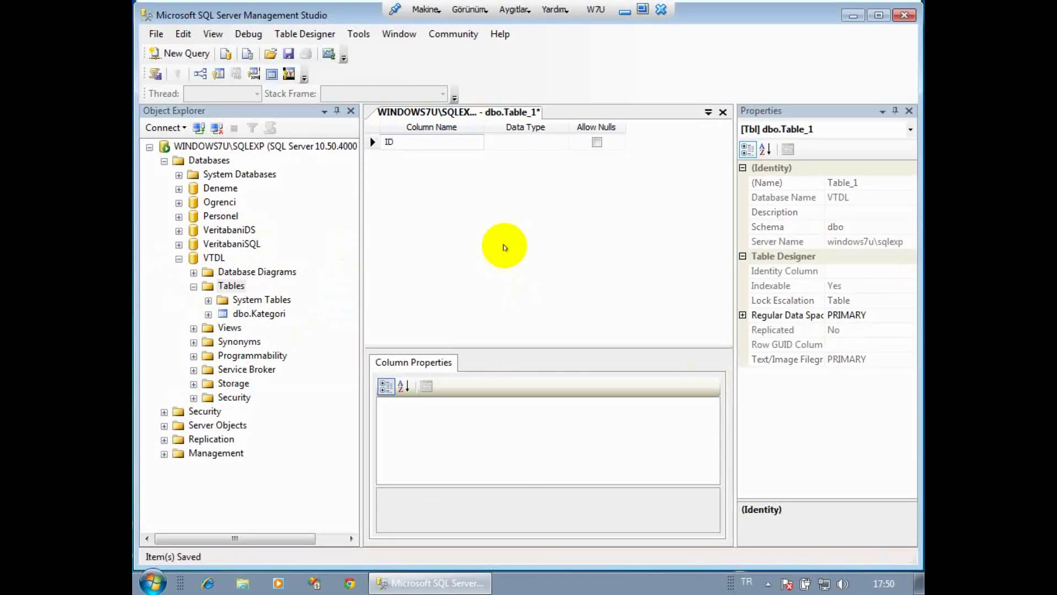
{"action": "key", "text": "Tab"}
{"action": "type", "text": "int"}
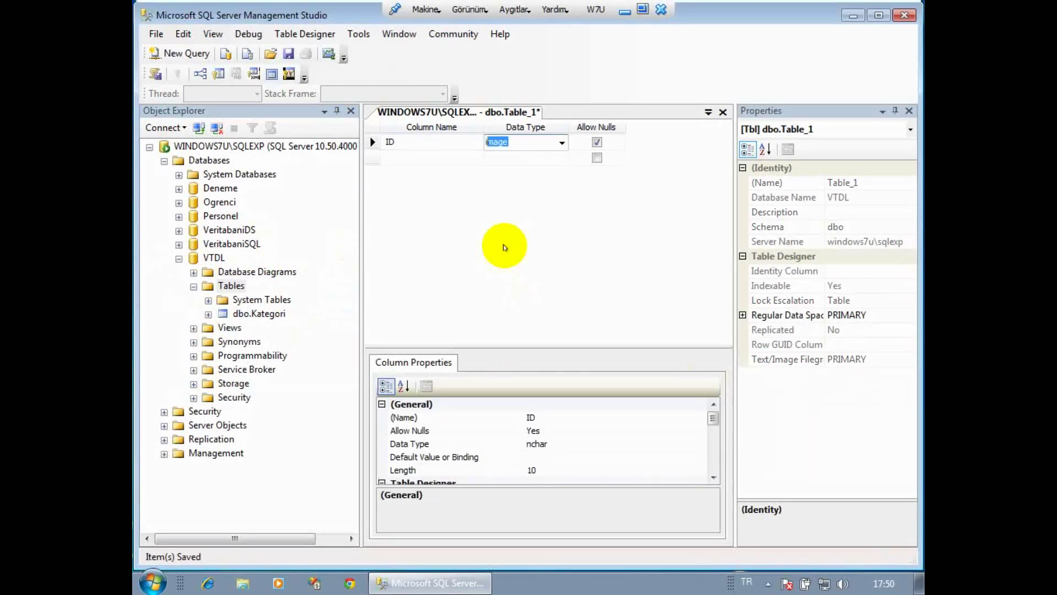
{"action": "key", "text": "Tab"}
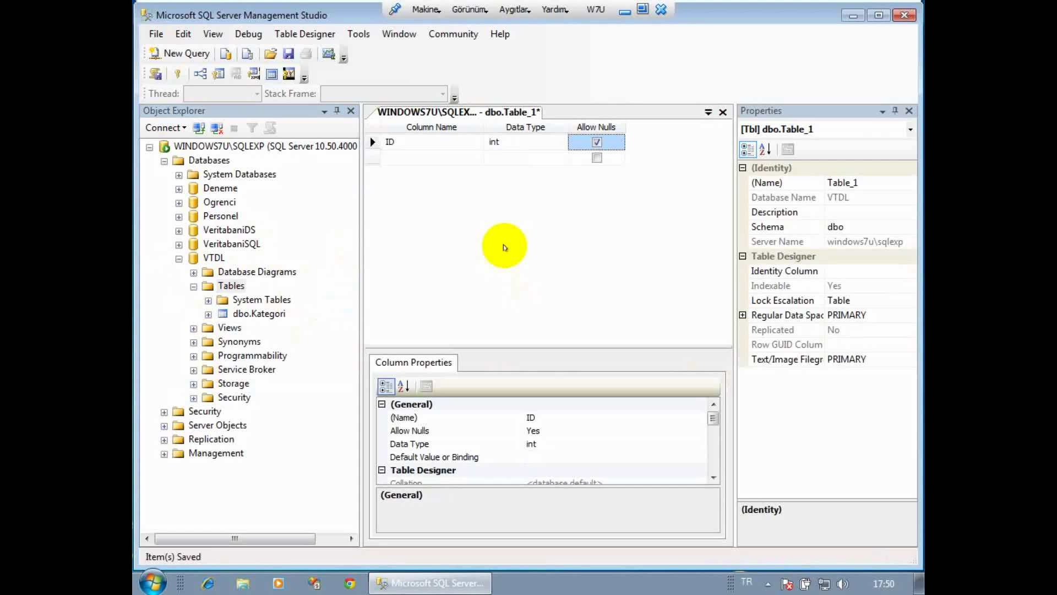
Add a Baslik column and set its type to varchar(30).
{"action": "key", "text": "Tab"}
{"action": "type", "text": "B"}
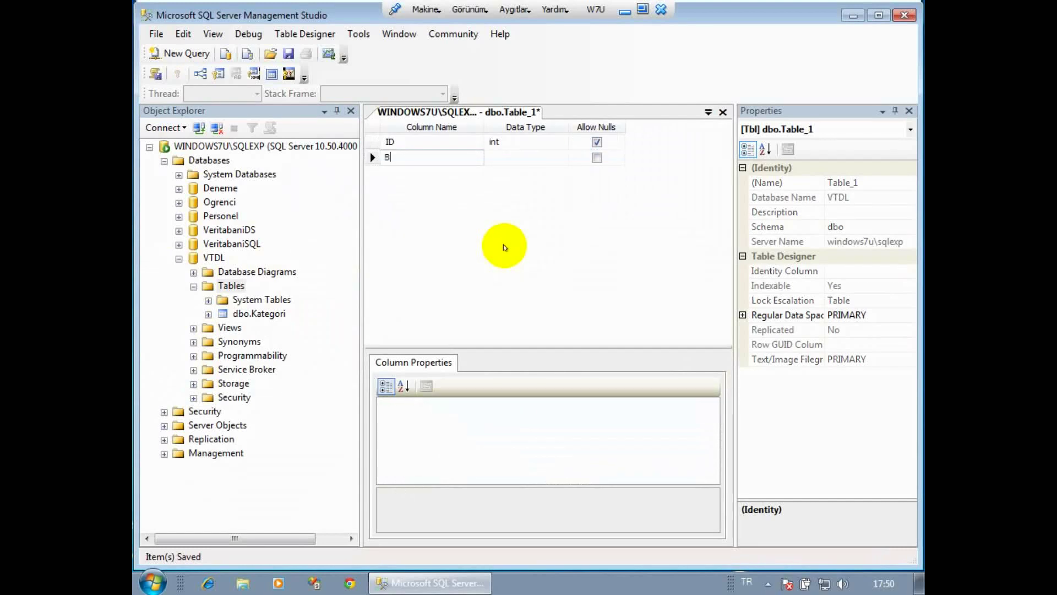
{"action": "type", "text": "aslik"}
{"action": "key", "text": "Tab"}
{"action": "type", "text": "var"}
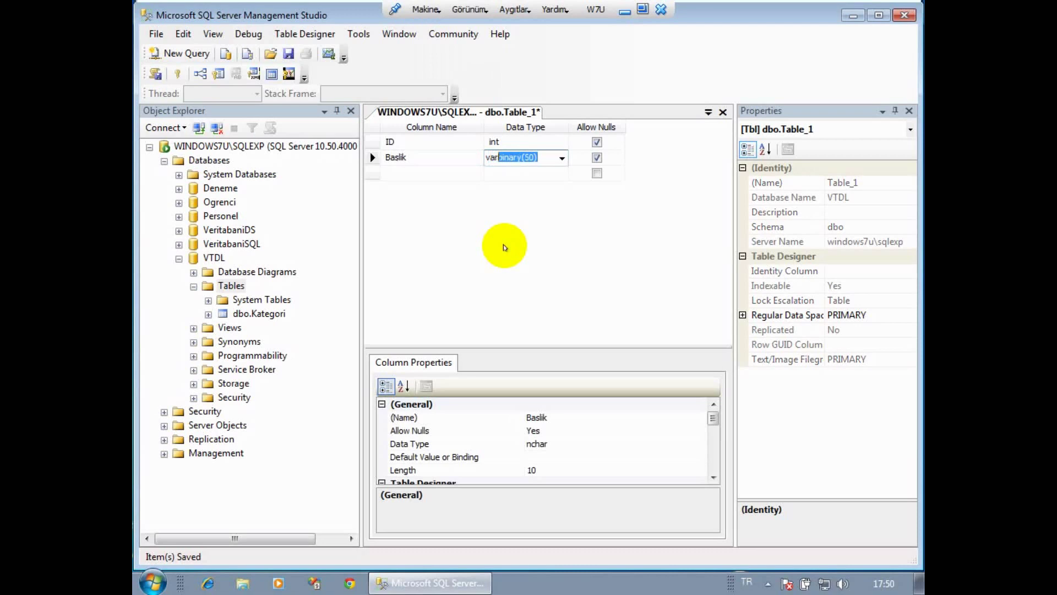
{"action": "type", "text": "ch"}
{"action": "key", "text": "Tab"}
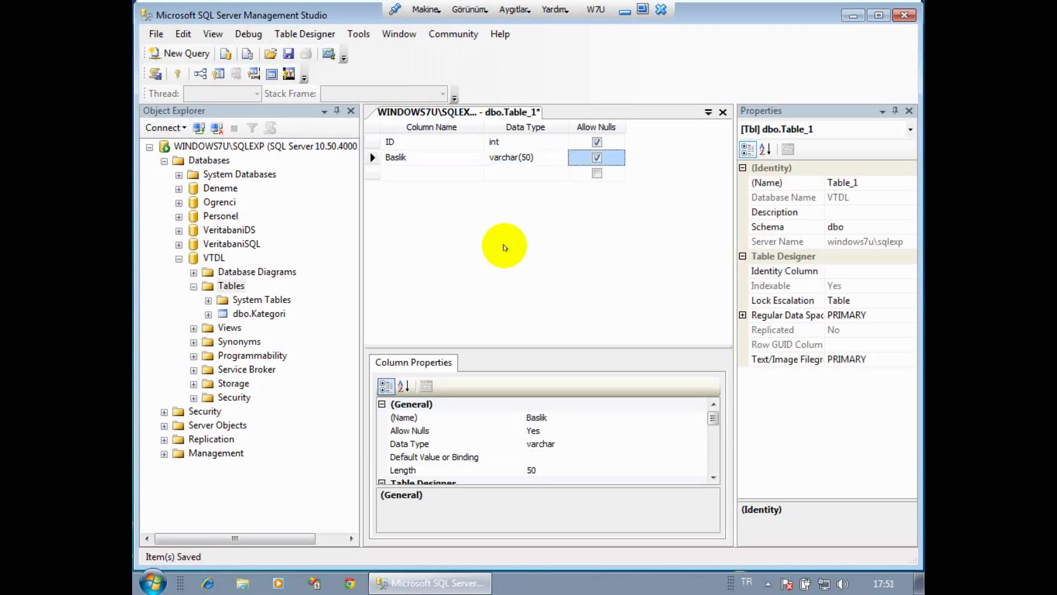
{"action": "left_click", "coordinate": [520, 157]}
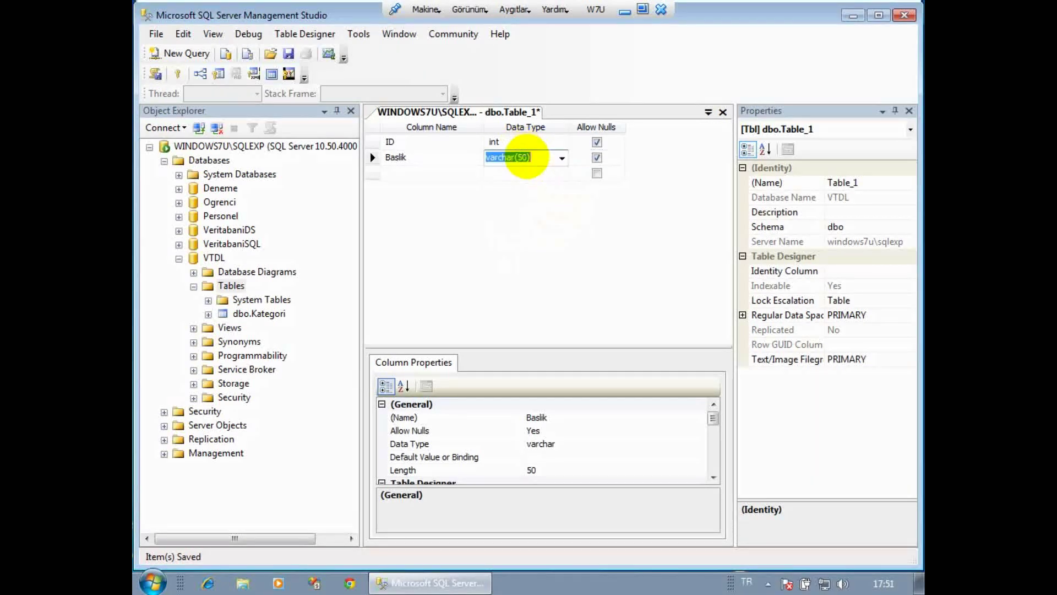
{"action": "left_click", "coordinate": [522, 158]}
{"action": "key", "text": "BackSpace"}
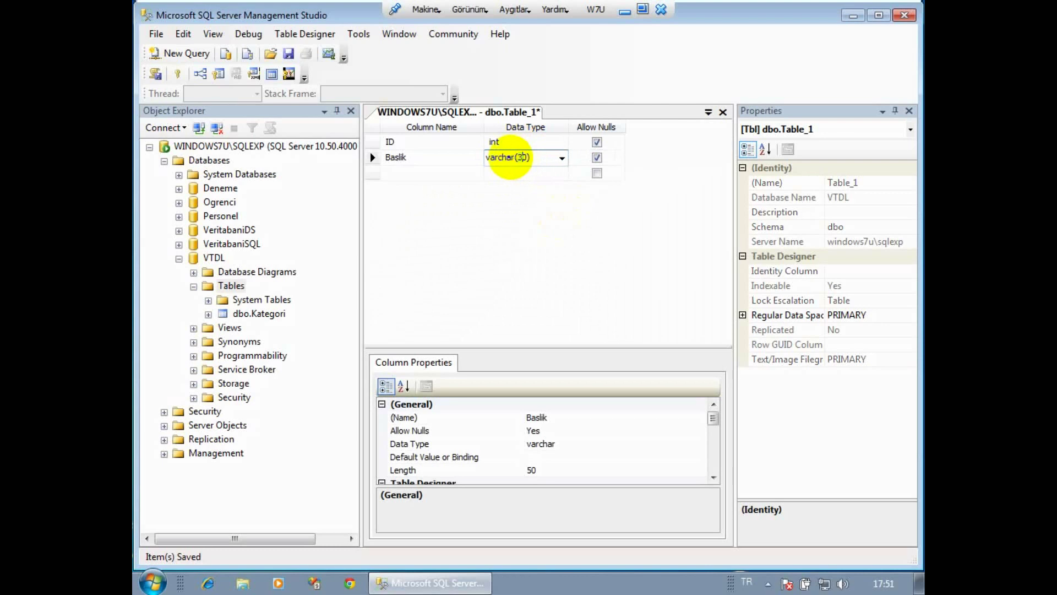
{"action": "type", "text": "3"}
Add a Tanitim column and set its type to varchar(150).
{"action": "left_click", "coordinate": [420, 174]}
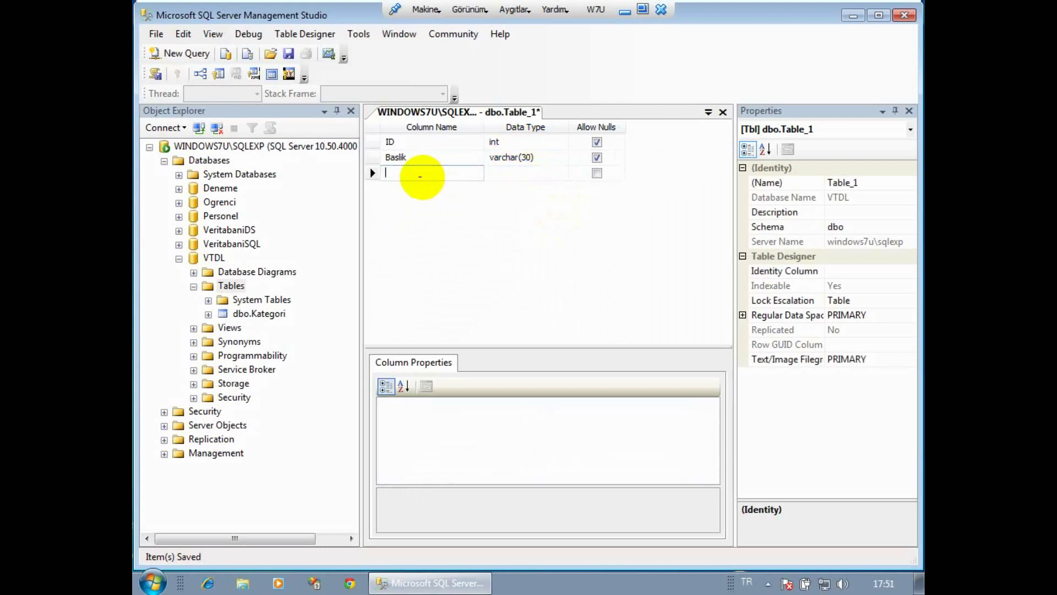
{"action": "type", "text": "Tatin"}
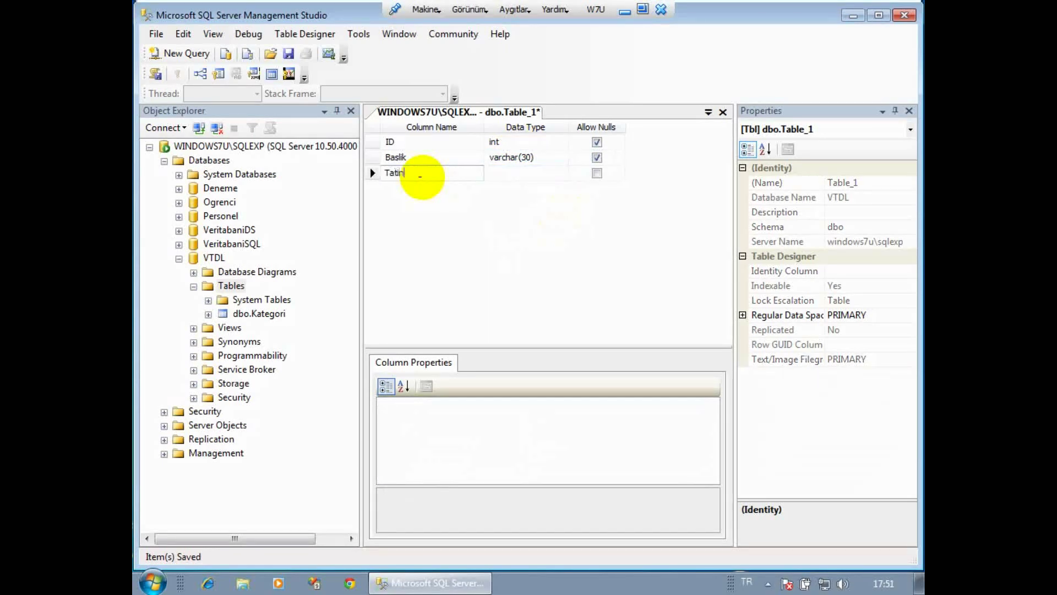
{"action": "key", "text": "BackSpace"}
{"action": "key", "text": "BackSpace"}
{"action": "key", "text": "BackSpace"}
{"action": "type", "text": "nitim"}
{"action": "key", "text": "Tab"}
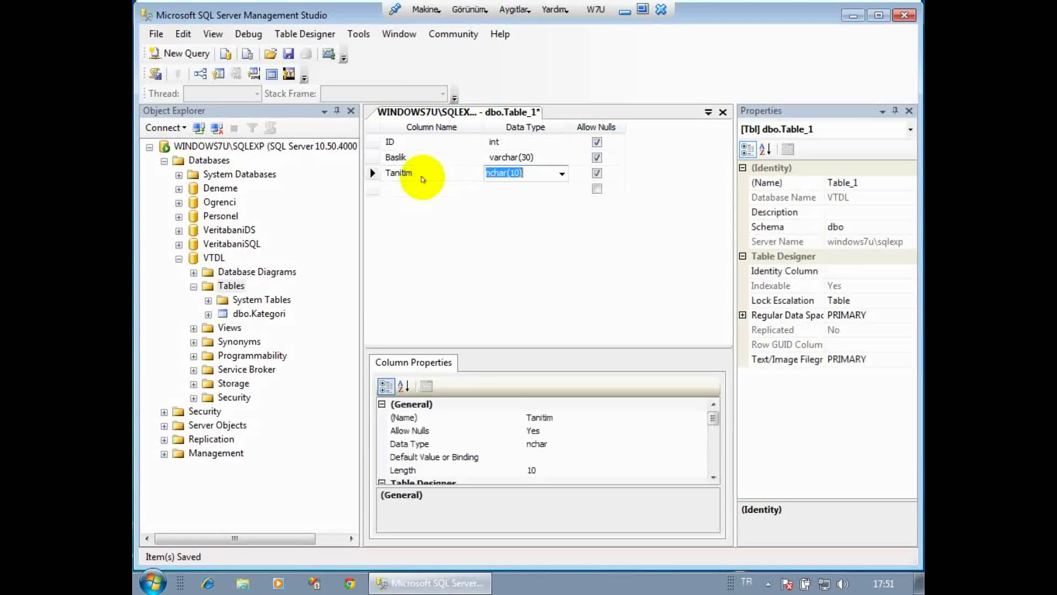
{"action": "type", "text": "varc"}
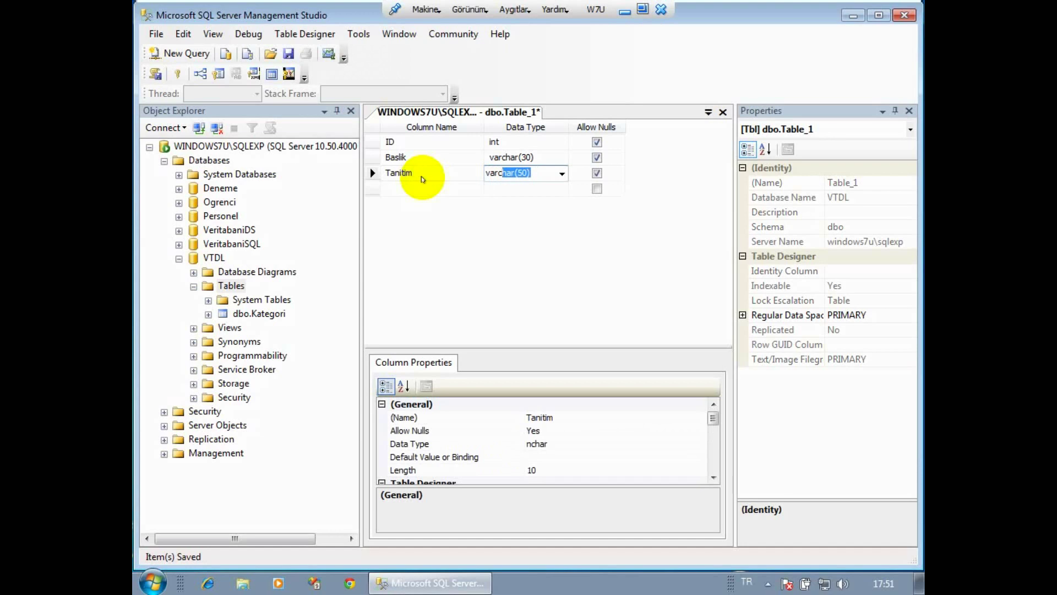
{"action": "key", "text": "Return"}
{"action": "left_click", "coordinate": [516, 172]}
{"action": "left_click", "coordinate": [518, 173]}
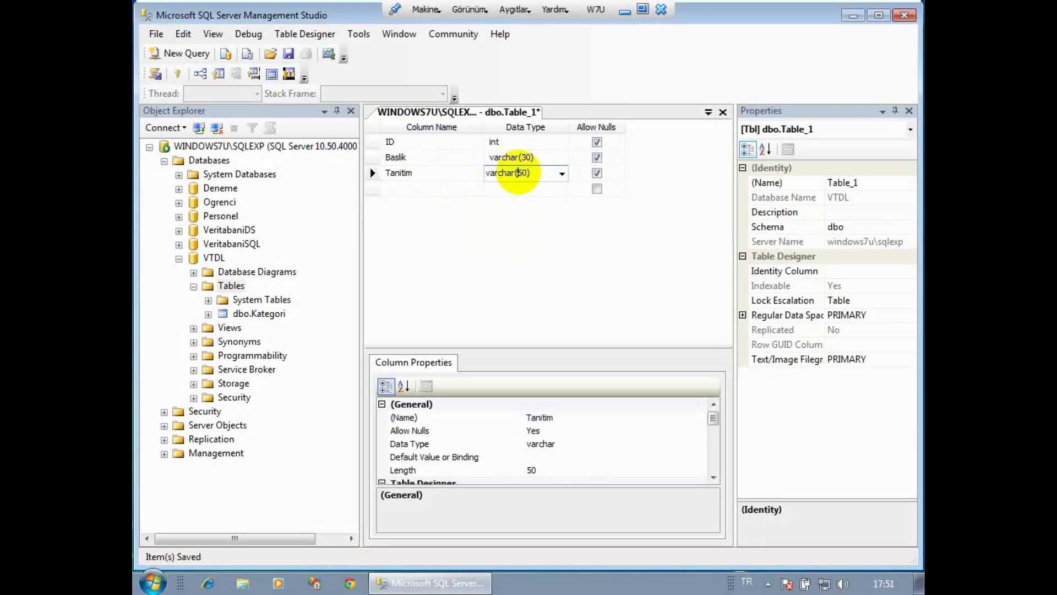
{"action": "type", "text": "1"}
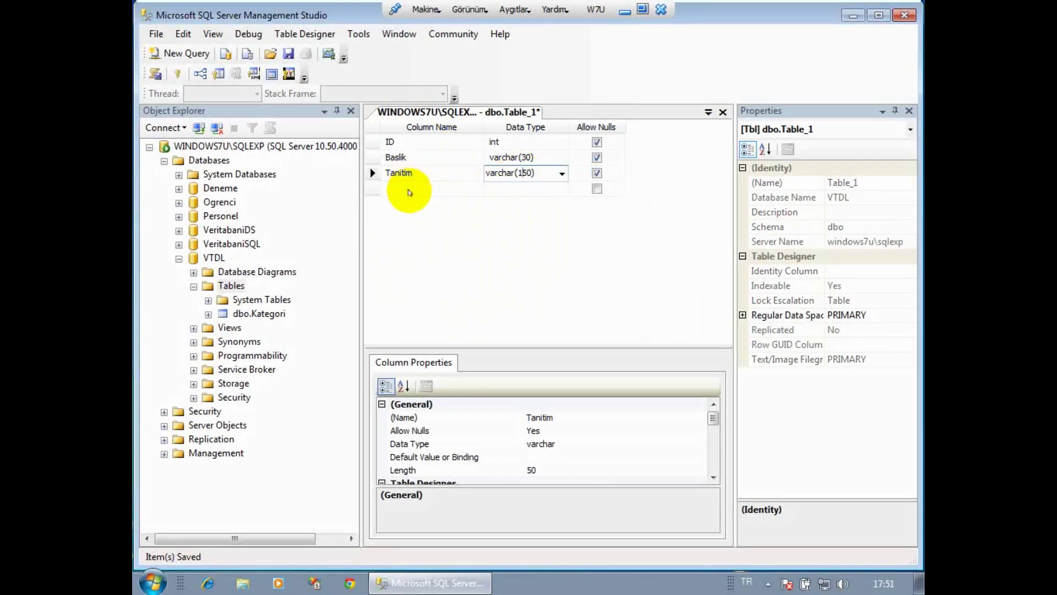
{"action": "left_click", "coordinate": [409, 192]}
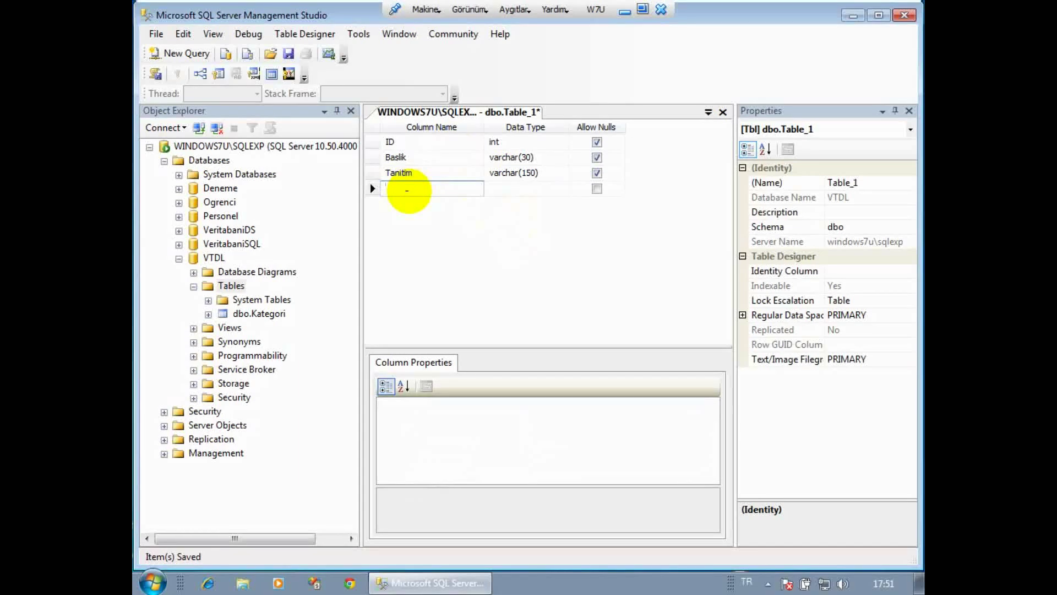
Add columns Yazar as varchar(50) and Detay as ntext.
{"action": "type", "text": "Yazar"}
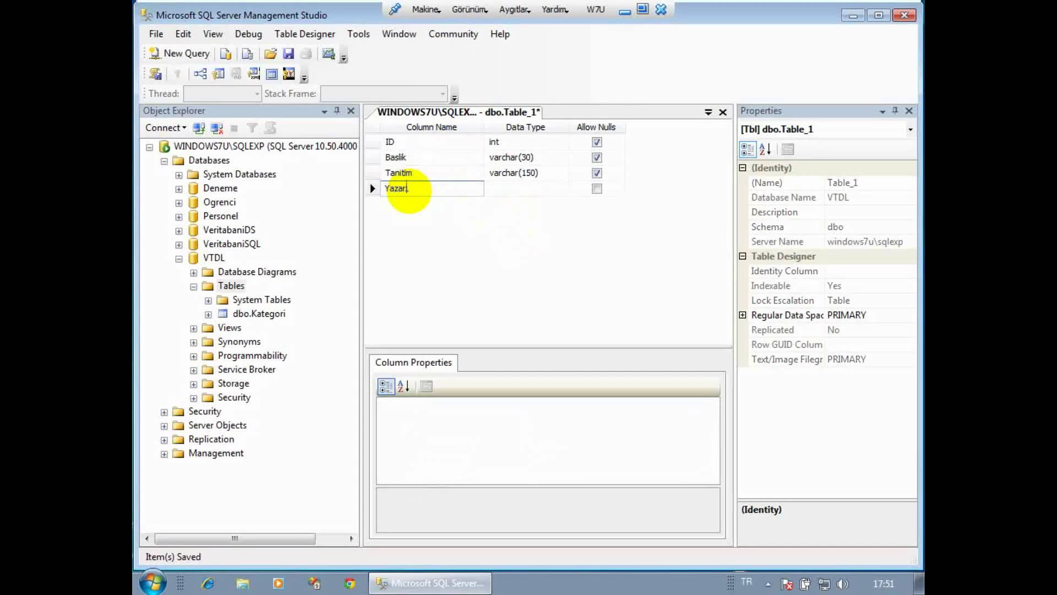
{"action": "key", "text": "Tab"}
{"action": "type", "text": "varch"}
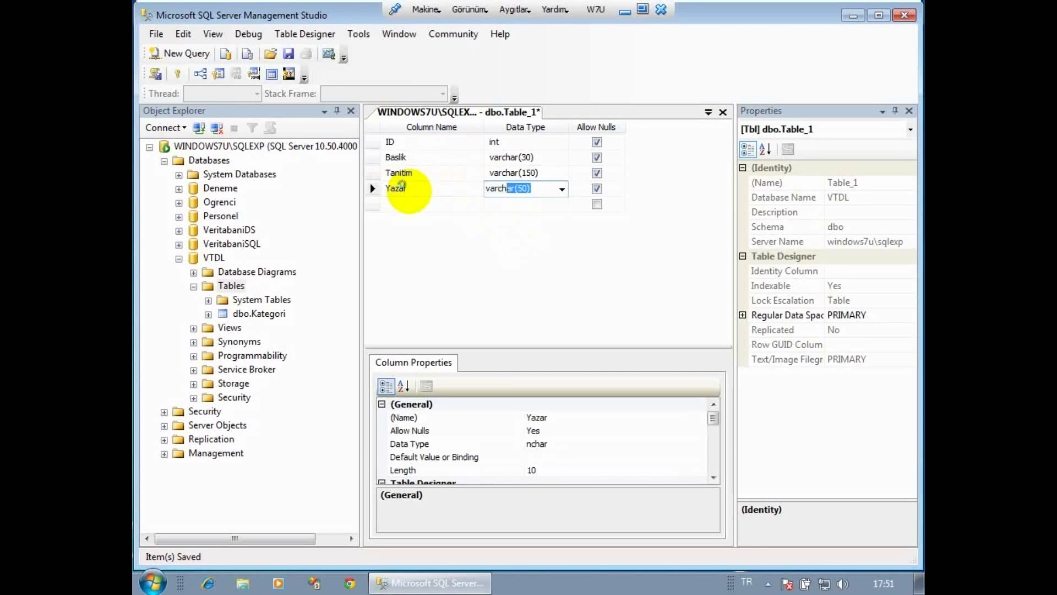
{"action": "key", "text": "Tab"}
{"action": "key", "text": "Tab"}
{"action": "type", "text": "Detay"}
{"action": "key", "text": "Tab"}
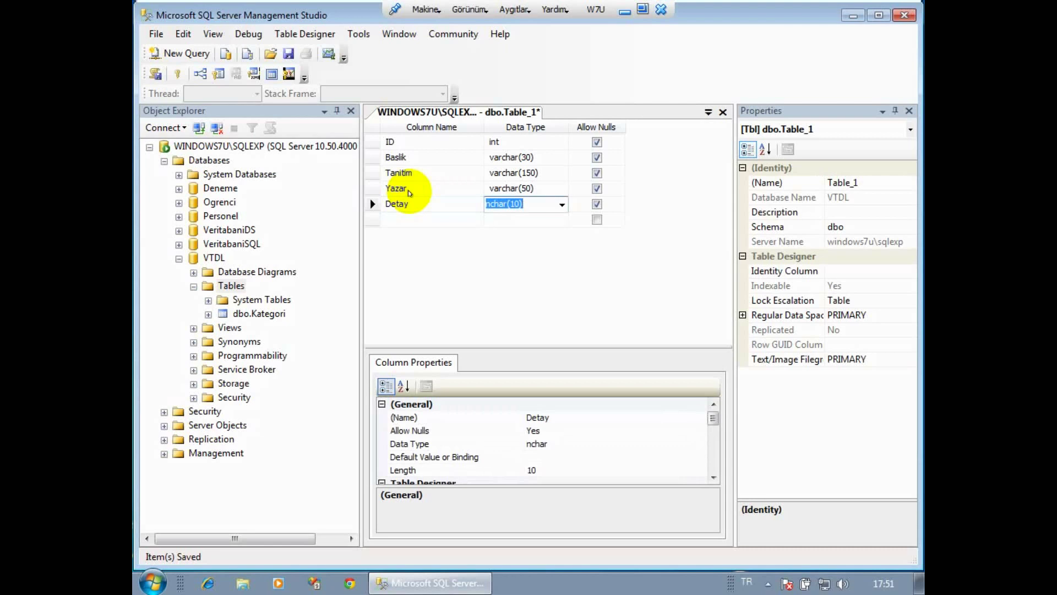
{"action": "type", "text": "ntext"}
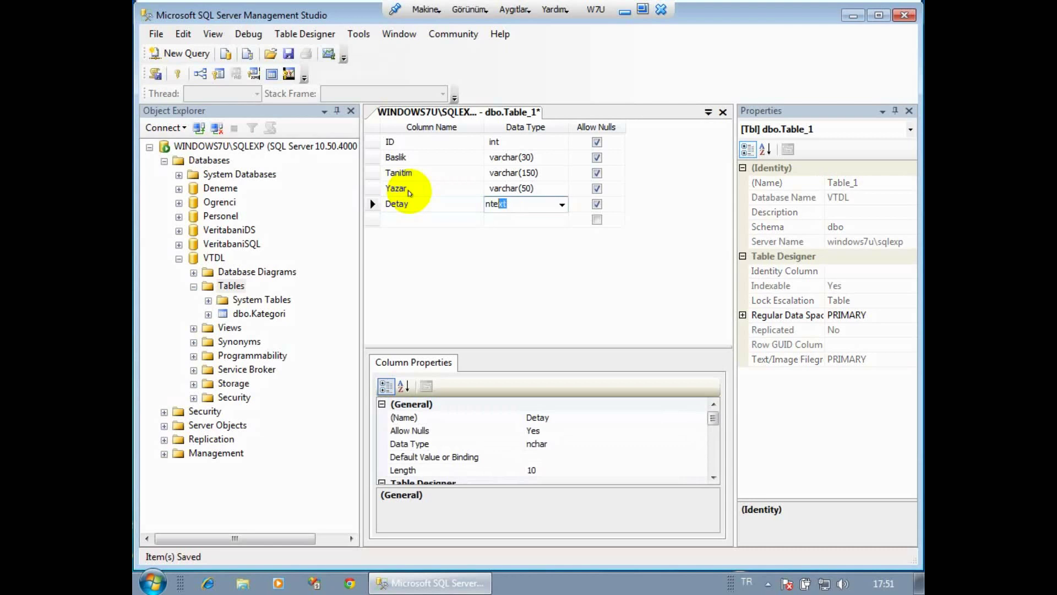
{"action": "key", "text": "Tab"}
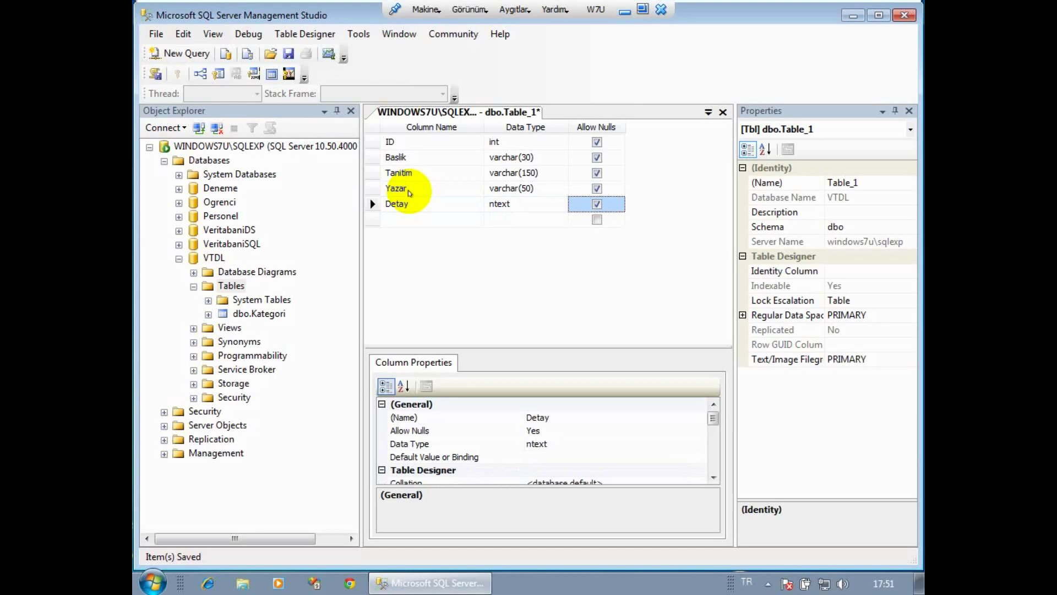
Add a KayDurum column with type varchar(20).
{"action": "key", "text": "Tab"}
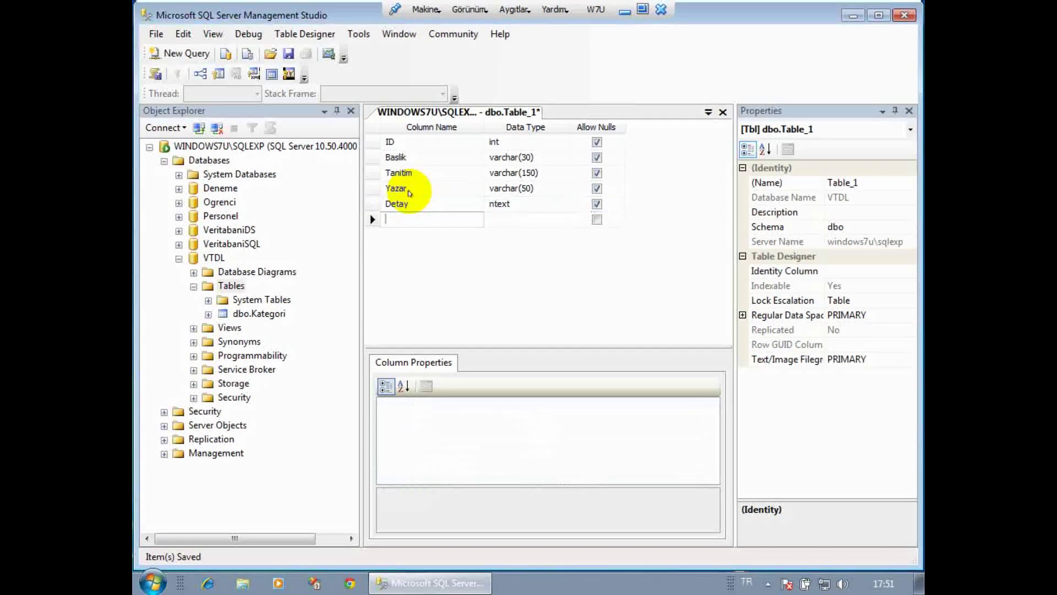
{"action": "type", "text": "Kay"}
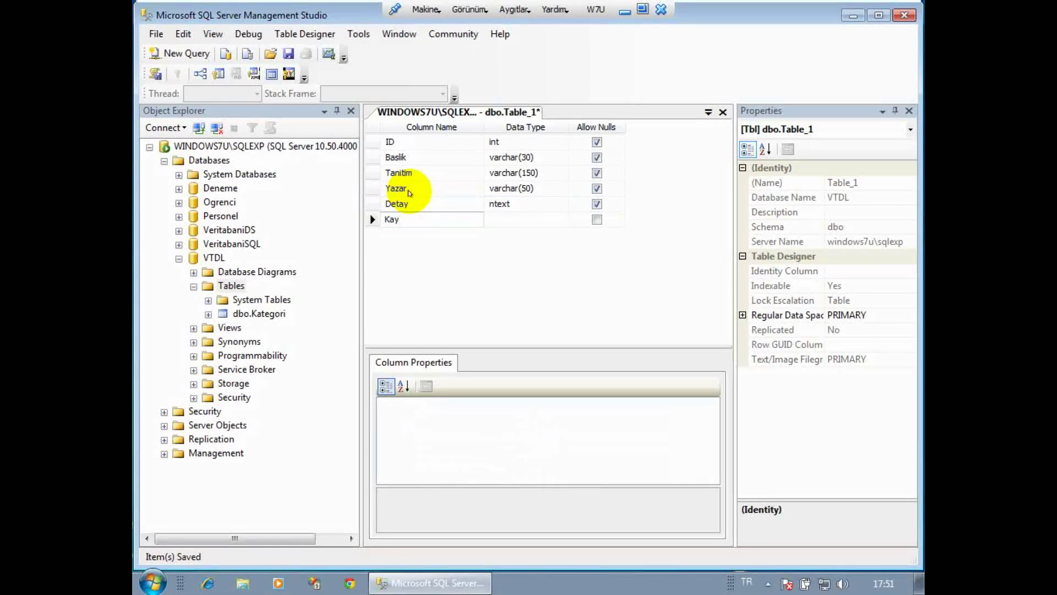
{"action": "type", "text": "Durum"}
{"action": "key", "text": "Tab"}
{"action": "type", "text": "var"}
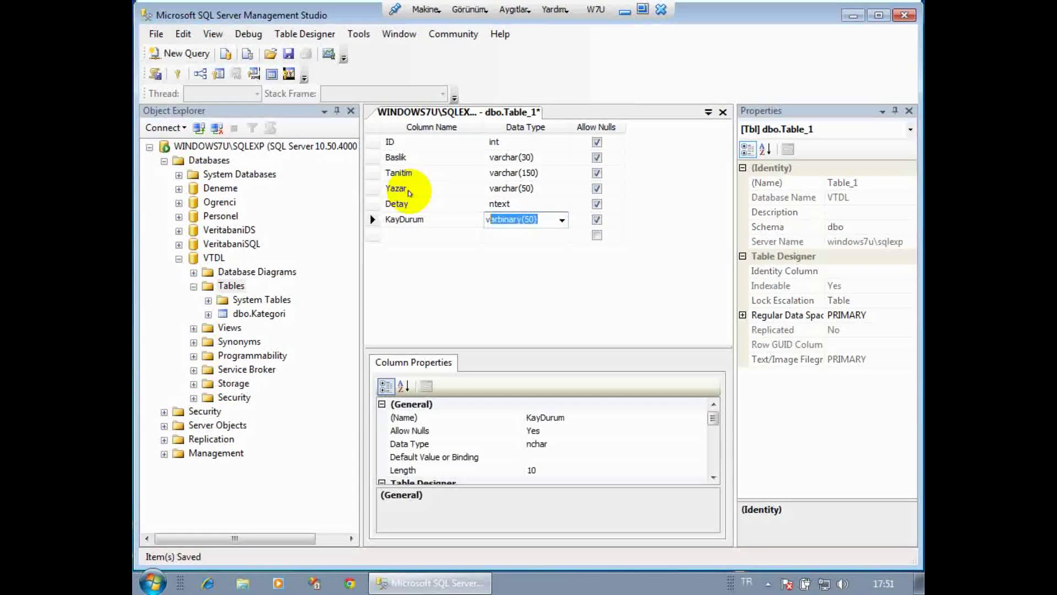
{"action": "type", "text": "ch"}
{"action": "key", "text": "Tab"}
{"action": "left_click", "coordinate": [514, 219]}
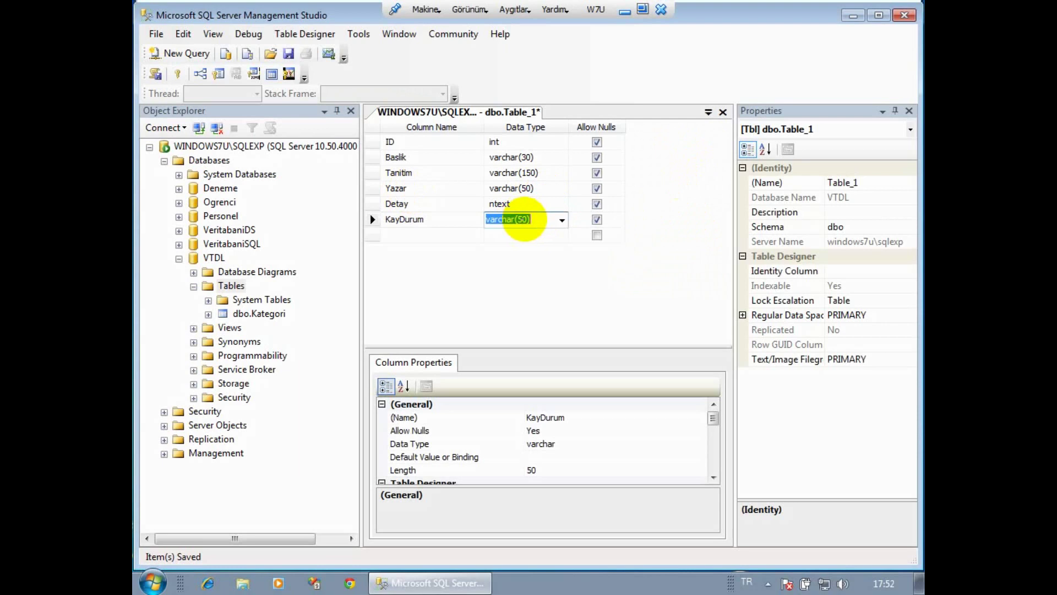
{"action": "left_click", "coordinate": [521, 219]}
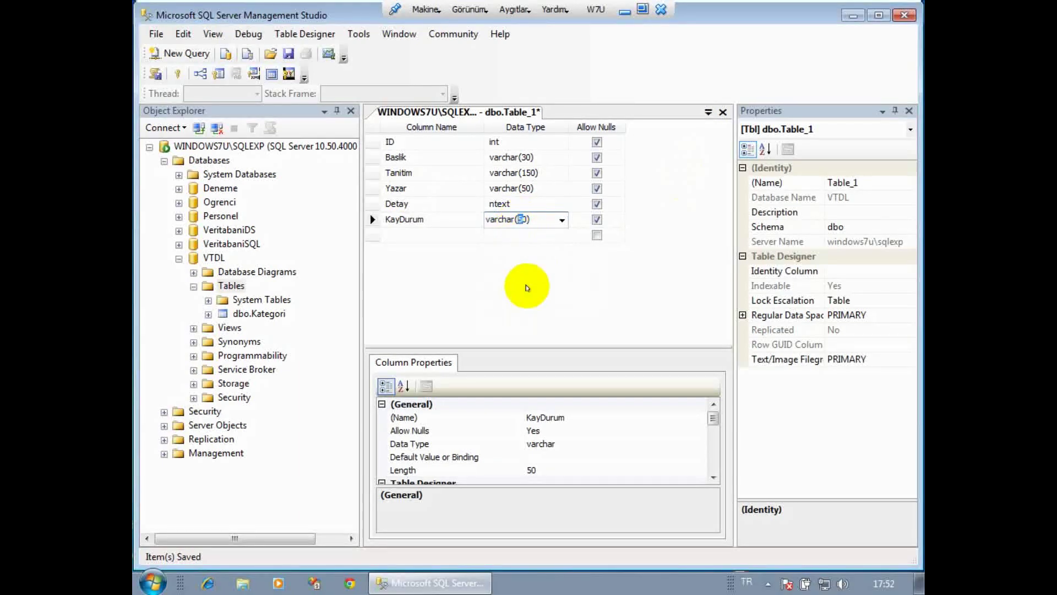
{"action": "type", "text": "2"}
{"action": "key", "text": "Down"}
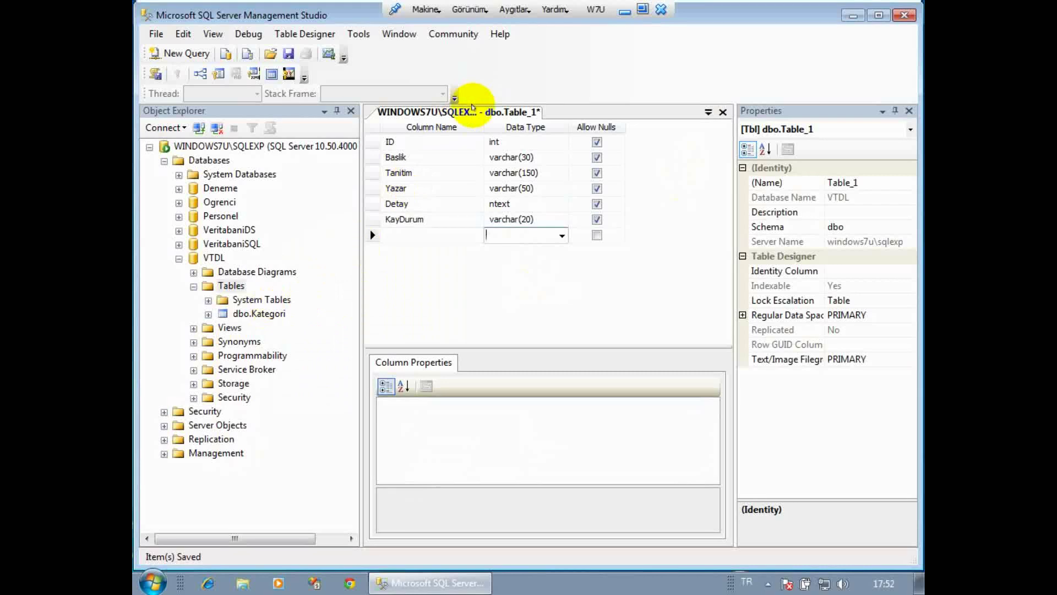
Save the six-column Table_1 as dbo.Makale from the designer tab's menu.
{"action": "right_click", "coordinate": [472, 109]}
{"action": "left_click", "coordinate": [487, 115]}
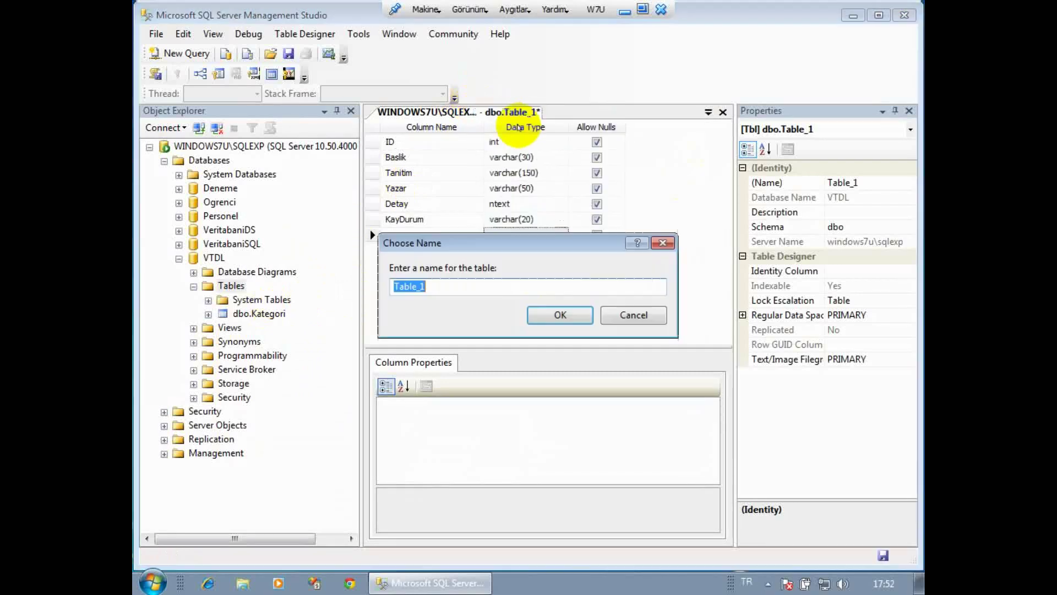
{"action": "type", "text": "M"}
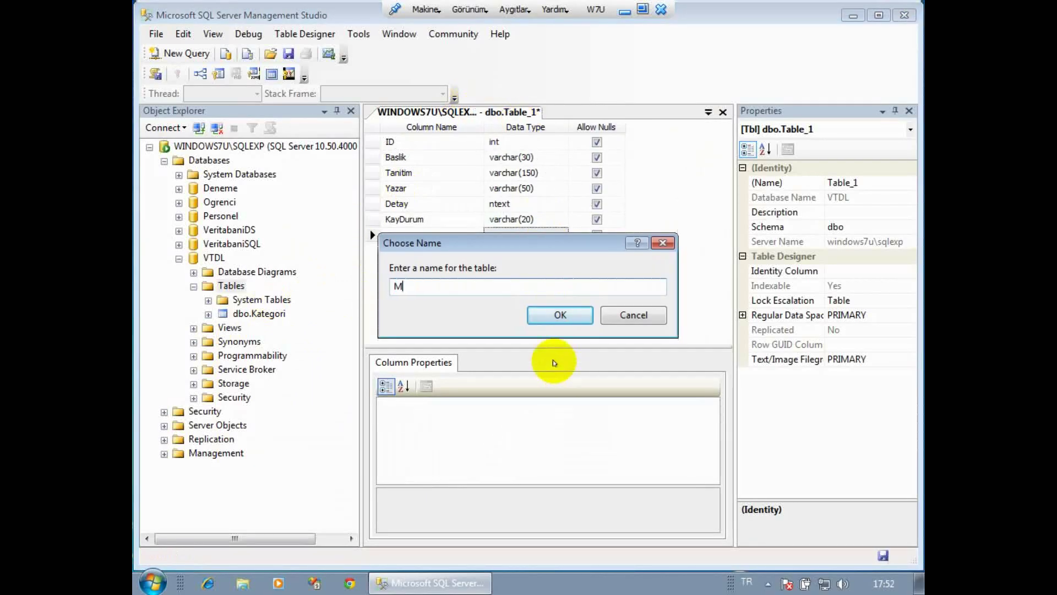
{"action": "type", "text": "akale"}
{"action": "left_click", "coordinate": [552, 316]}
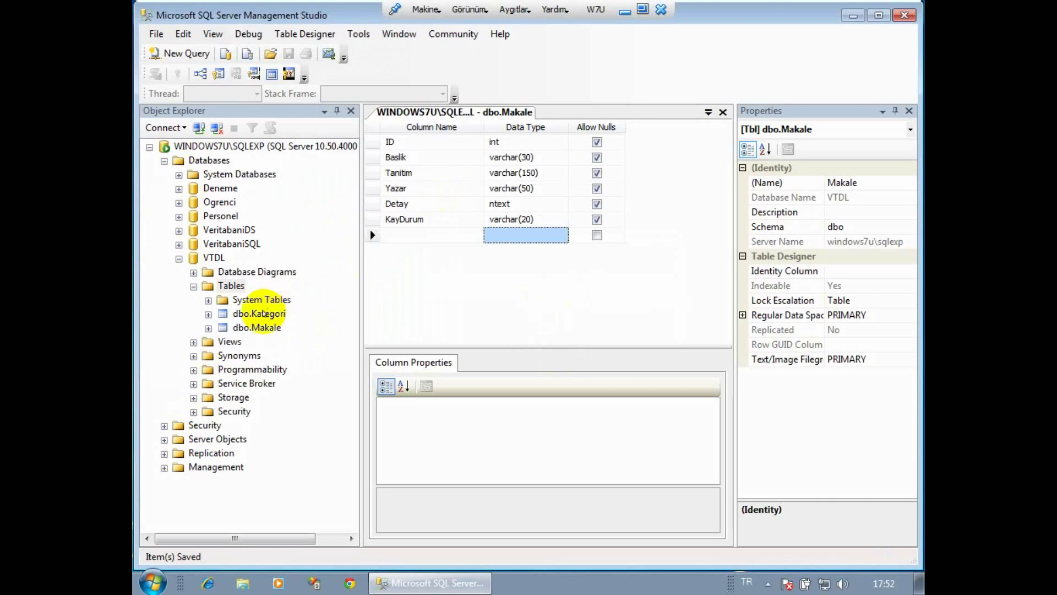
Open dbo.Kategori's top 200 rows for editing, then bring its table design back to the front.
{"action": "right_click", "coordinate": [263, 313]}
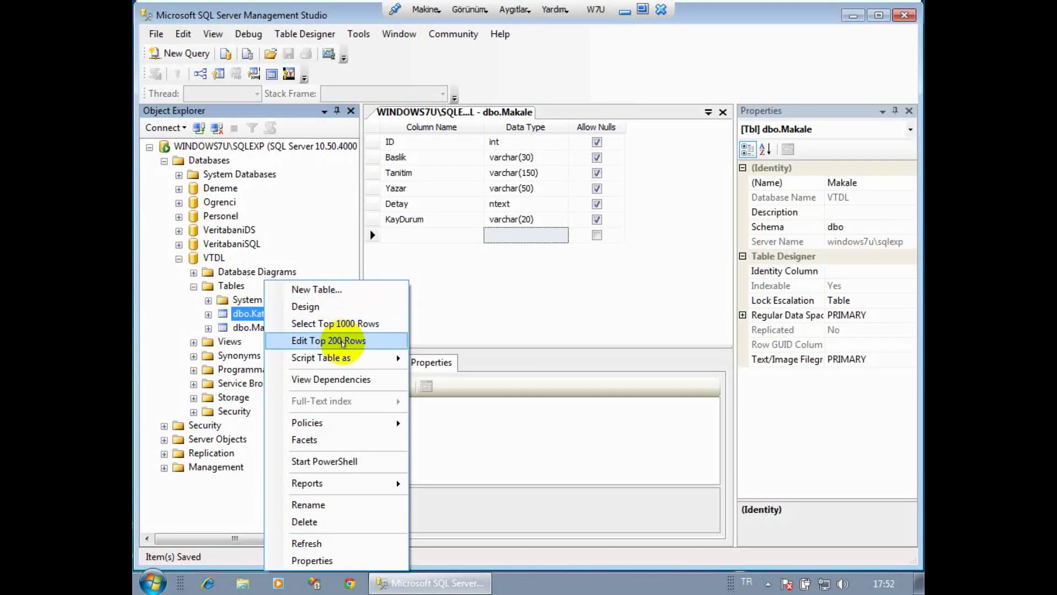
{"action": "left_click", "coordinate": [343, 341]}
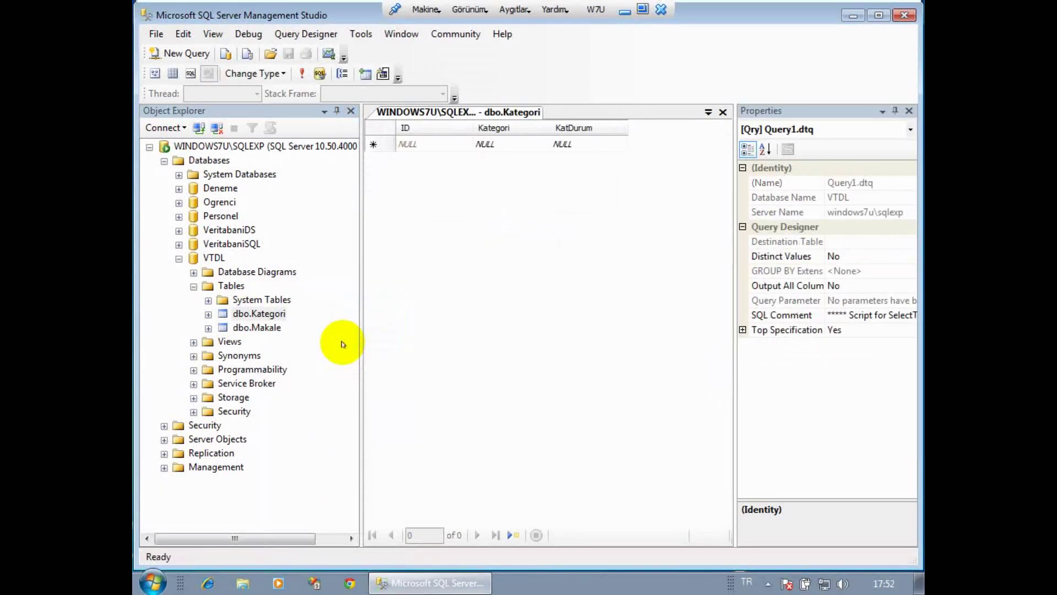
{"action": "left_click", "coordinate": [238, 327]}
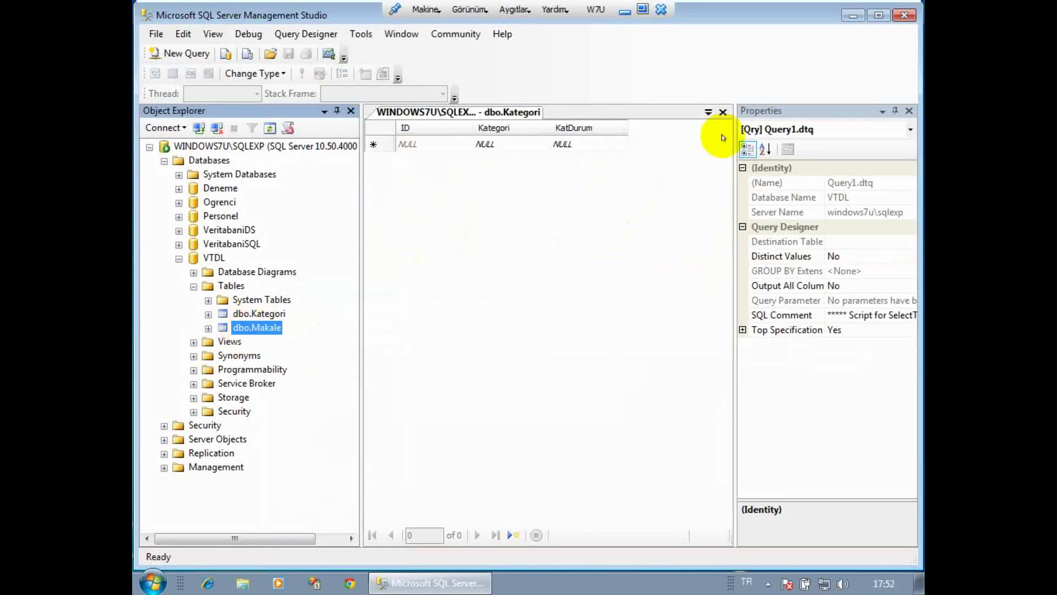
{"action": "left_click", "coordinate": [709, 111]}
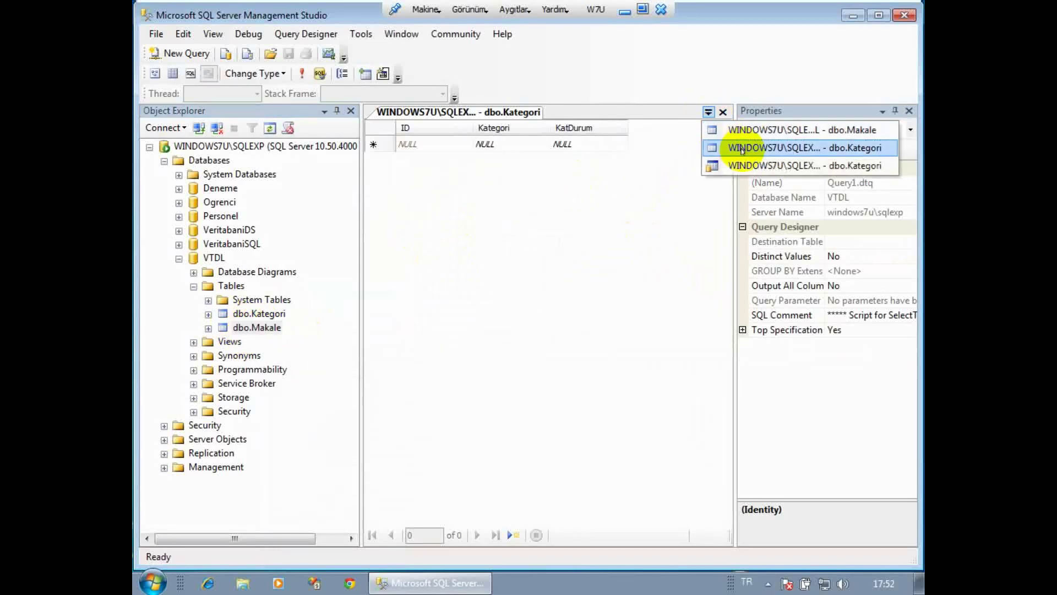
{"action": "left_click", "coordinate": [741, 150]}
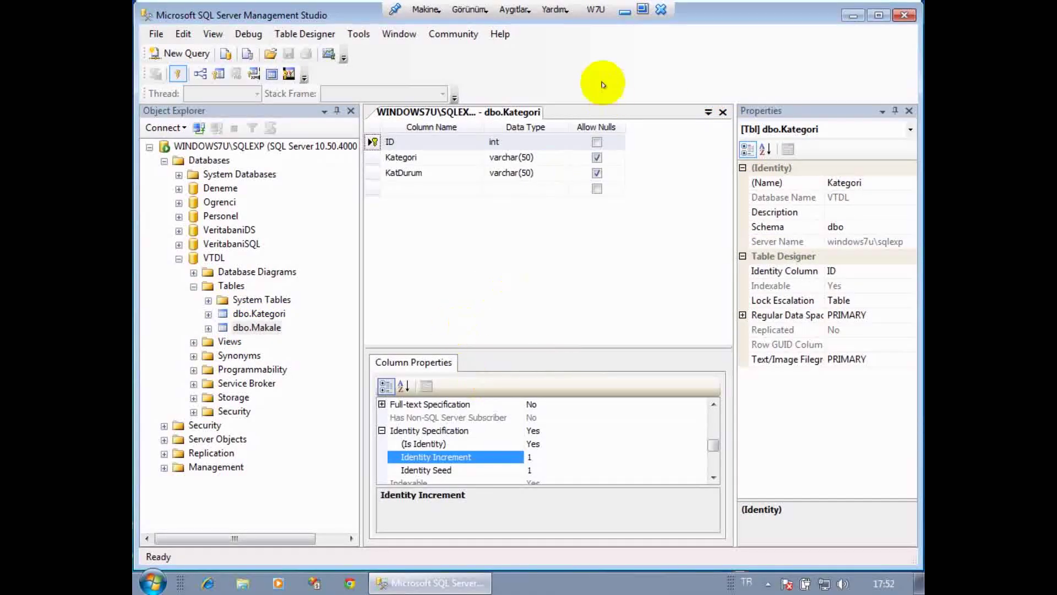
Switch to the dbo.Makale design and make ID its primary key.
{"action": "left_click", "coordinate": [708, 112]}
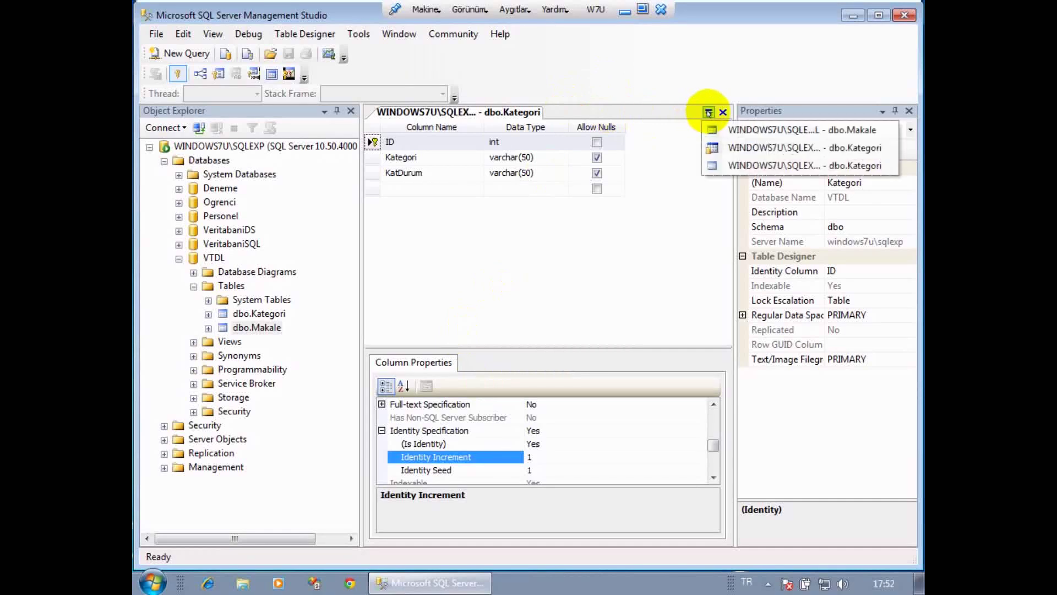
{"action": "left_click", "coordinate": [801, 132]}
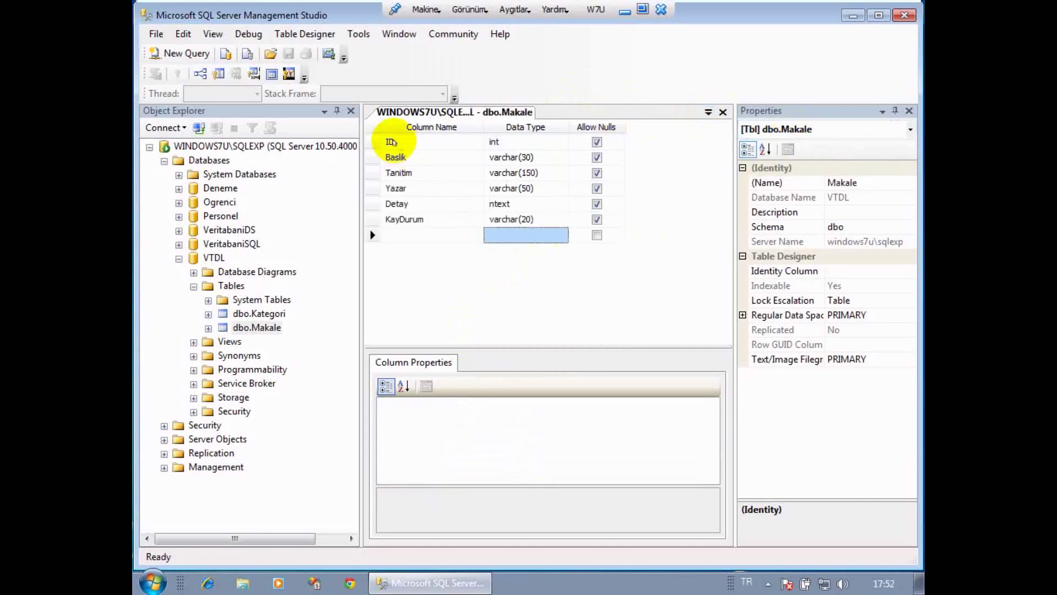
{"action": "right_click", "coordinate": [373, 142]}
{"action": "left_click", "coordinate": [416, 148]}
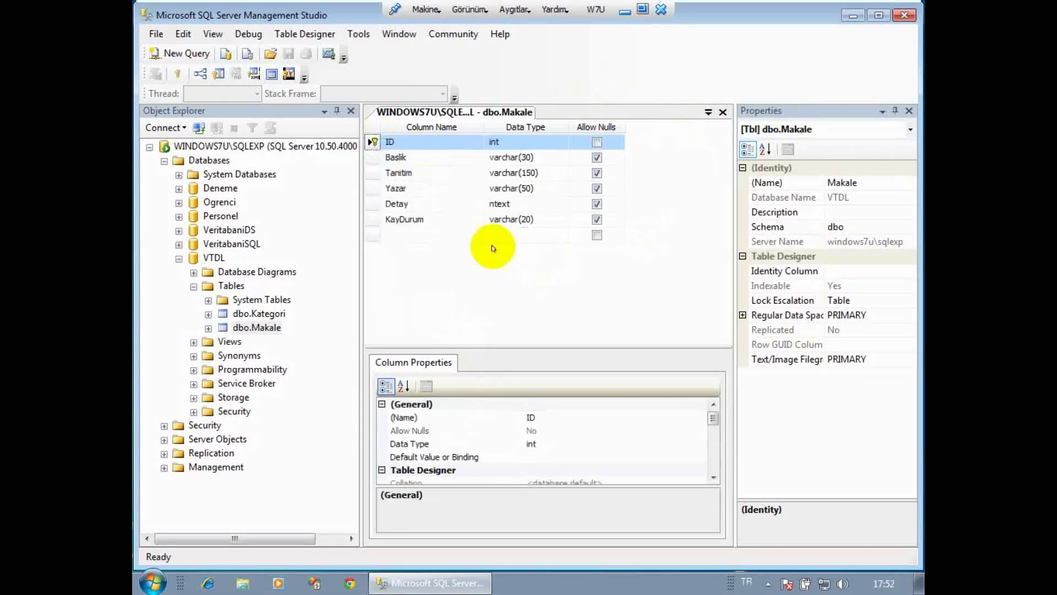
{"action": "left_click", "coordinate": [713, 476]}
{"action": "left_click", "coordinate": [713, 477]}
{"action": "left_click", "coordinate": [714, 477]}
{"action": "left_click", "coordinate": [713, 477]}
{"action": "left_click", "coordinate": [713, 477]}
{"action": "left_click", "coordinate": [713, 477]}
{"action": "left_click", "coordinate": [713, 476]}
{"action": "left_click", "coordinate": [713, 477]}
{"action": "left_click", "coordinate": [714, 477]}
{"action": "left_click", "coordinate": [713, 477]}
{"action": "left_click", "coordinate": [713, 477]}
Set ID's (Is Identity) to Yes and save the Makale table.
{"action": "left_click", "coordinate": [381, 444]}
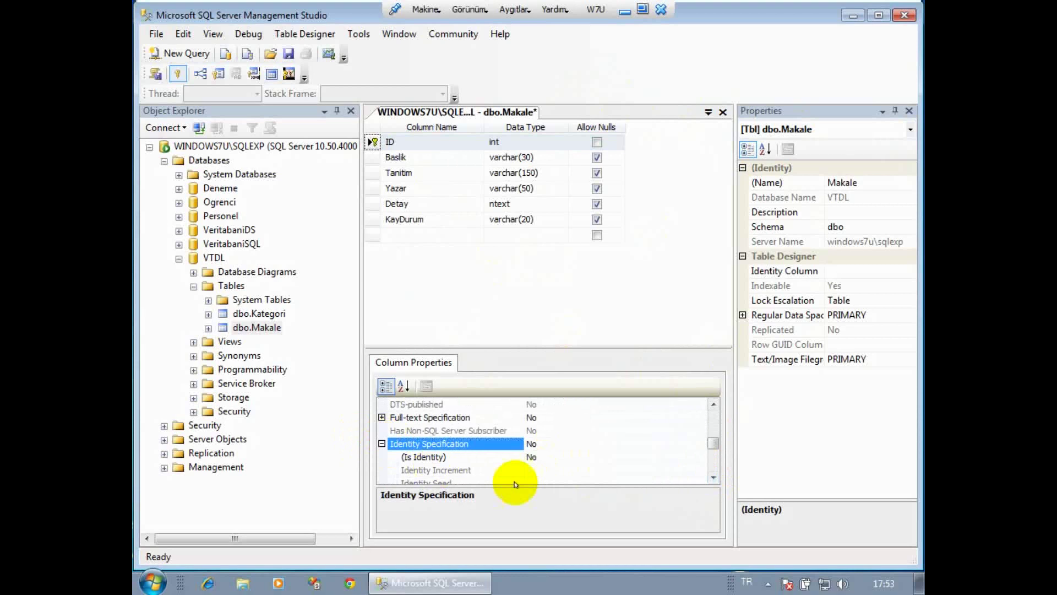
{"action": "left_click", "coordinate": [655, 456]}
{"action": "left_click", "coordinate": [699, 457]}
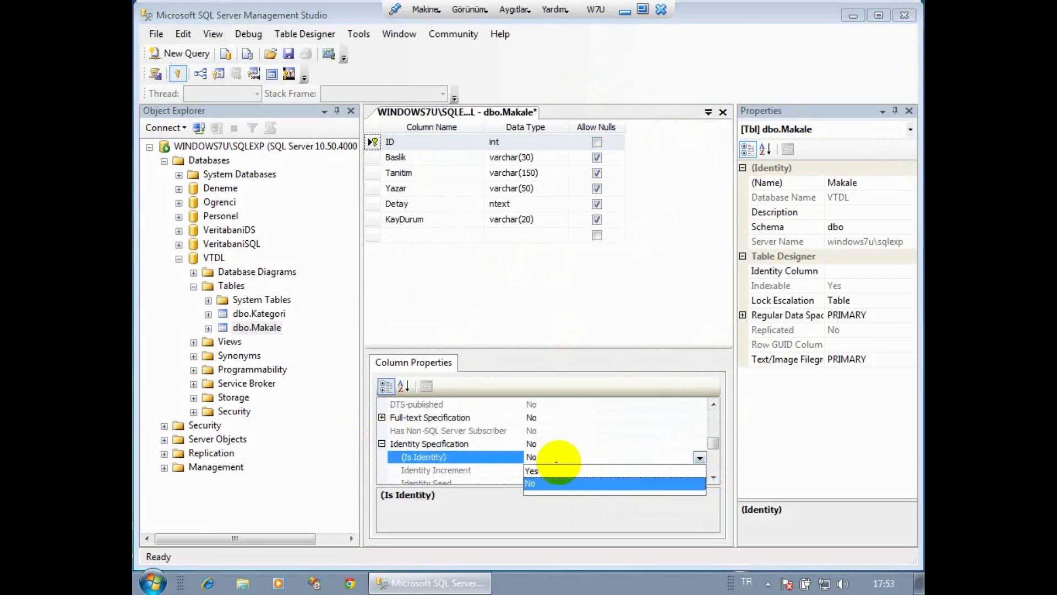
{"action": "left_click", "coordinate": [550, 468]}
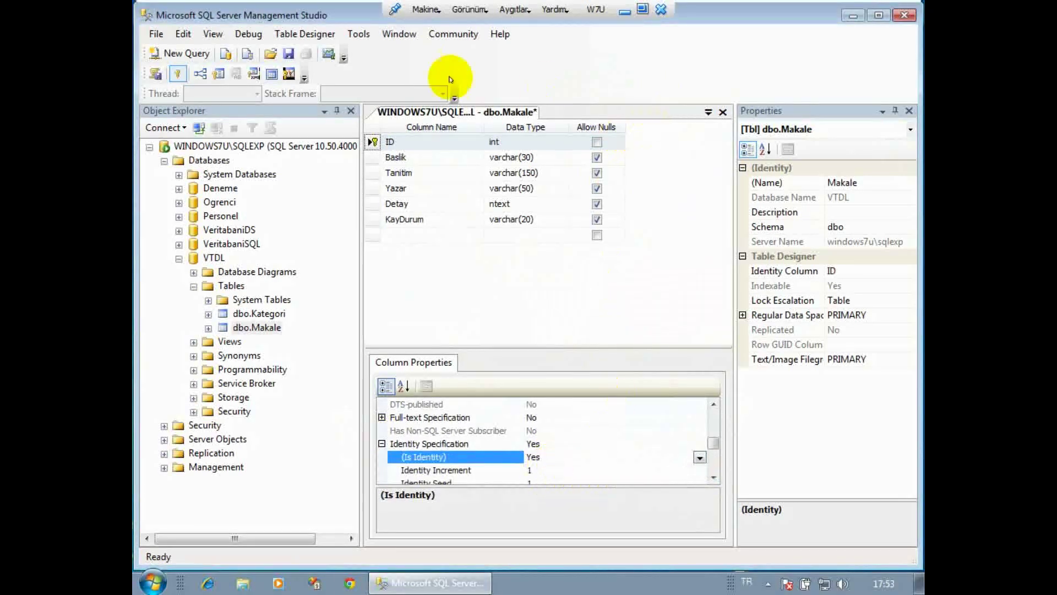
{"action": "left_click", "coordinate": [287, 53]}
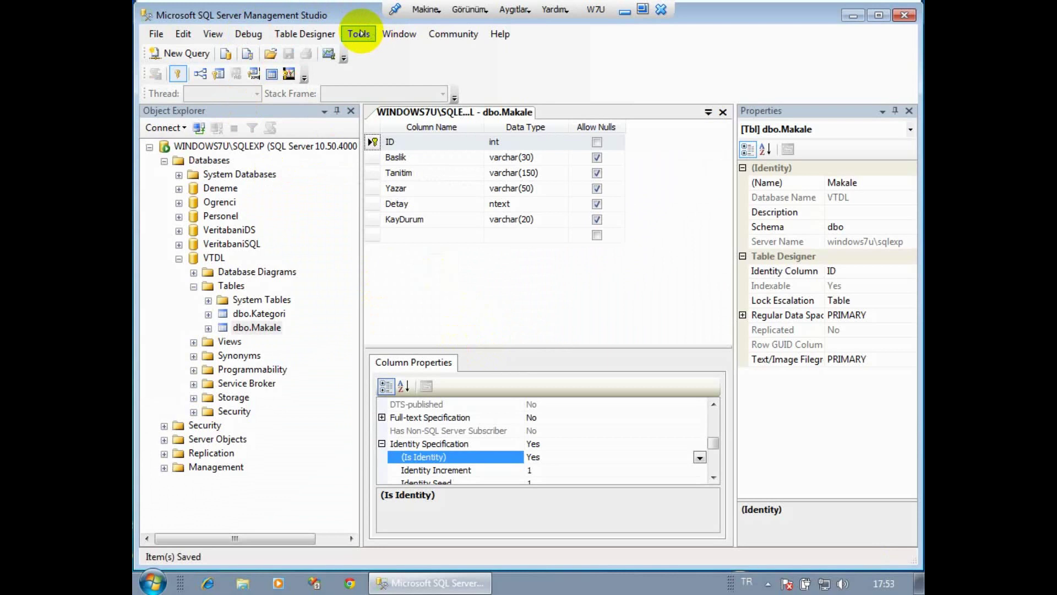
Uncheck 'Prevent saving changes that require table re-creation' in Tools > Options > Designers.
{"action": "left_click", "coordinate": [359, 33]}
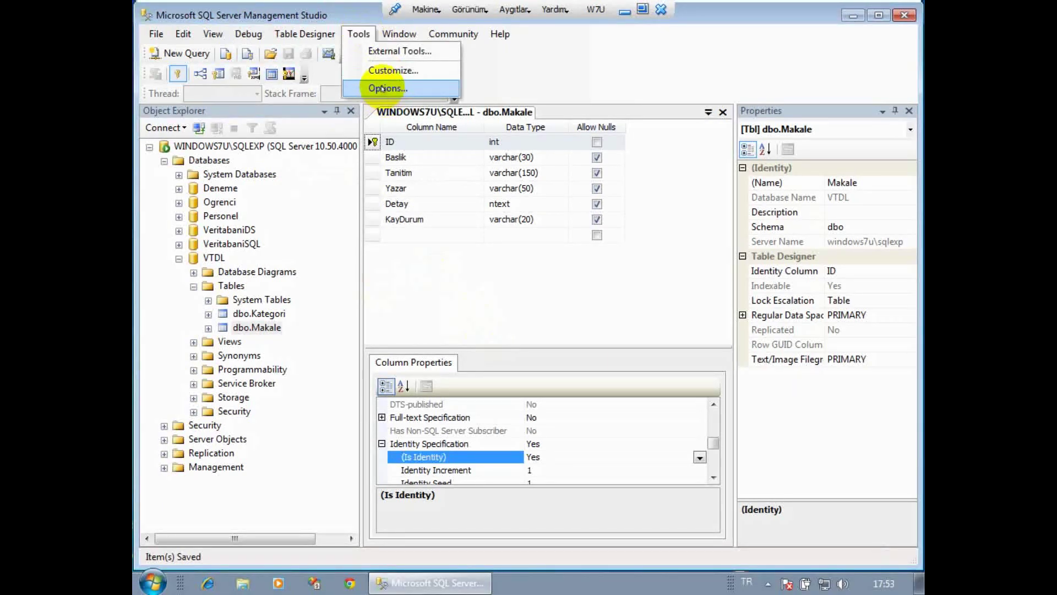
{"action": "left_click", "coordinate": [383, 88]}
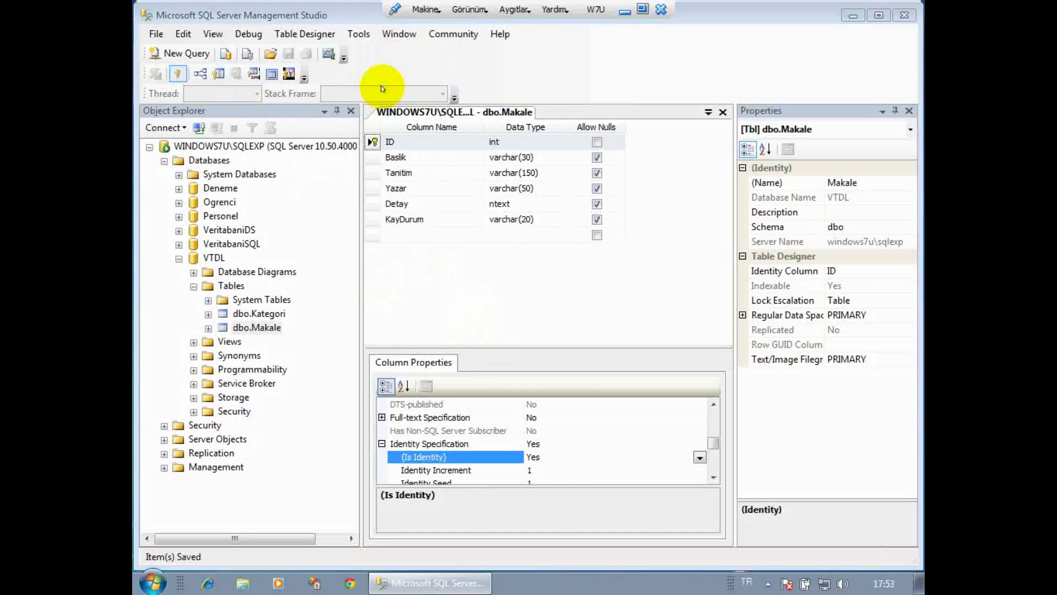
{"action": "left_click", "coordinate": [292, 279]}
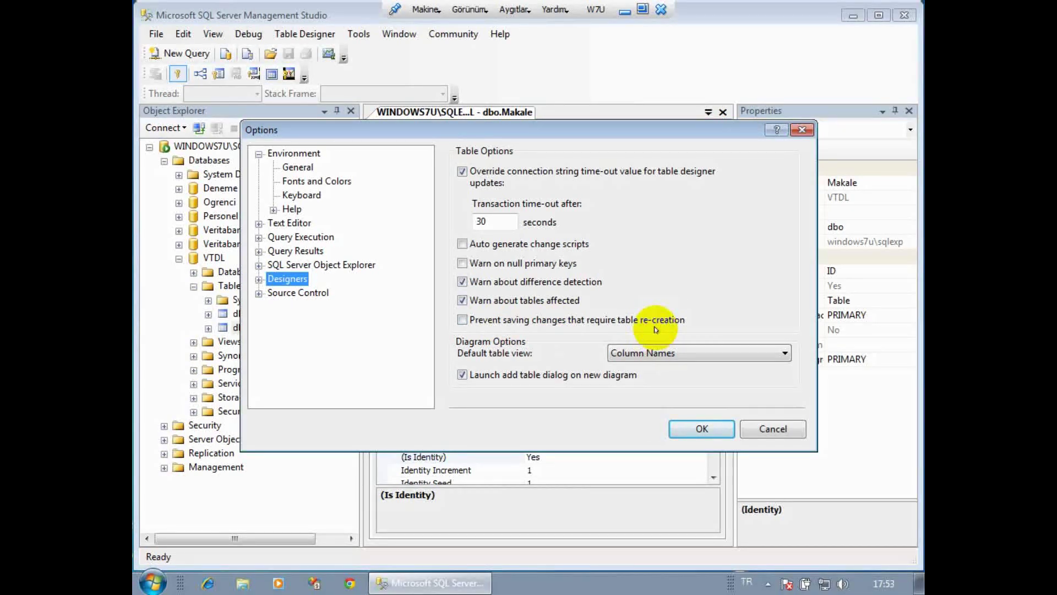
{"action": "left_click", "coordinate": [463, 319]}
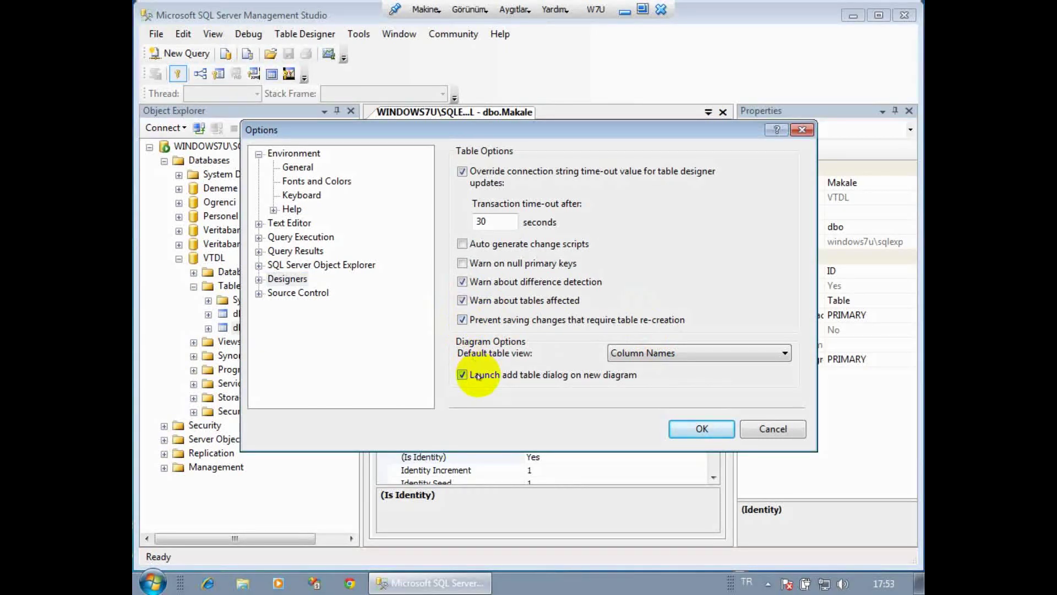
{"action": "left_click", "coordinate": [462, 320]}
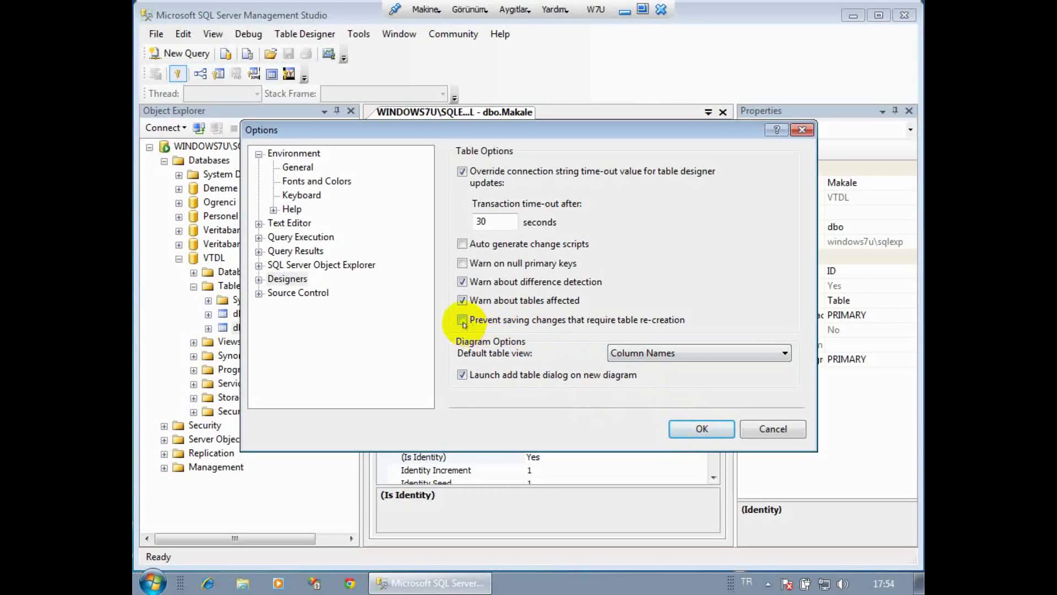
{"action": "left_click", "coordinate": [713, 435]}
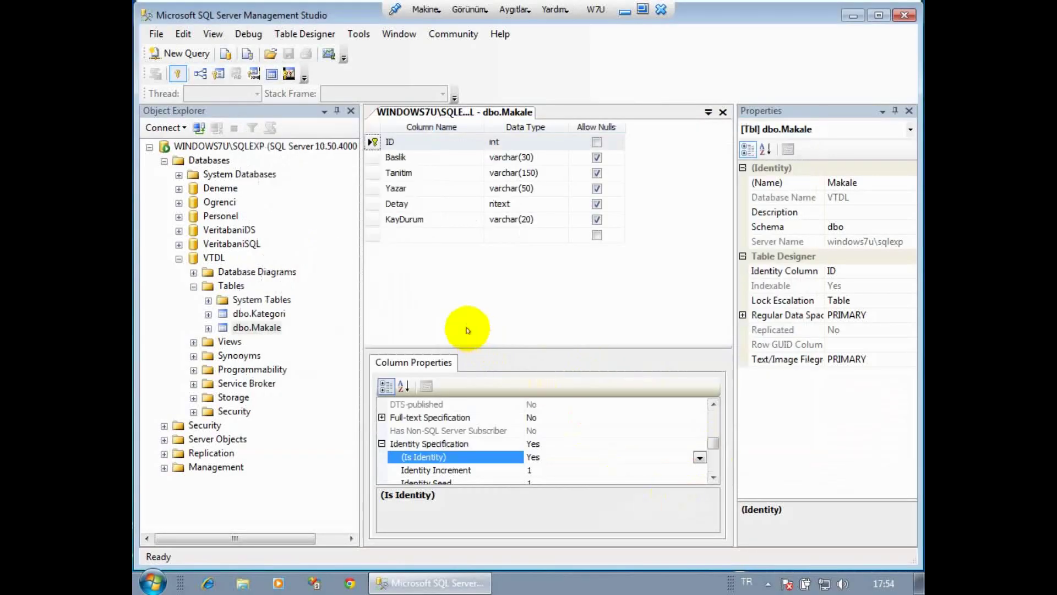
{"action": "left_click", "coordinate": [258, 313]}
In the dbo.Kategori edit grid, add category C#.NET with code csharp.
{"action": "left_click", "coordinate": [257, 327]}
{"action": "left_click", "coordinate": [708, 112]}
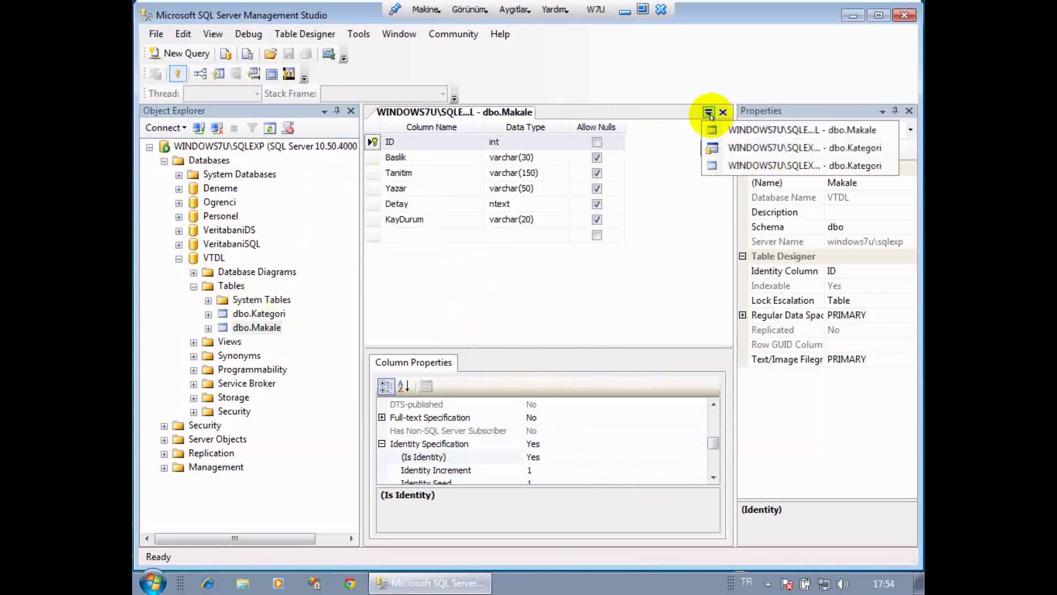
{"action": "left_click", "coordinate": [734, 149]}
{"action": "left_click", "coordinate": [487, 144]}
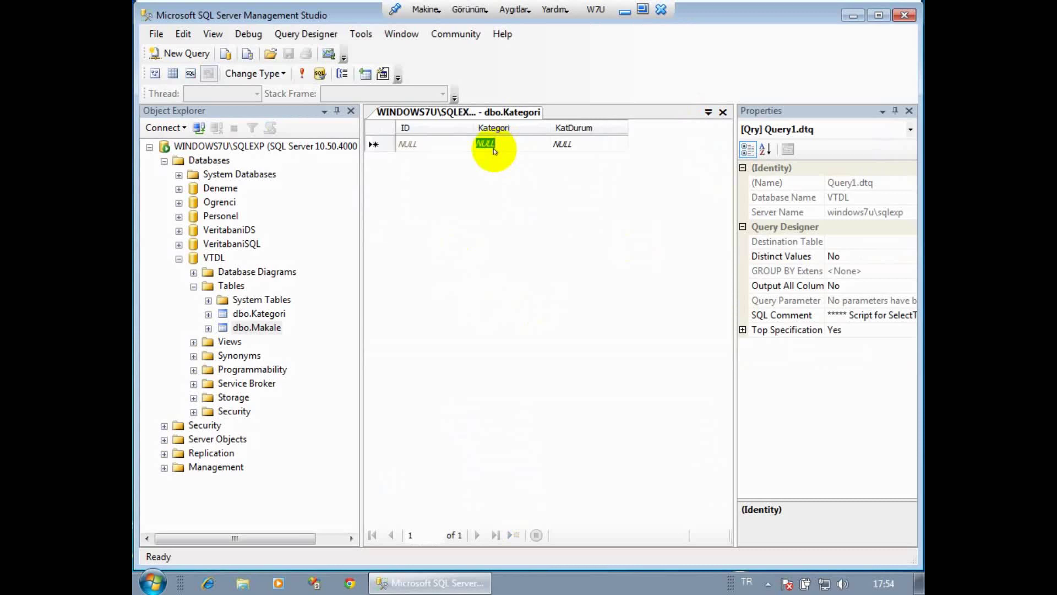
{"action": "type", "text": "C"}
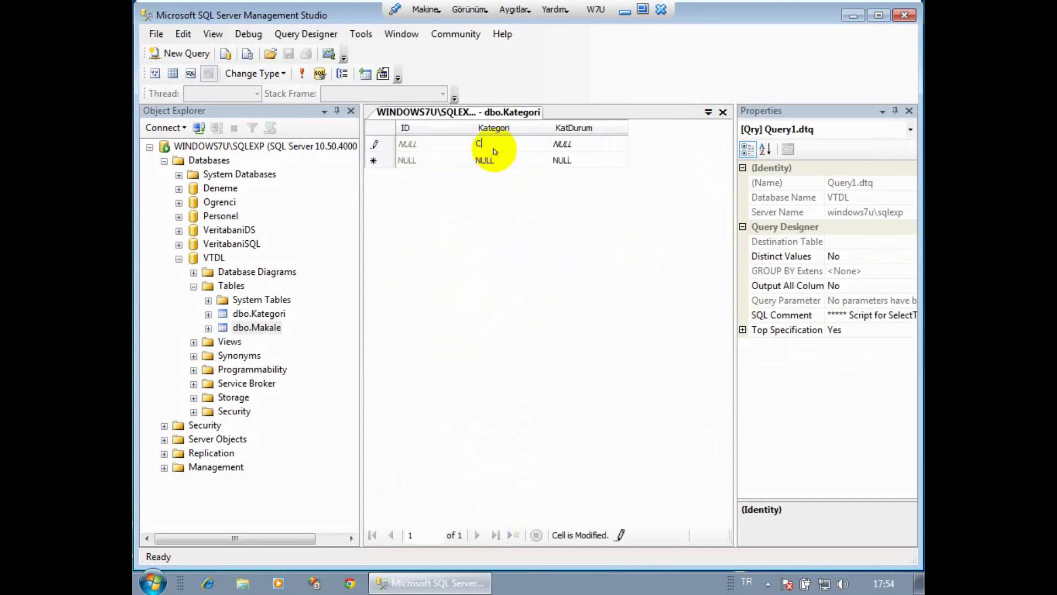
{"action": "type", "text": "#.NE"}
{"action": "key", "text": "BackSpace"}
{"action": "key", "text": "BackSpace"}
{"action": "type", "text": "NET"}
{"action": "key", "text": "Tab"}
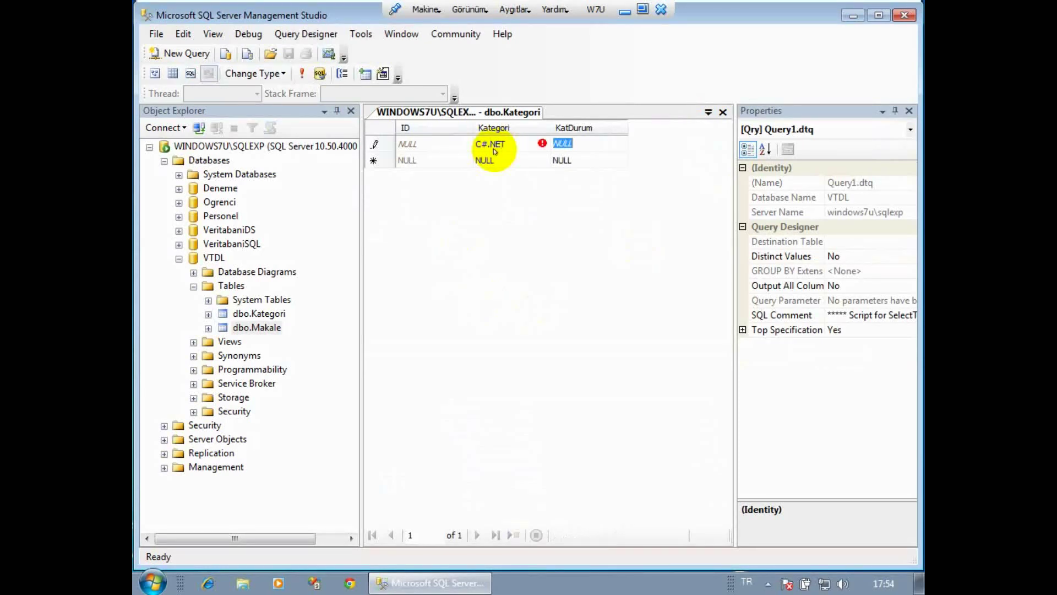
{"action": "type", "text": "c"}
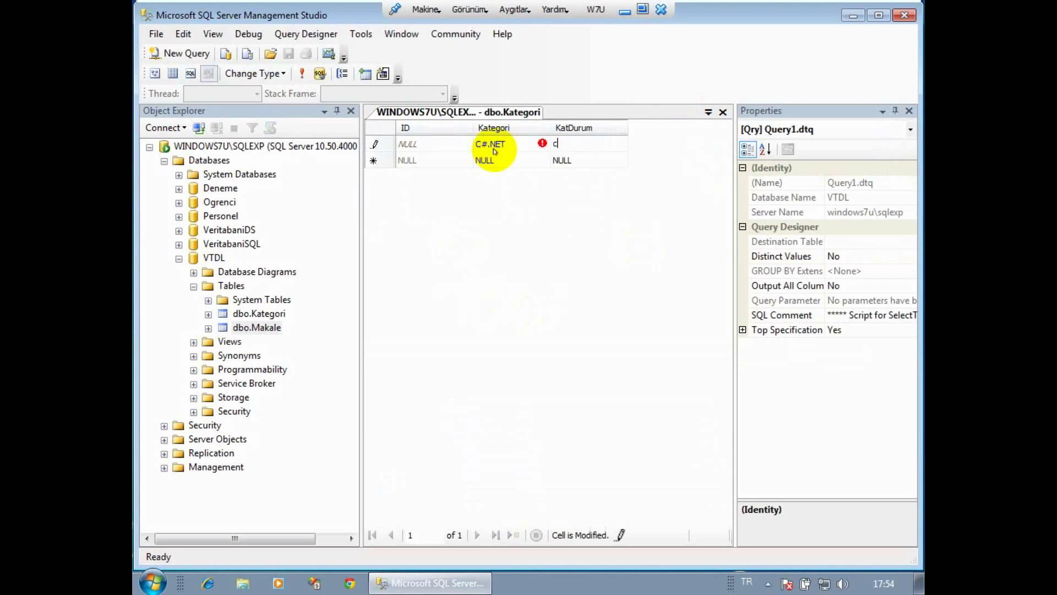
{"action": "type", "text": "sharp"}
{"action": "key", "text": "Tab"}
{"action": "key", "text": "Tab"}
Add category ASP.NET with code aspnet.
{"action": "type", "text": "ASP.NET"}
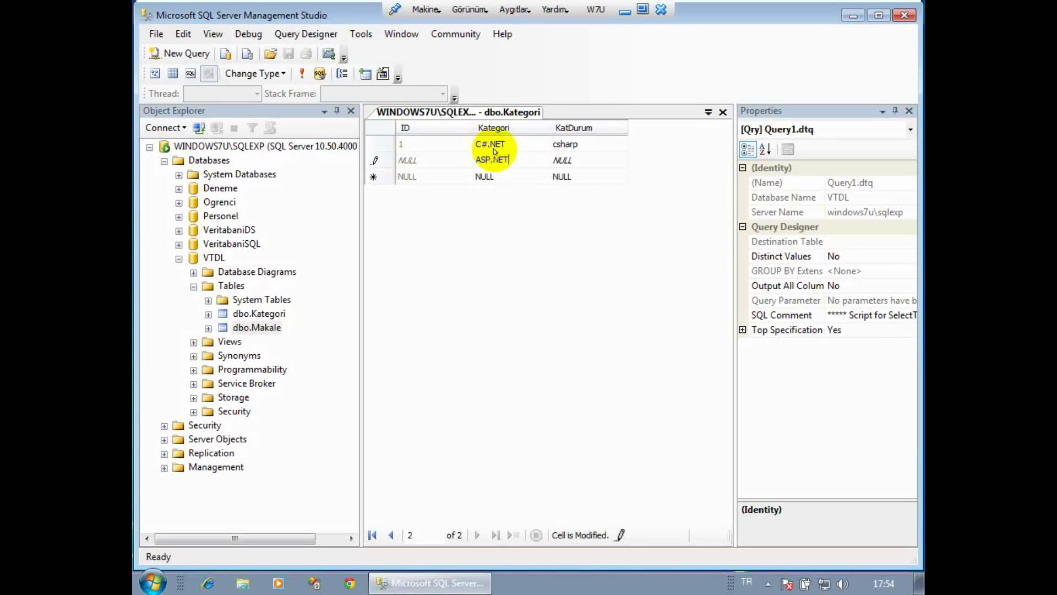
{"action": "key", "text": "Tab"}
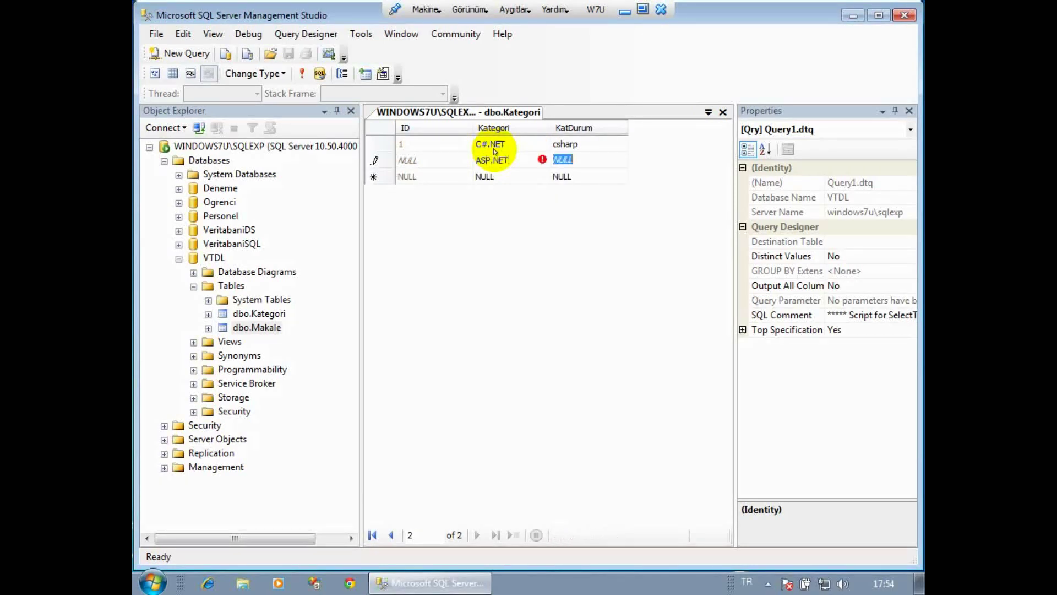
{"action": "type", "text": "aspnet"}
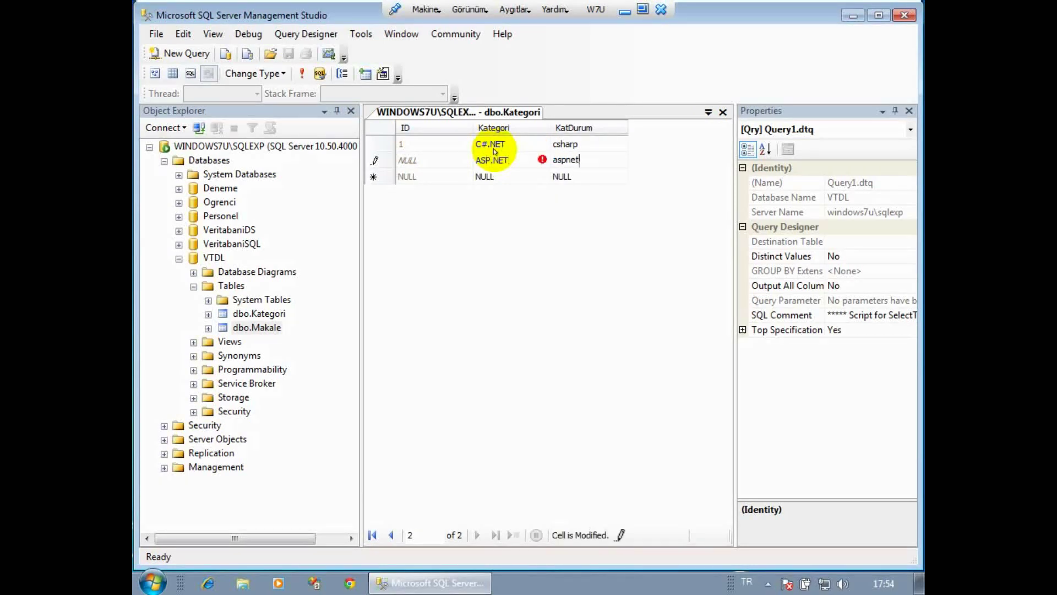
{"action": "key", "text": "Tab"}
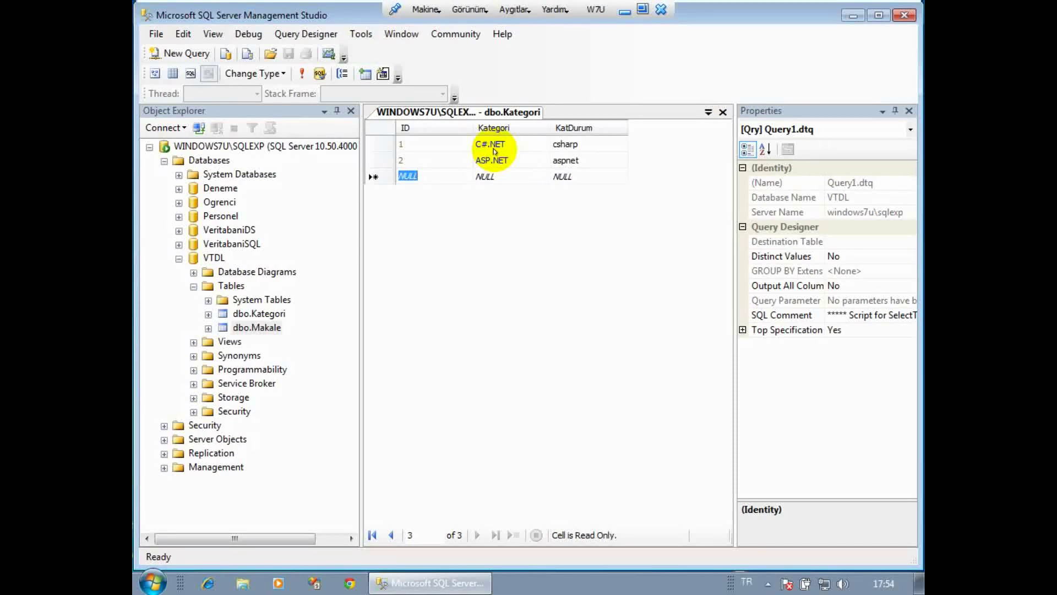
Add category C++.NET with code cplus.
{"action": "key", "text": "Tab"}
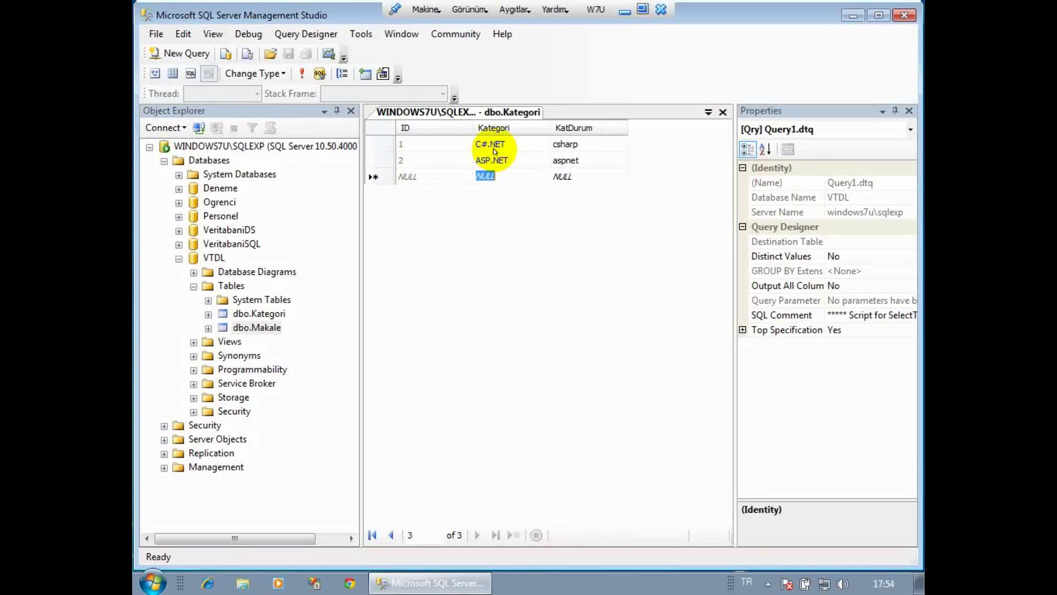
{"action": "type", "text": "C++"}
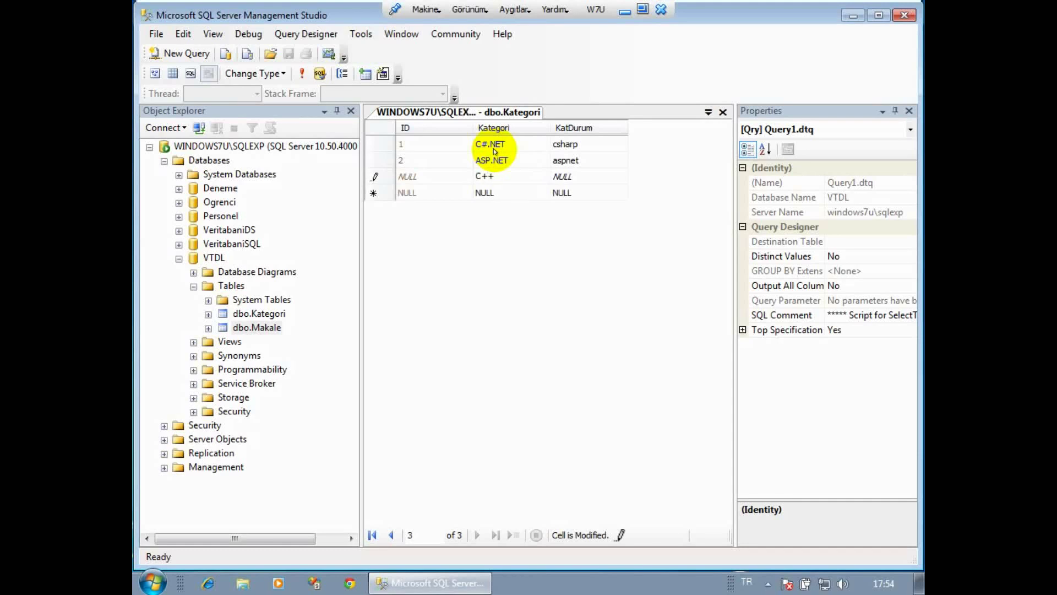
{"action": "type", "text": ".NET"}
{"action": "key", "text": "Tab"}
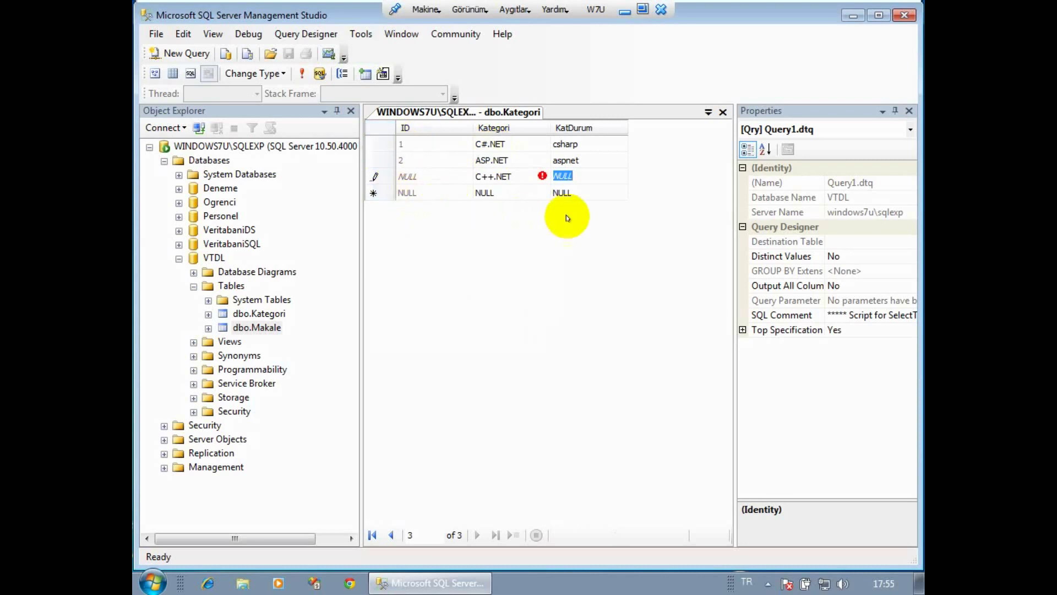
{"action": "type", "text": "cplus"}
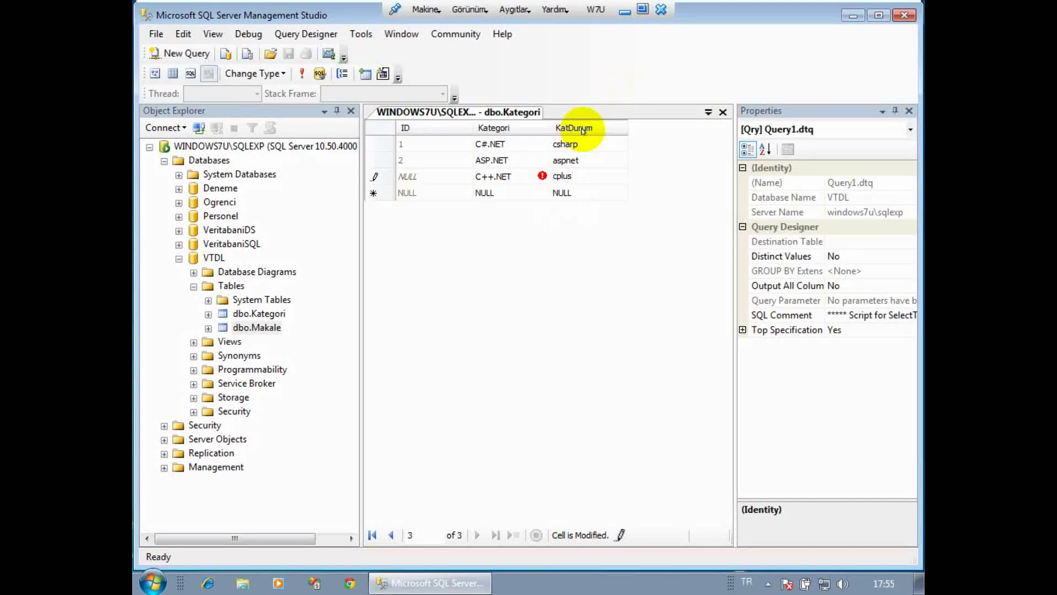
{"action": "key", "text": "Tab"}
{"action": "key", "text": "Tab"}
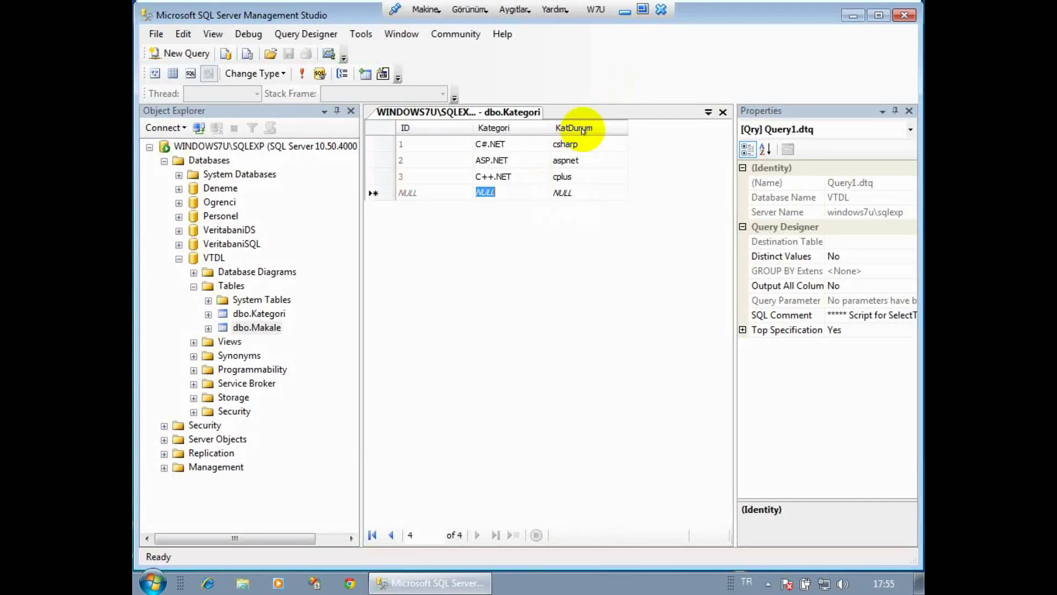
Add category Web Tasarımı with code web and close the Kategori grid.
{"action": "type", "text": "We"}
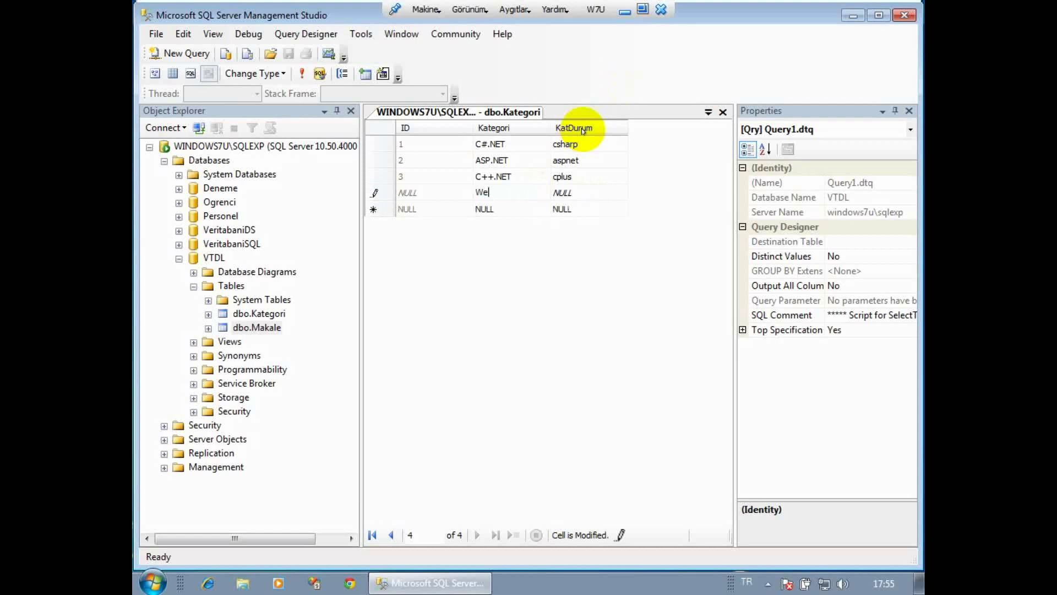
{"action": "type", "text": "b Tasarımı"}
{"action": "key", "text": "Tab"}
{"action": "type", "text": "web"}
{"action": "key", "text": "Tab"}
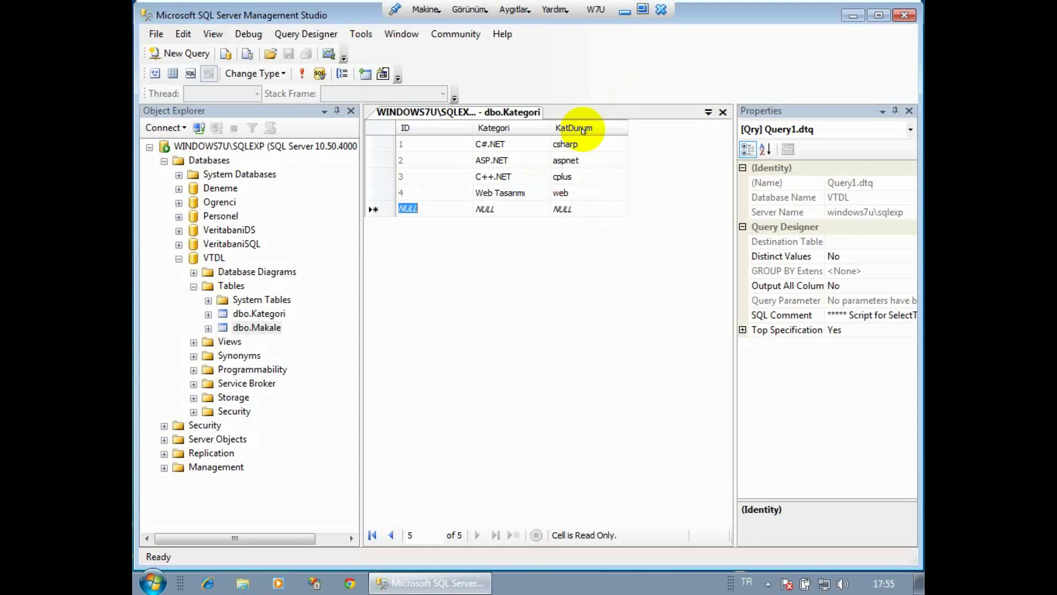
{"action": "right_click", "coordinate": [436, 110]}
{"action": "left_click", "coordinate": [445, 293]}
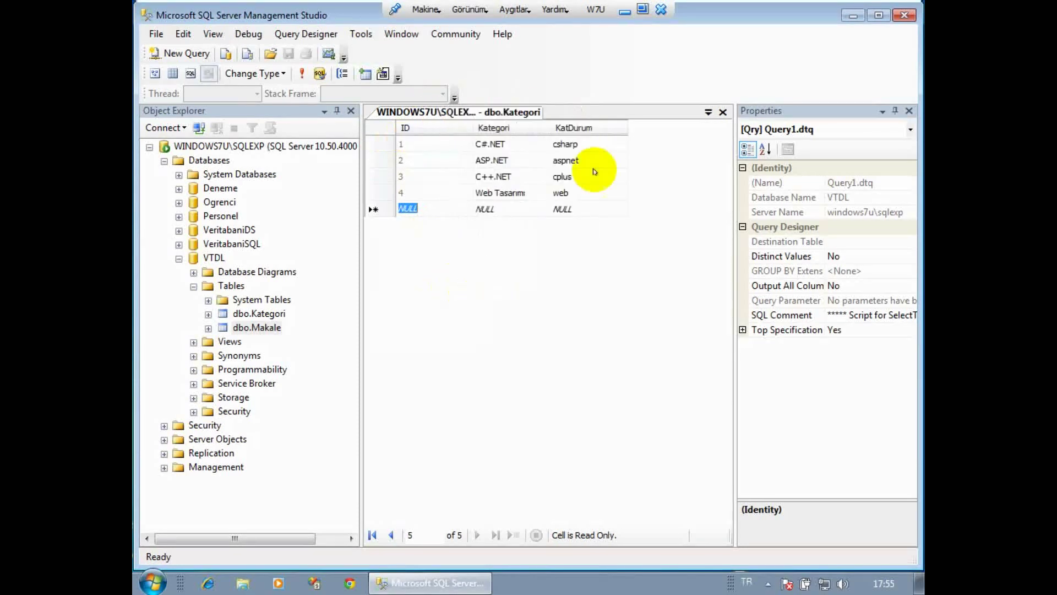
{"action": "left_click", "coordinate": [723, 112]}
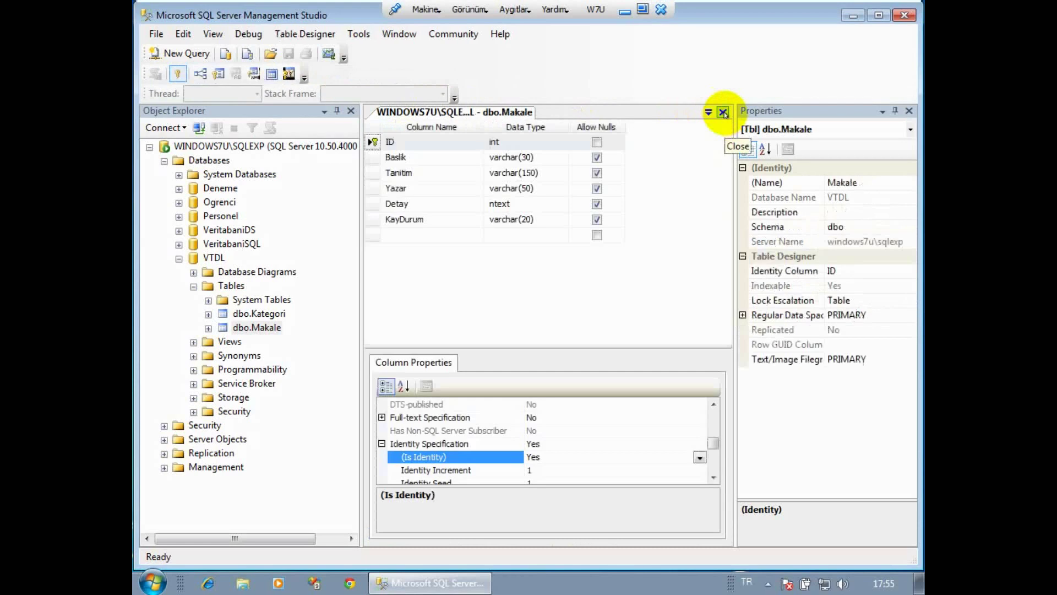
Close the open table documents and open dbo.Makale's top 200 rows for editing.
{"action": "left_click", "coordinate": [723, 112]}
{"action": "left_click", "coordinate": [723, 112]}
{"action": "right_click", "coordinate": [263, 307]}
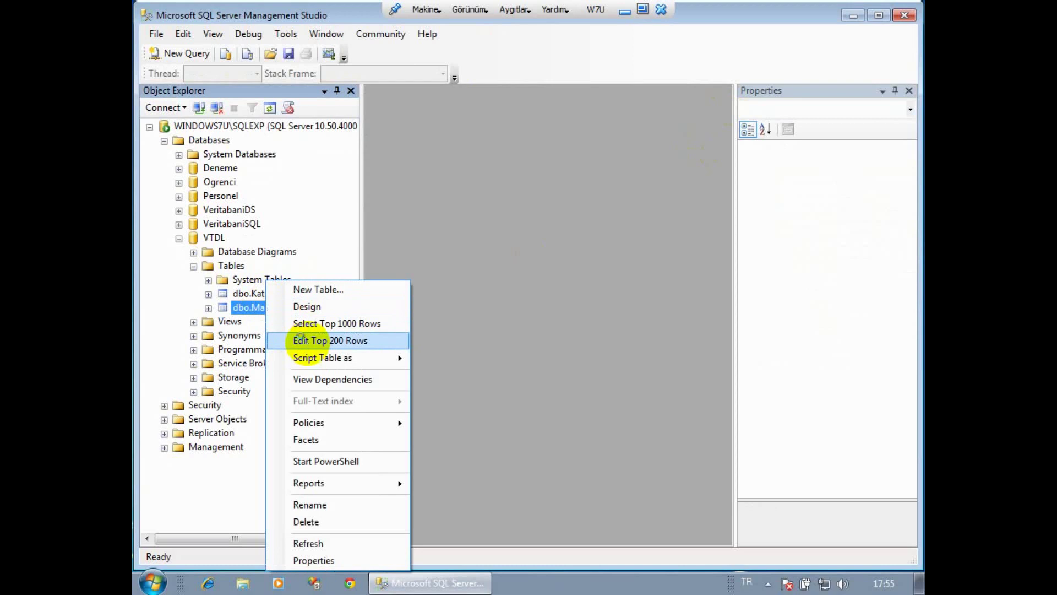
{"action": "left_click", "coordinate": [308, 342]}
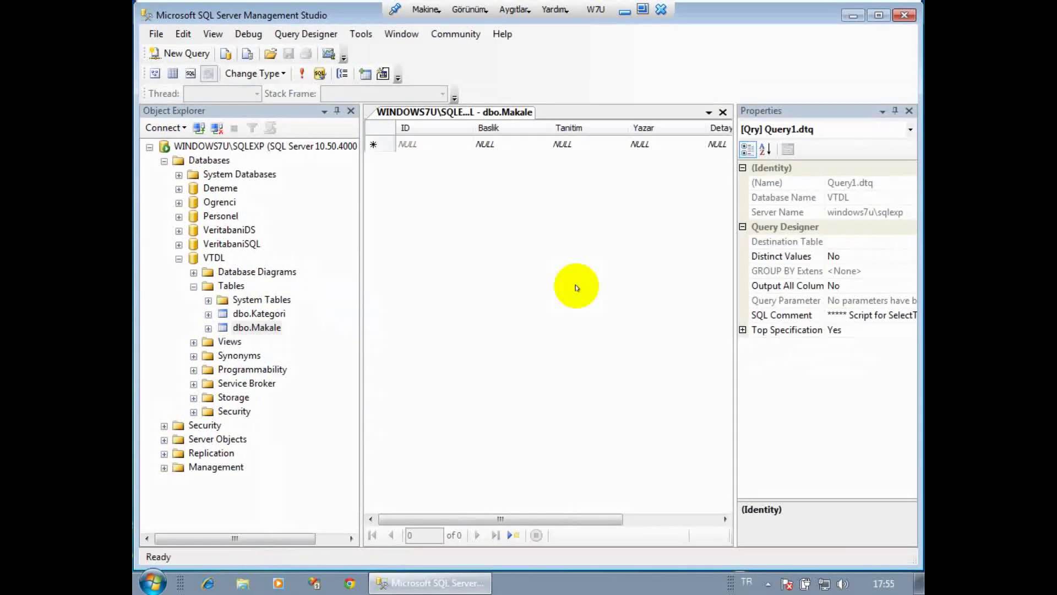
Enter article 'C# Nedir' with its introduction, the author's name and detail 'Microsoft C#'.
{"action": "left_click", "coordinate": [512, 141]}
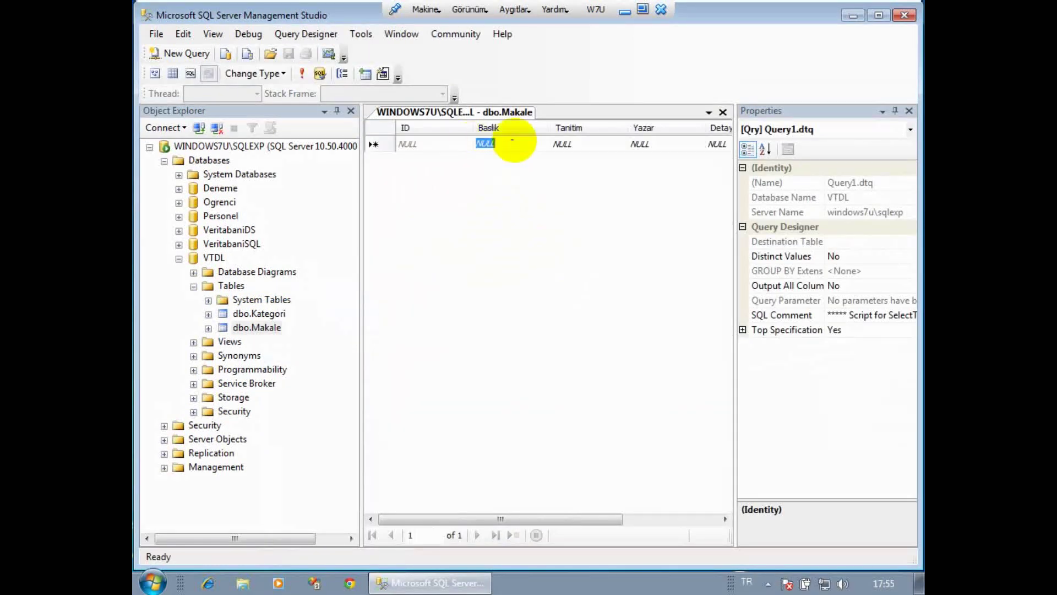
{"action": "type", "text": "C"}
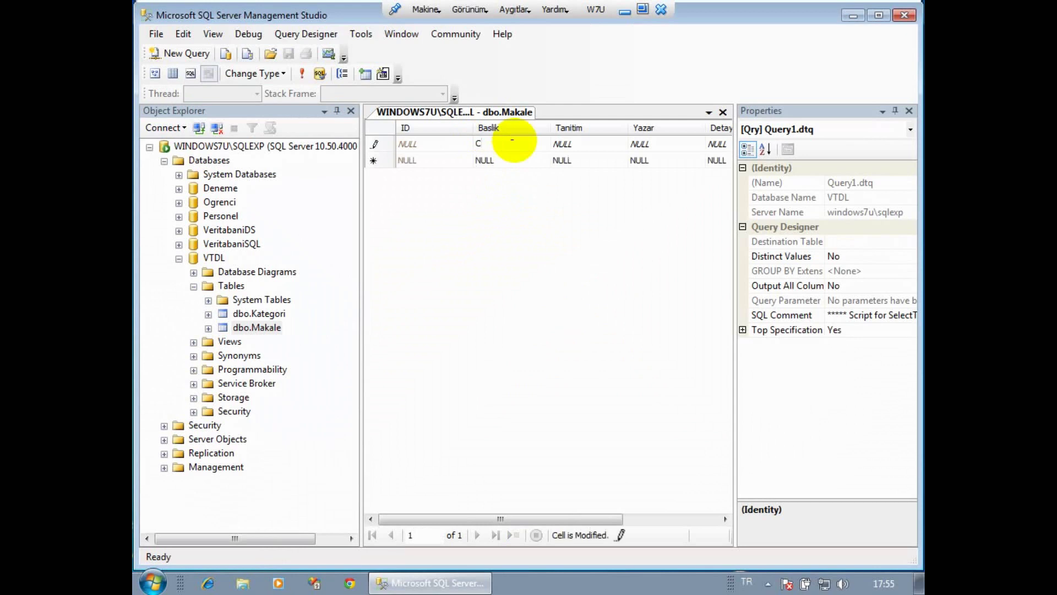
{"action": "type", "text": "# Nedir"}
{"action": "key", "text": "Tab"}
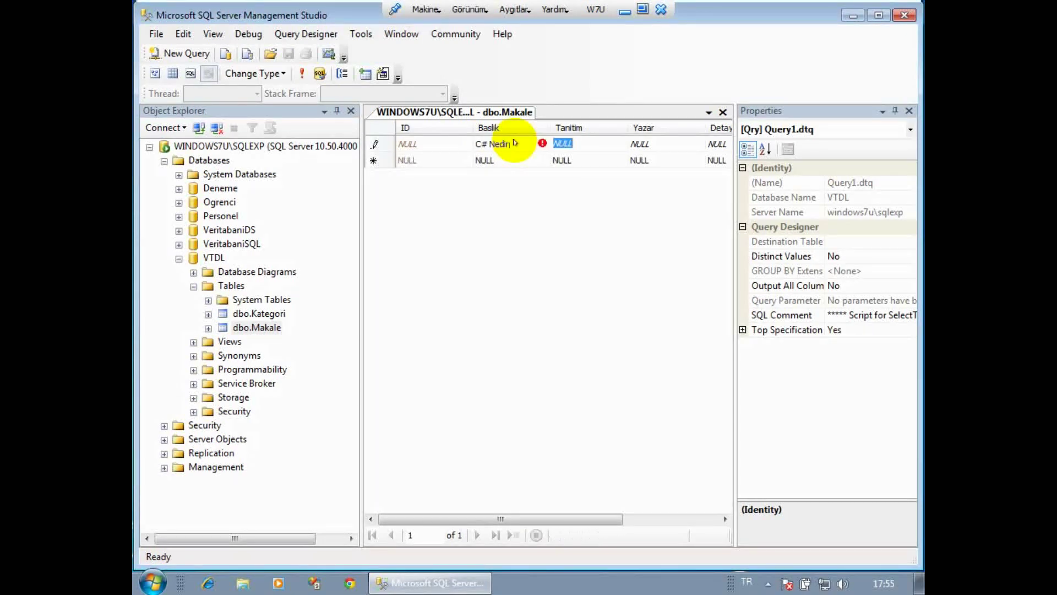
{"action": "type", "text": "Bu ma"}
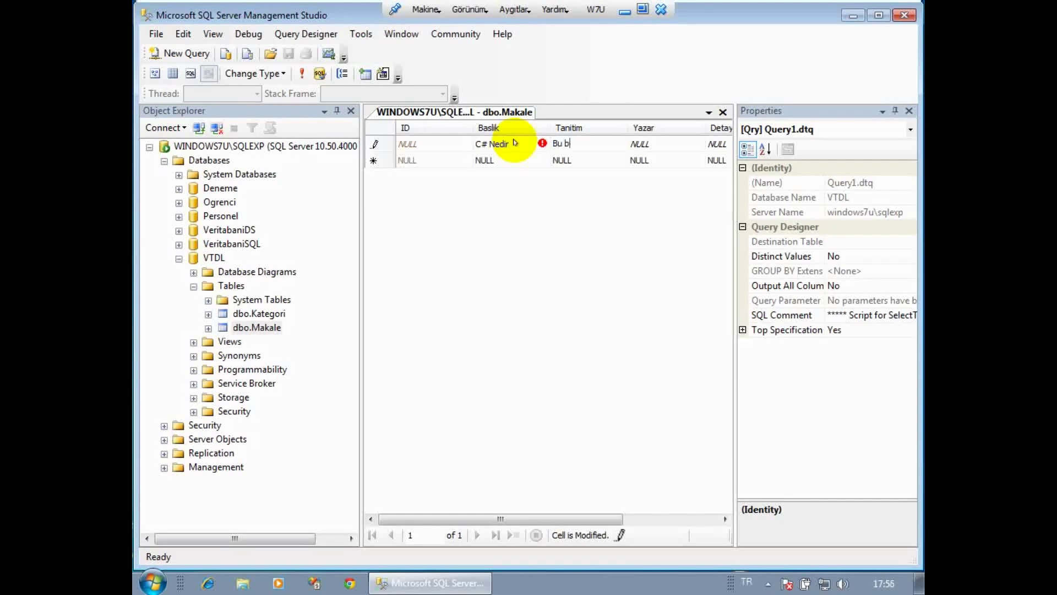
{"action": "type", "text": "kalemizde "}
{"action": "type", "text": "C#"}
{"action": "type", "text": " hakkında"}
{"action": "type", "text": "öğretici bilgi"}
{"action": "type", "text": "ler verilecektir"}
{"action": "key", "text": "Tab"}
{"action": "key", "text": "Tab"}
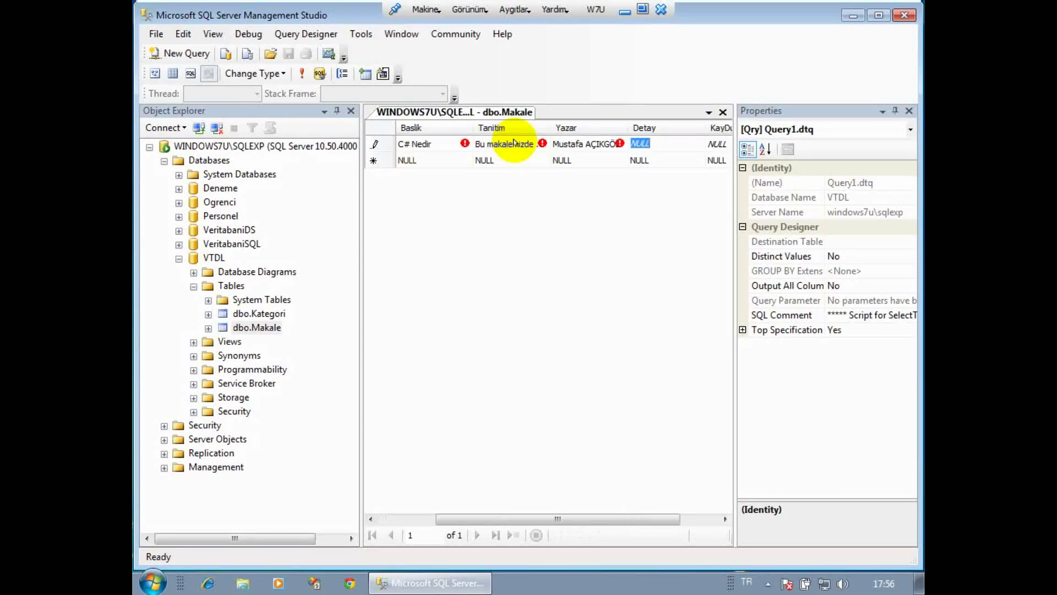
{"action": "type", "text": "M"}
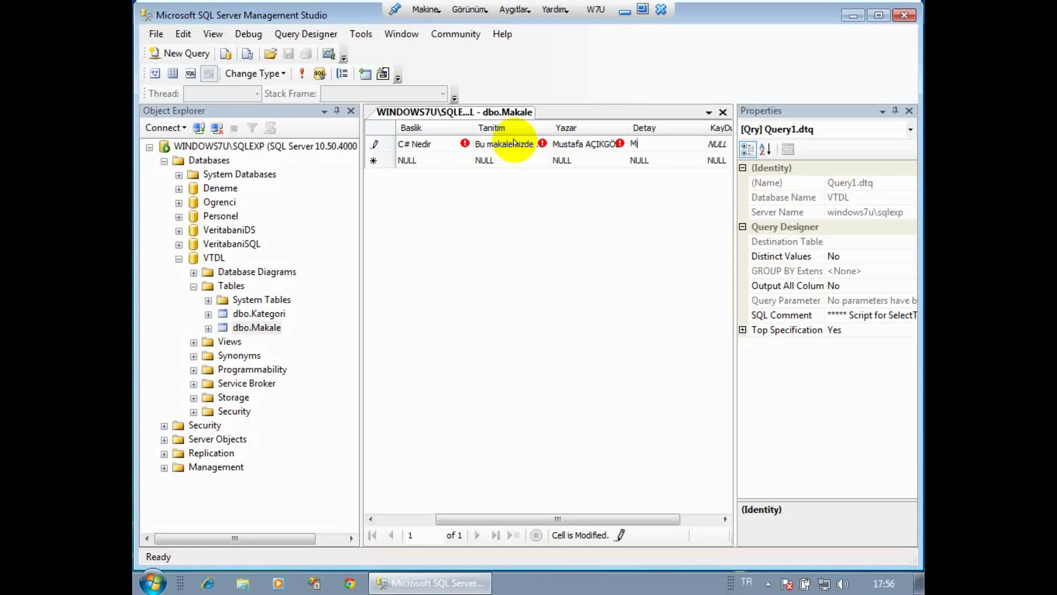
{"action": "type", "text": "icrosoft C#"}
{"action": "key", "text": "Tab"}
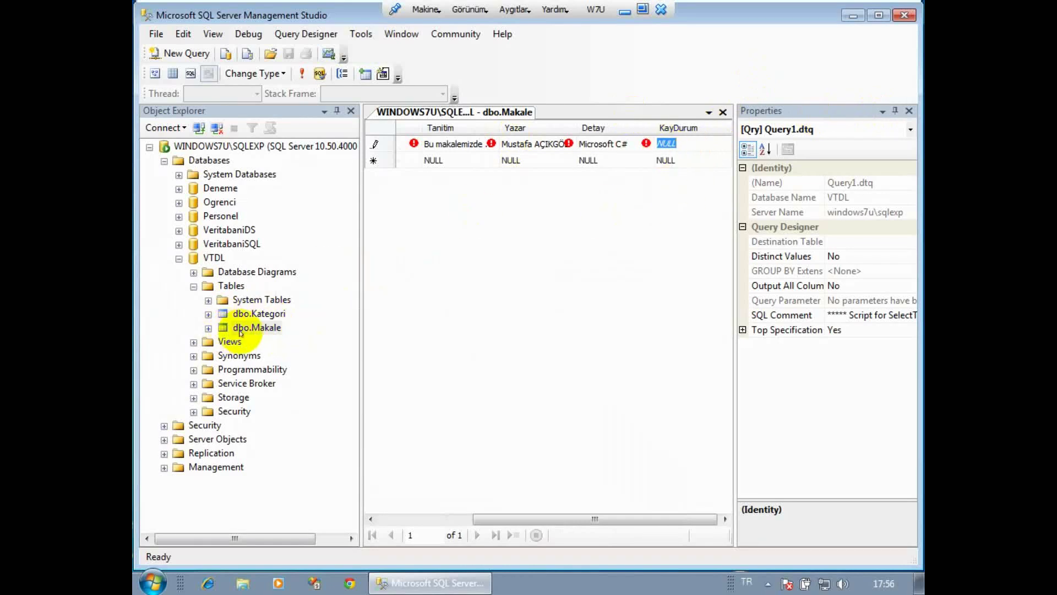
{"action": "right_click", "coordinate": [259, 313]}
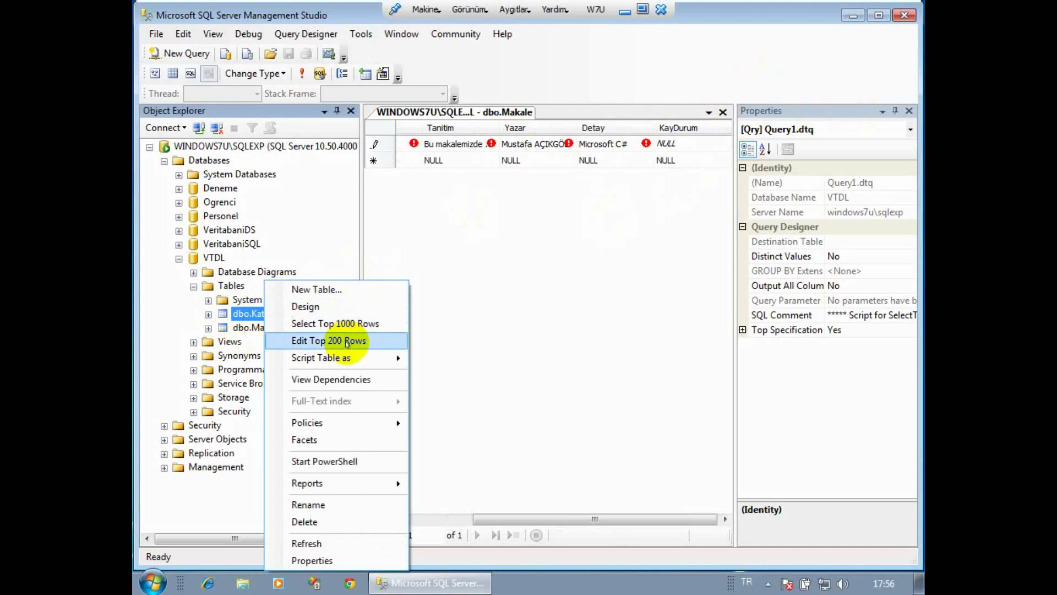
Open dbo.Kategori's rows and review the codes csharp, aspnet, cplus and web.
{"action": "left_click", "coordinate": [346, 341]}
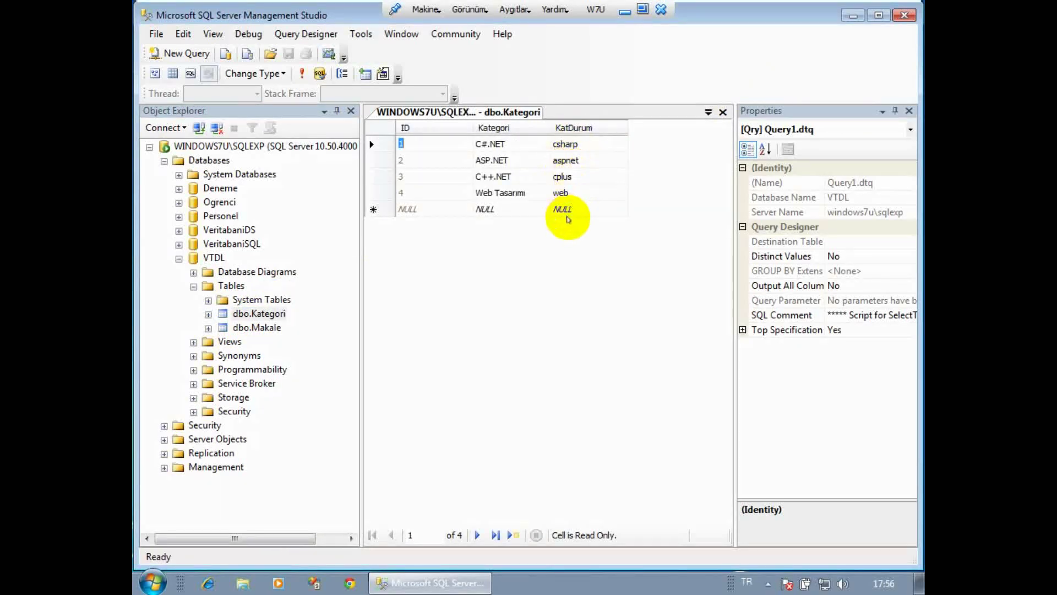
{"action": "left_click", "coordinate": [567, 143]}
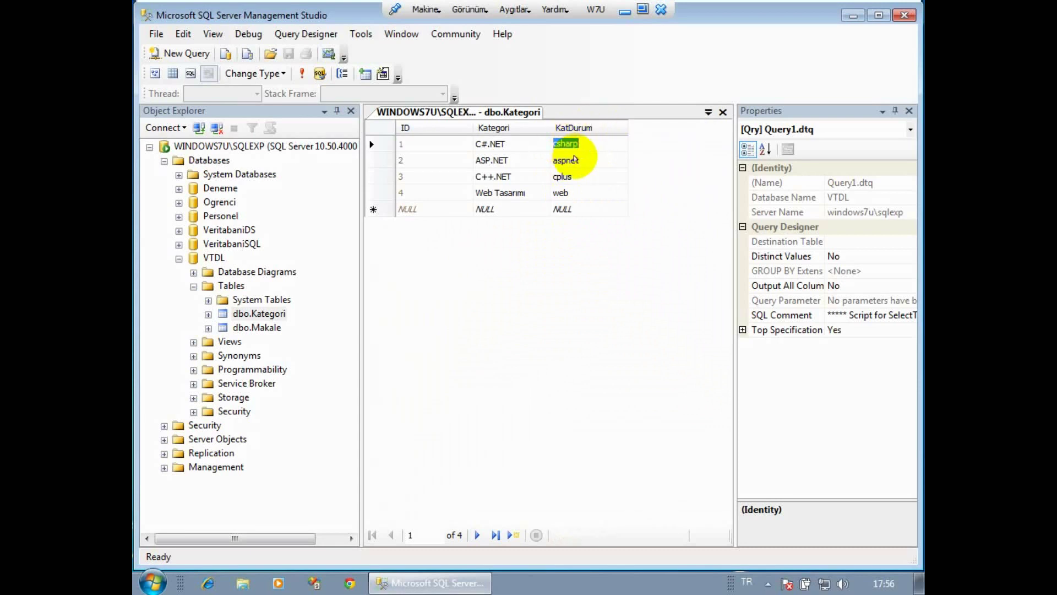
{"action": "left_click", "coordinate": [574, 159]}
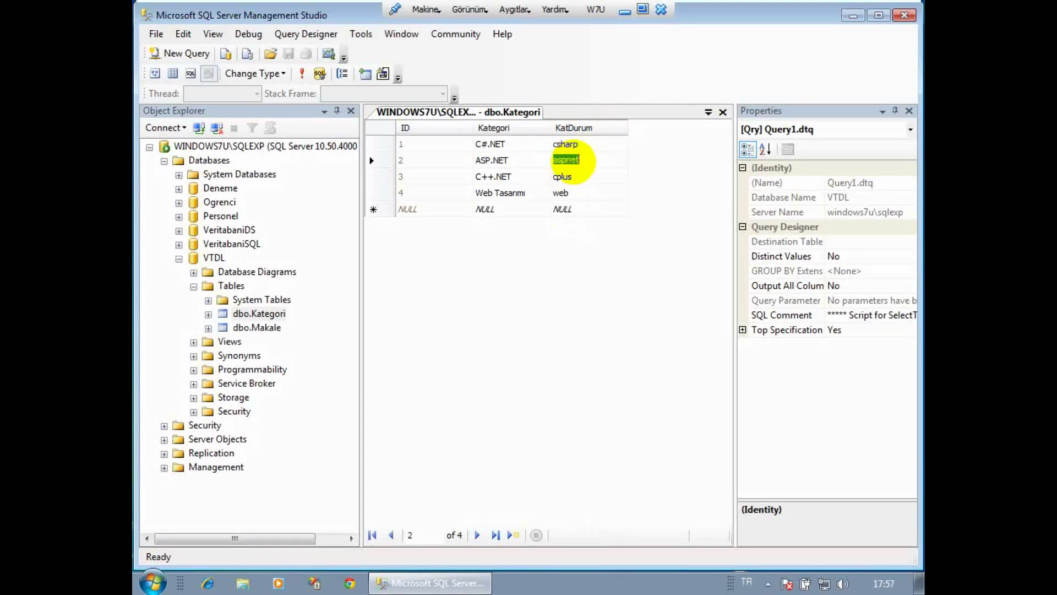
{"action": "left_click", "coordinate": [567, 176]}
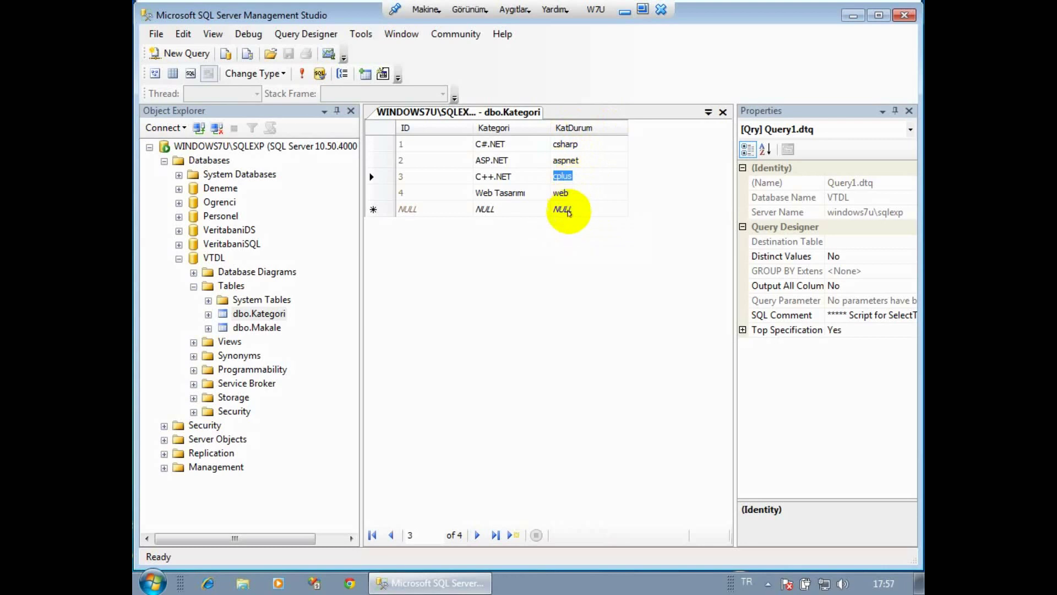
{"action": "left_click", "coordinate": [561, 192]}
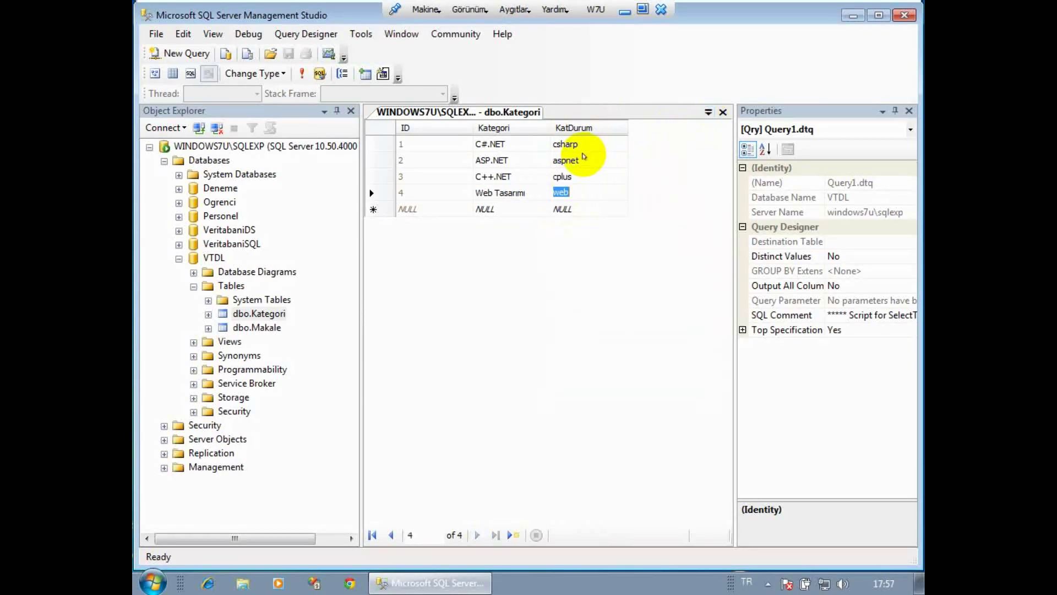
{"action": "left_click", "coordinate": [559, 143]}
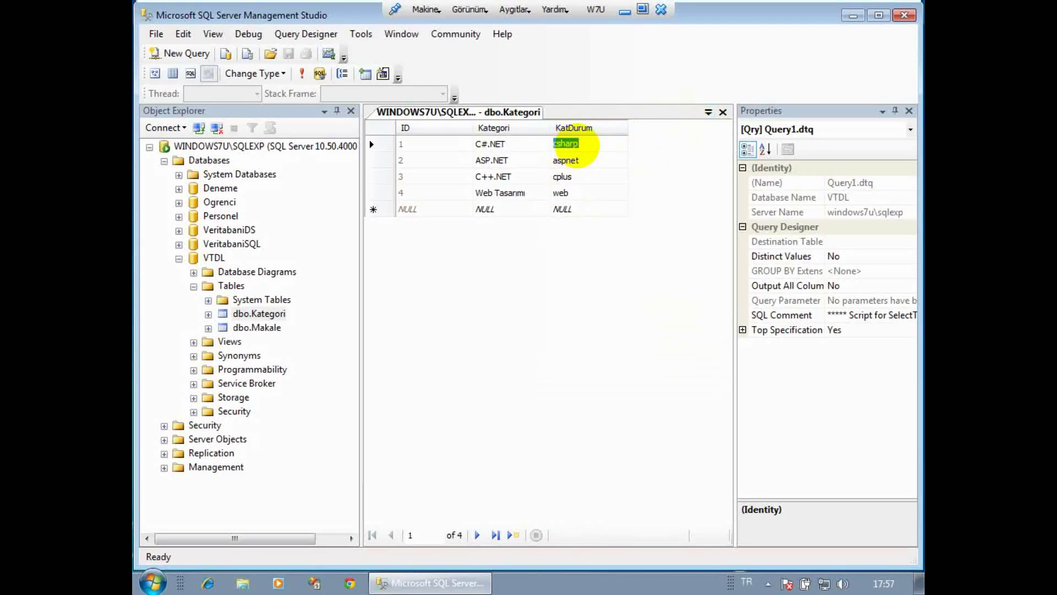
{"action": "left_click", "coordinate": [709, 112]}
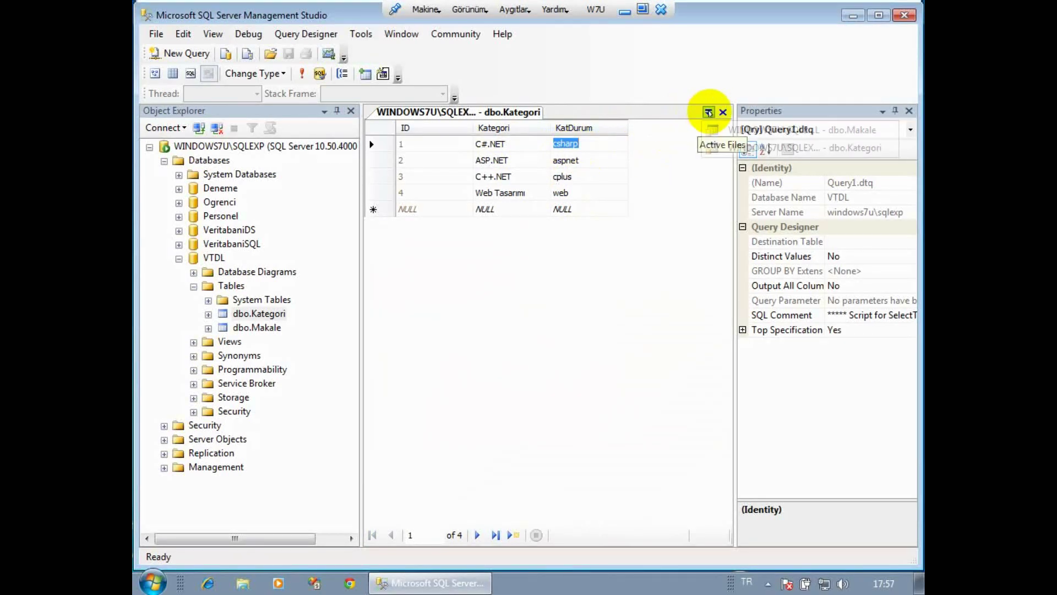
Set the first article's KayDurum to 'cevaplandi', save it, and title row 2 'ASP.NET Nedir?'.
{"action": "left_click", "coordinate": [735, 130]}
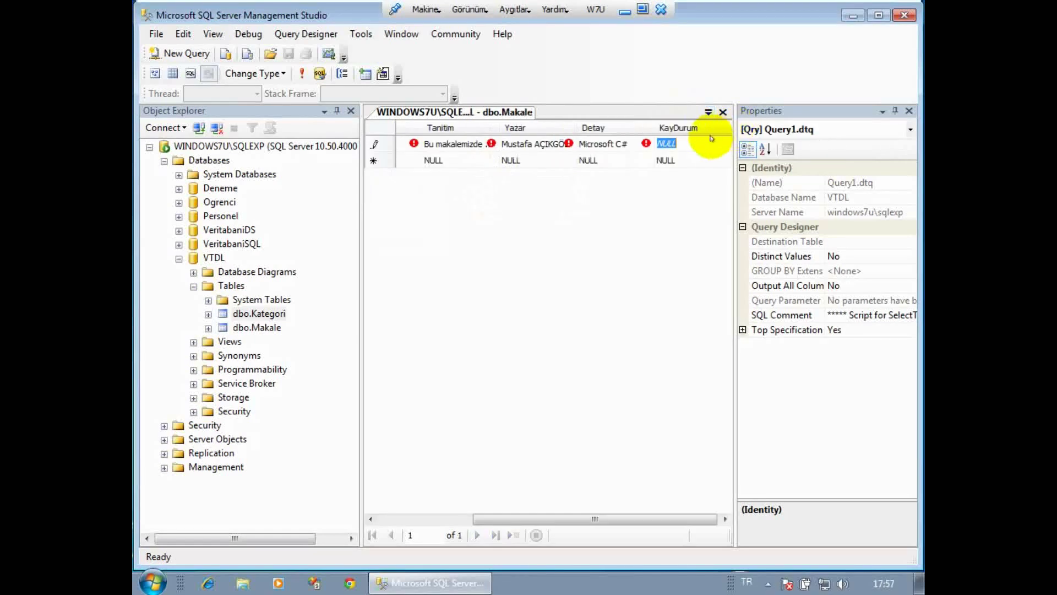
{"action": "type", "text": "c"}
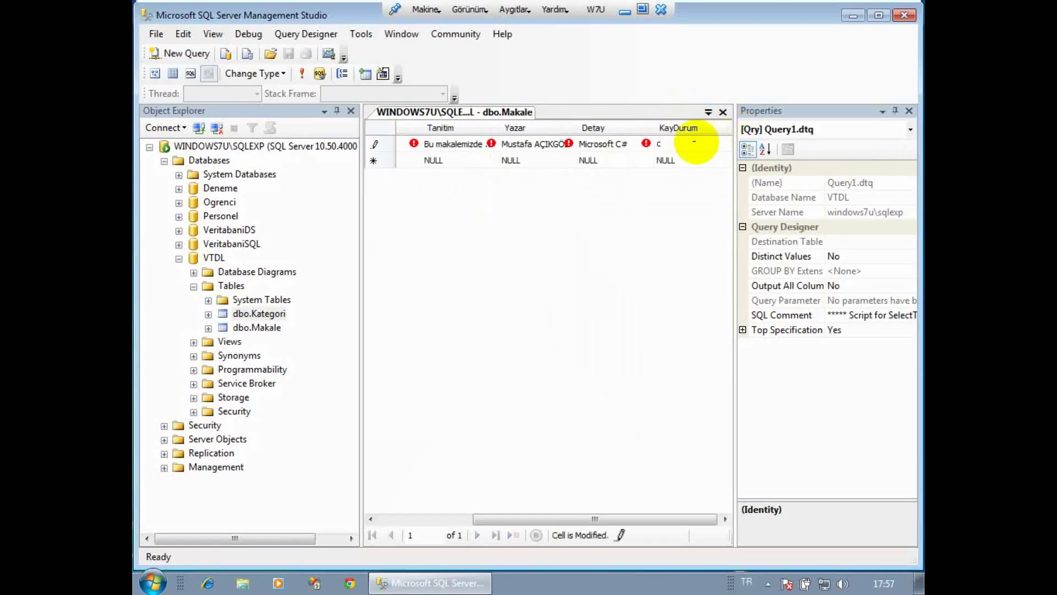
{"action": "type", "text": "evaplandi"}
{"action": "key", "text": "Return"}
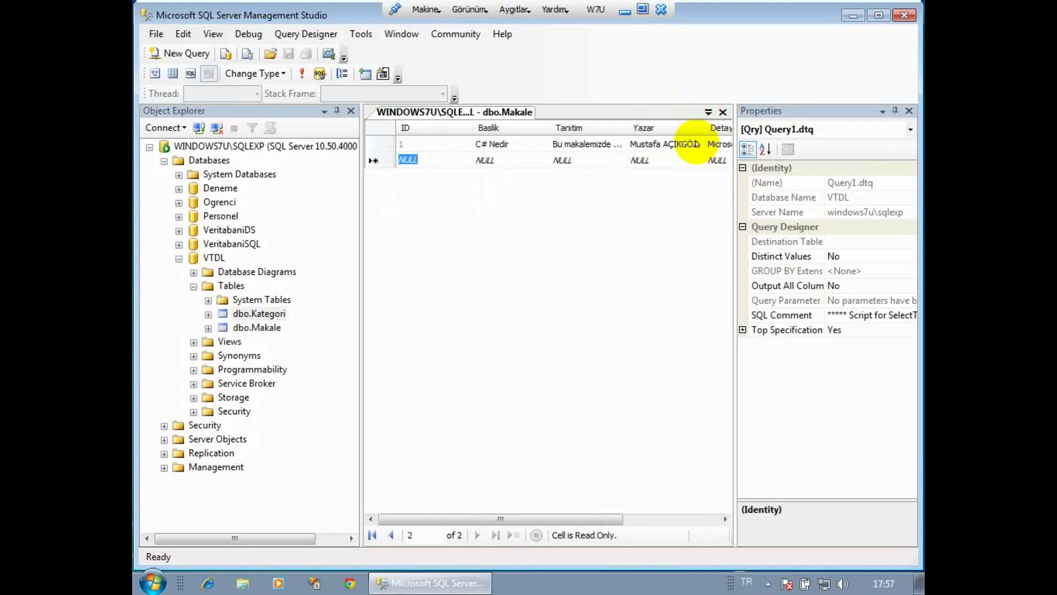
{"action": "key", "text": "Tab"}
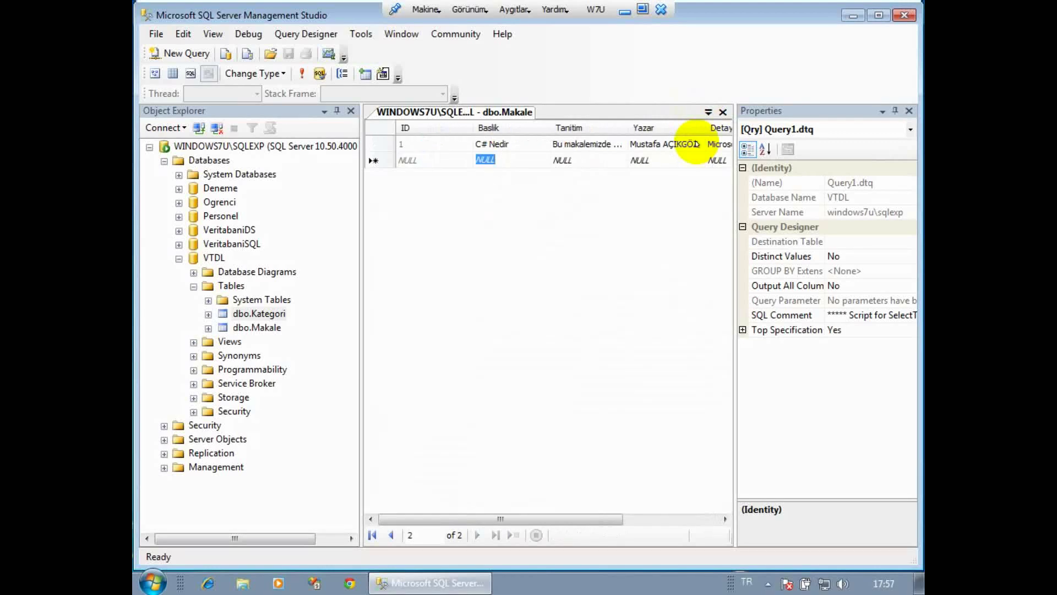
{"action": "type", "text": "A"}
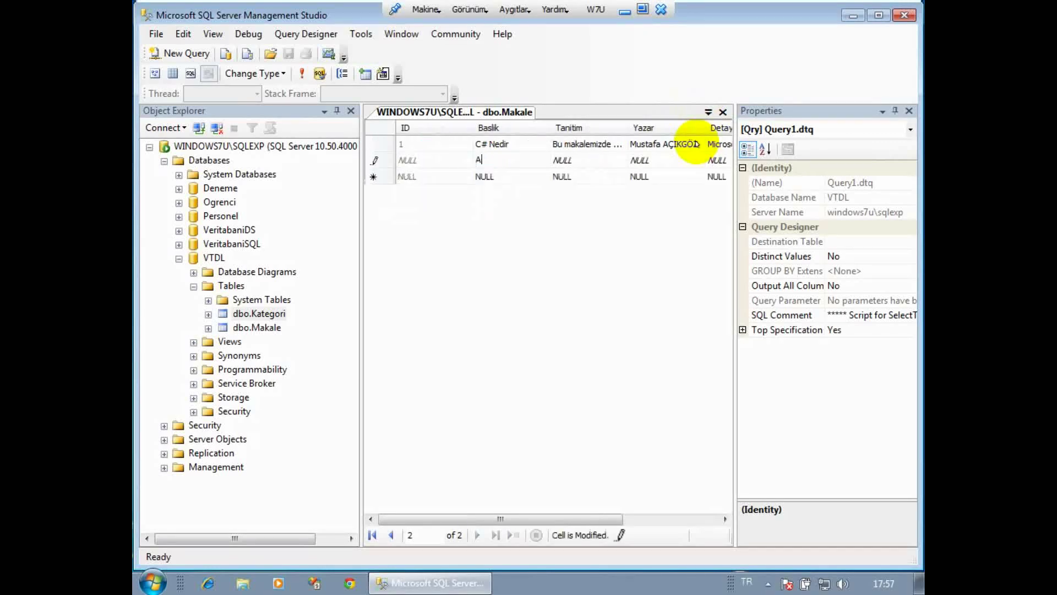
{"action": "type", "text": "SP.NET Nedir?"}
{"action": "key", "text": "Tab"}
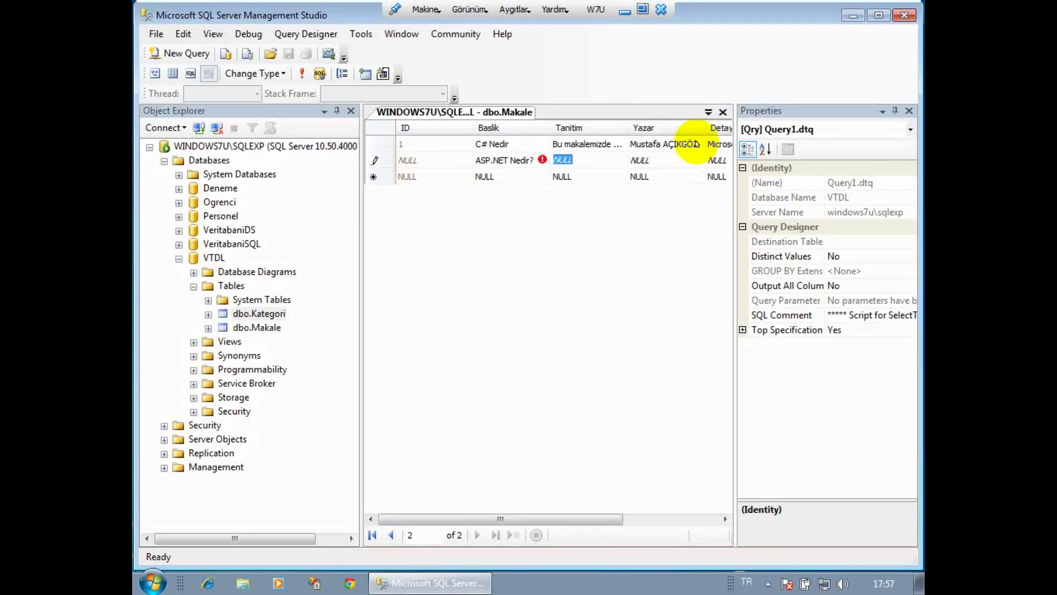
Give ASP.NET Nedir? its introduction, the author's name, detail 'Microsoft .NET Framework' and KayDurum aspnet.
{"action": "type", "text": "Bu "}
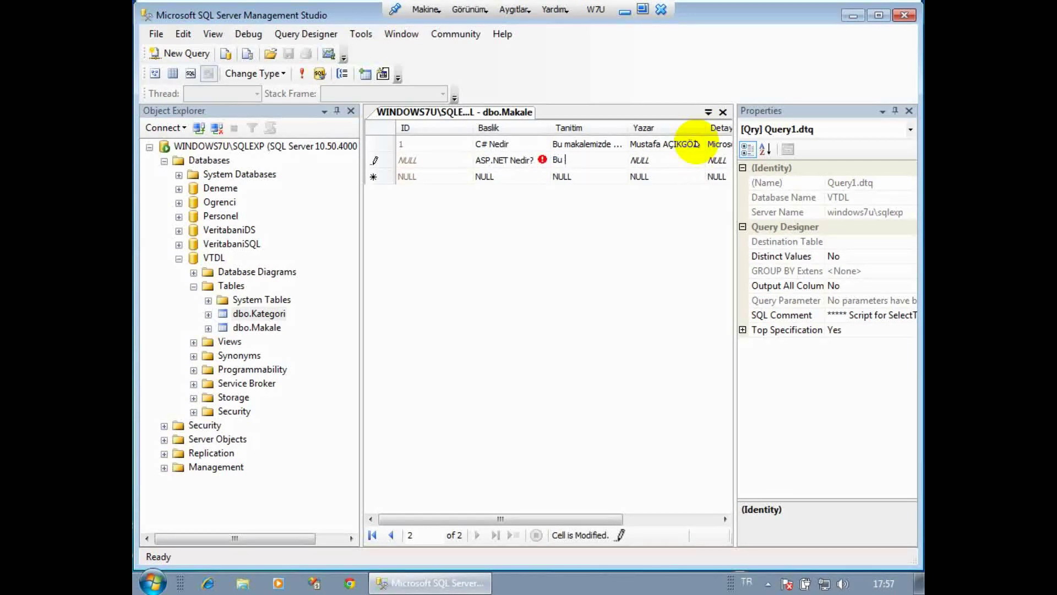
{"action": "type", "text": "makale"}
{"action": "type", "text": " haziran ay"}
{"action": "type", "text": "ında ta"}
{"action": "type", "text": "t"}
{"action": "type", "text": "ıtılacak"}
{"action": "key", "text": "Tab"}
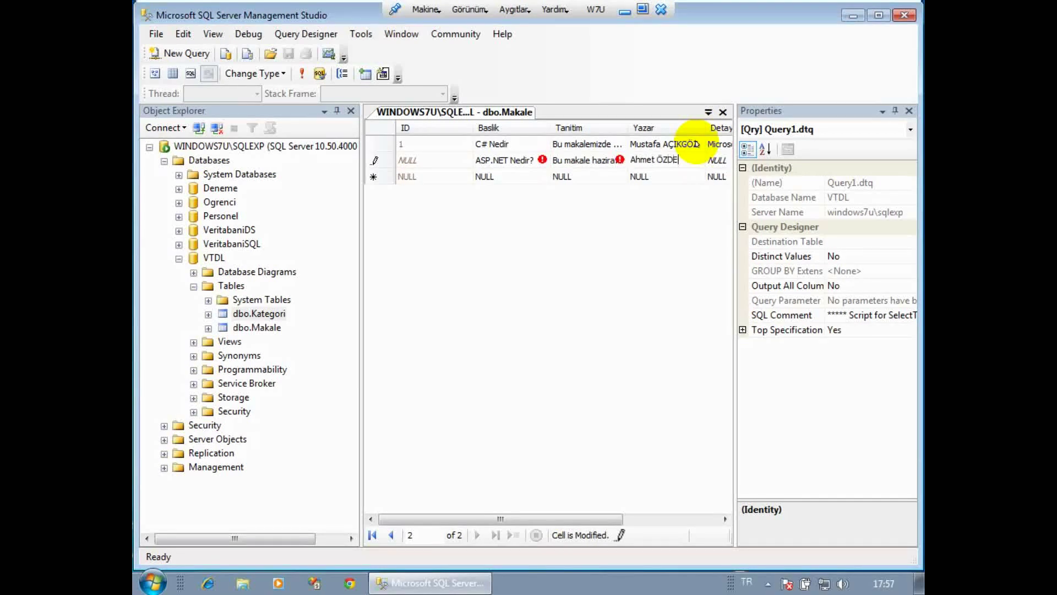
{"action": "key", "text": "Tab"}
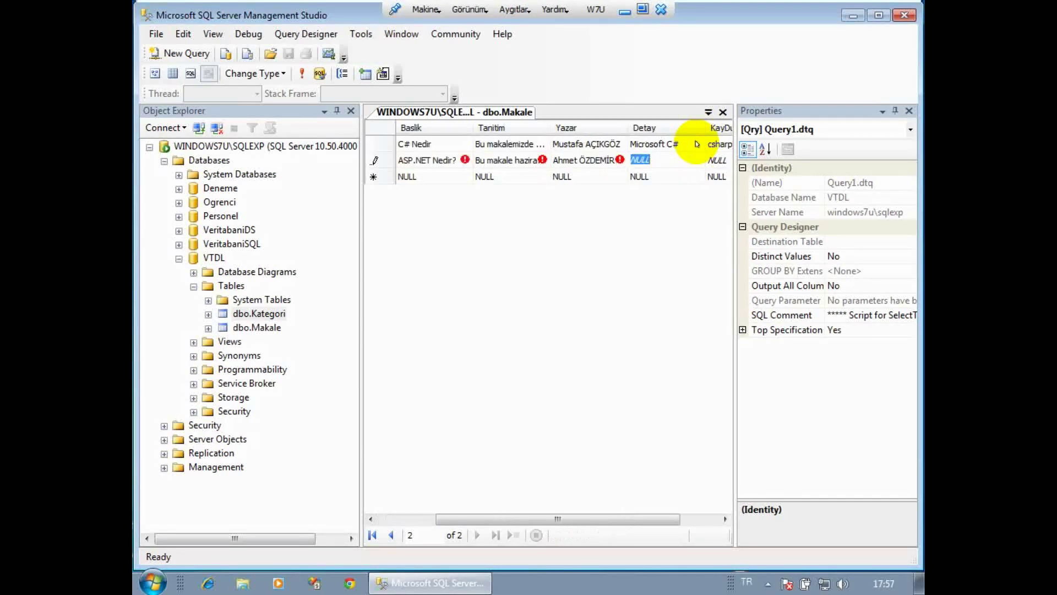
{"action": "type", "text": "Mic"}
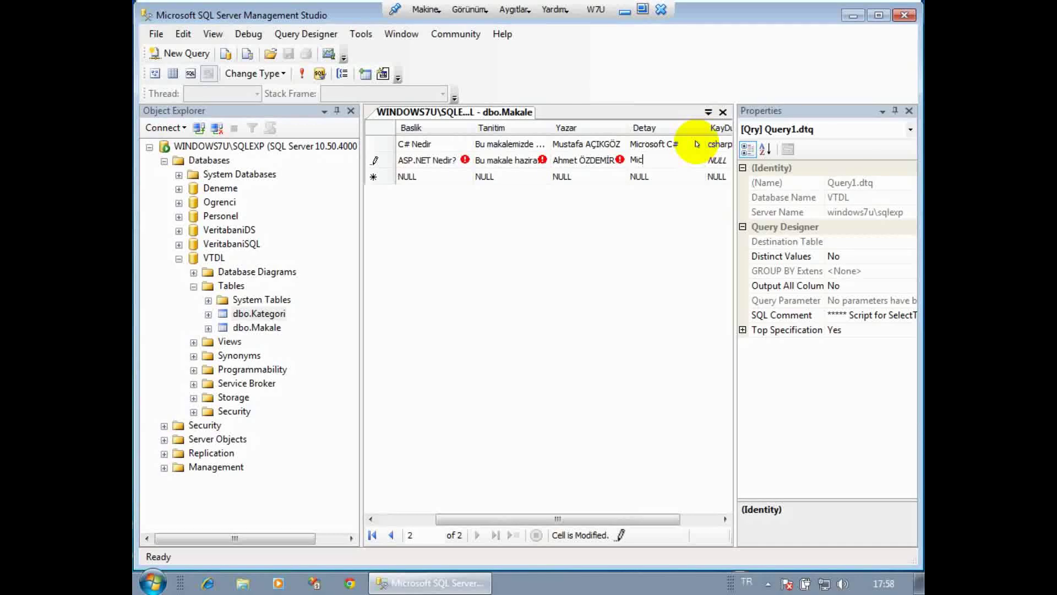
{"action": "type", "text": "rosoft"}
{"action": "type", "text": ".NET Framework"}
{"action": "key", "text": "Tab"}
{"action": "type", "text": "aspnet"}
{"action": "key", "text": "Tab"}
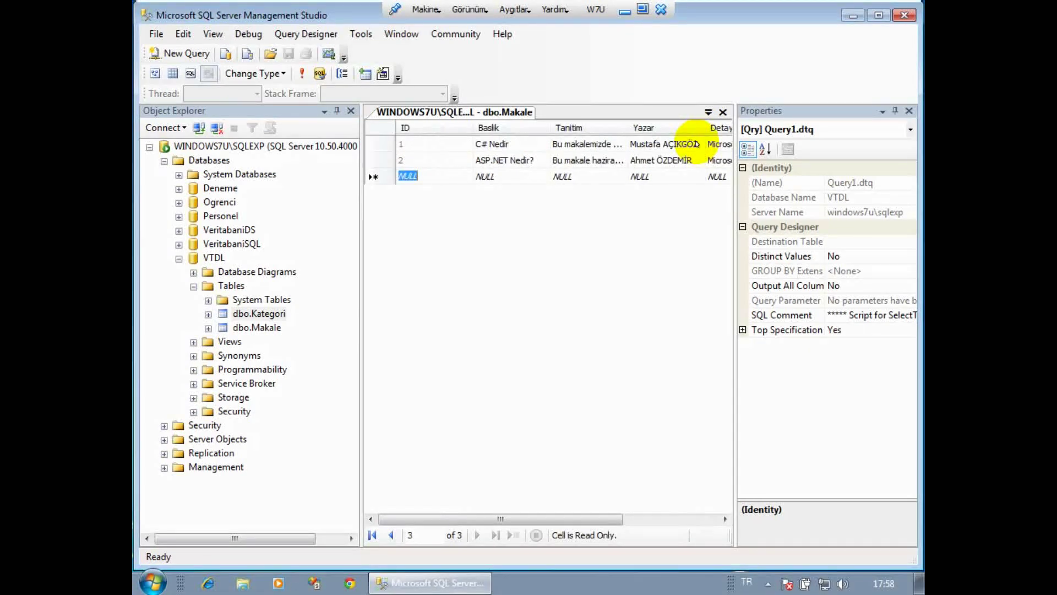
{"action": "left_click", "coordinate": [708, 111]}
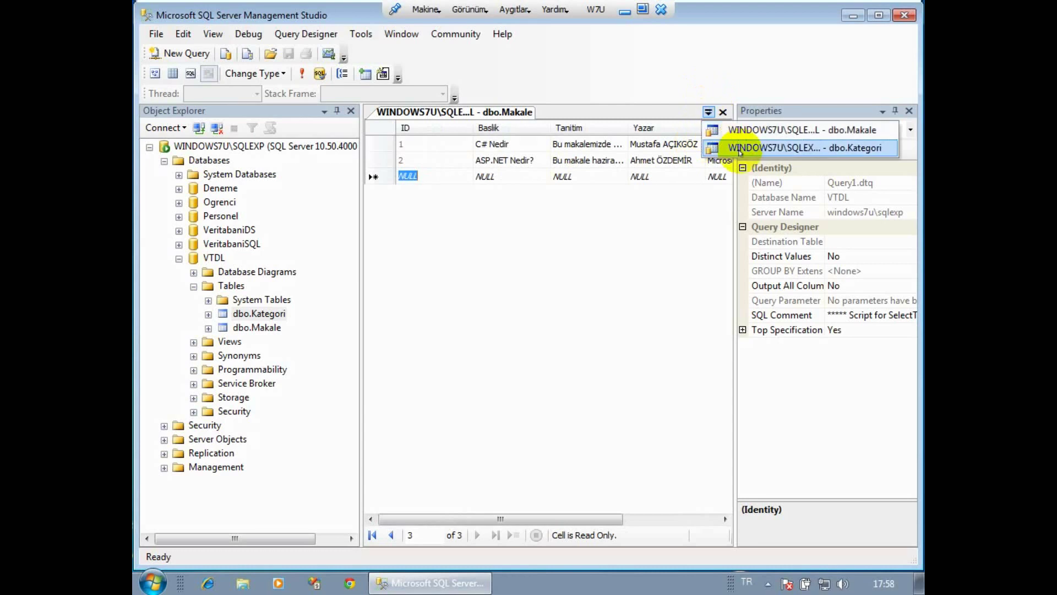
{"action": "left_click", "coordinate": [739, 149]}
{"action": "left_click", "coordinate": [565, 143]}
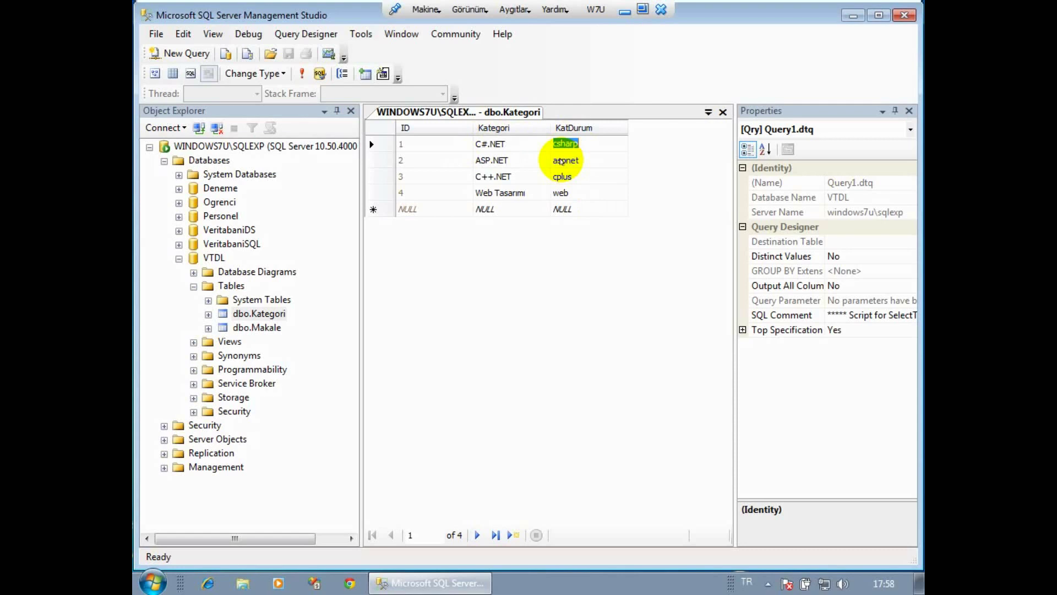
{"action": "left_click", "coordinate": [576, 192]}
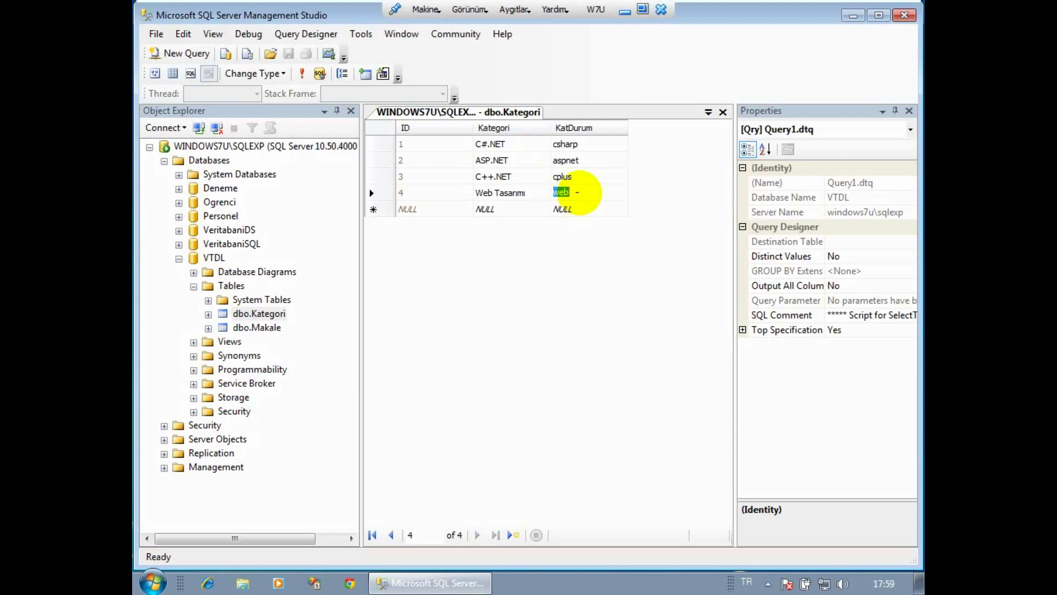
{"action": "left_click", "coordinate": [709, 112]}
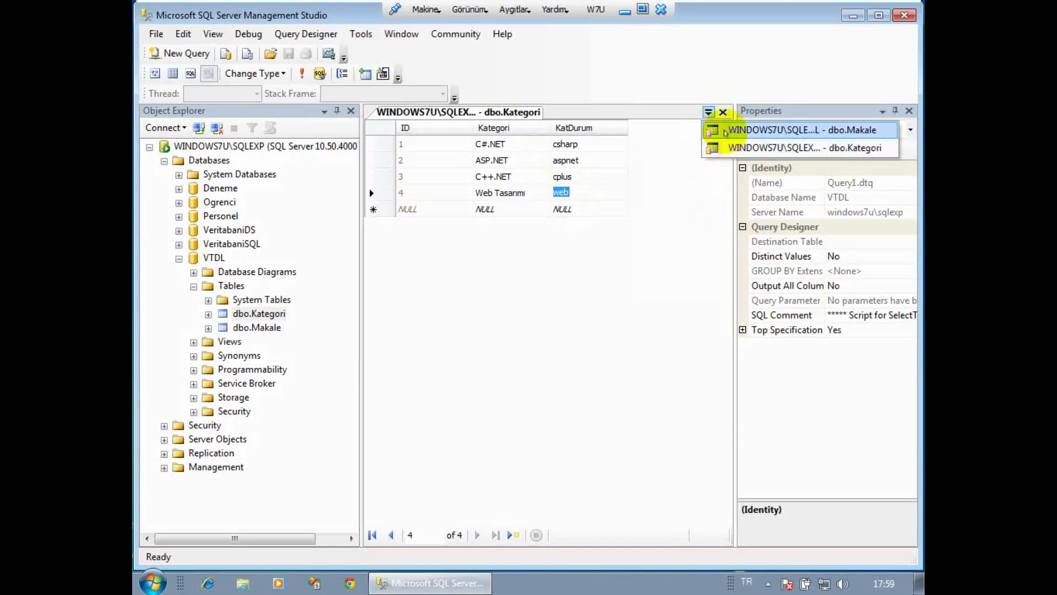
{"action": "left_click", "coordinate": [720, 129]}
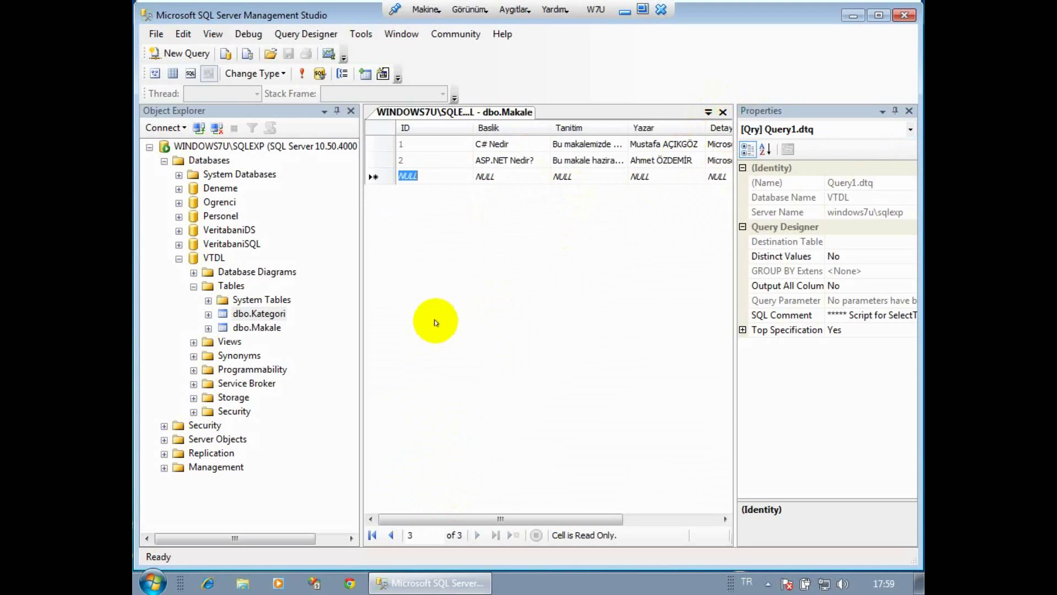
Start row 3 titled 'ASP.NET Ekranı' with its Web forms and Visual Studio description.
{"action": "key", "text": "Tab"}
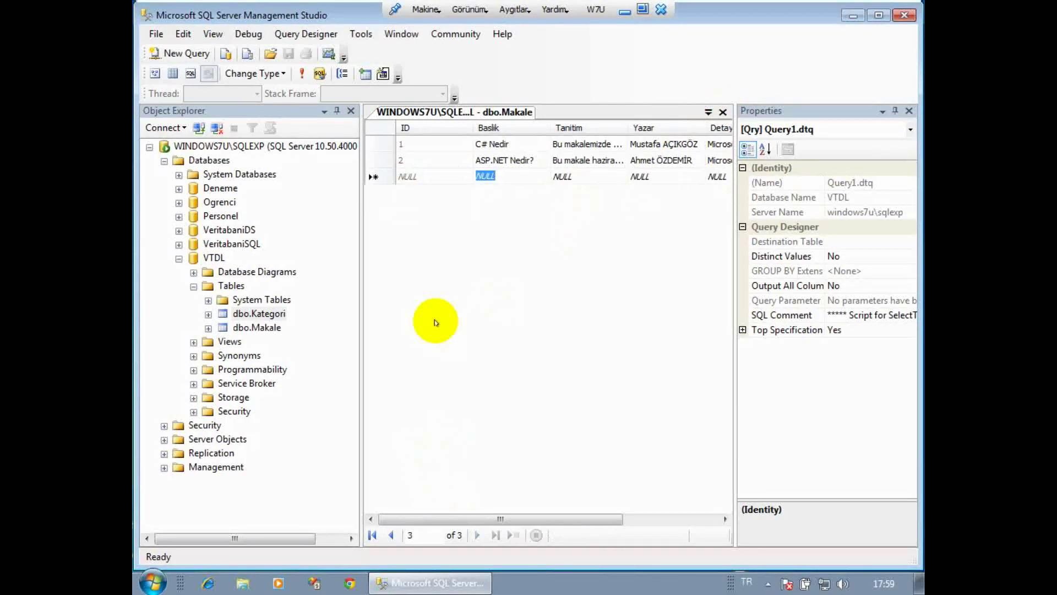
{"action": "type", "text": "A"}
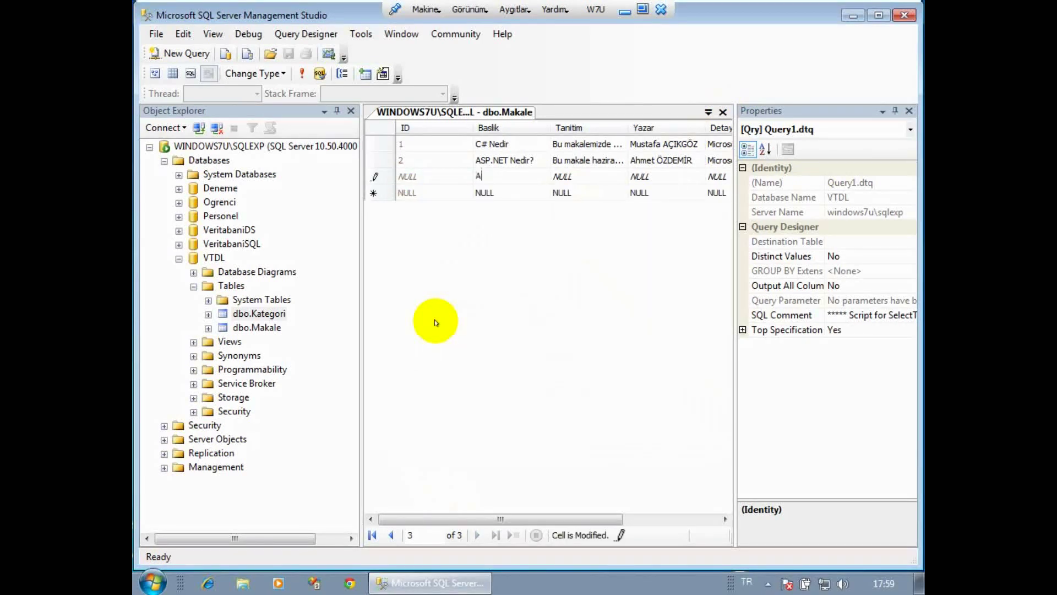
{"action": "type", "text": "SP.NET Ekranı"}
{"action": "key", "text": "Tab"}
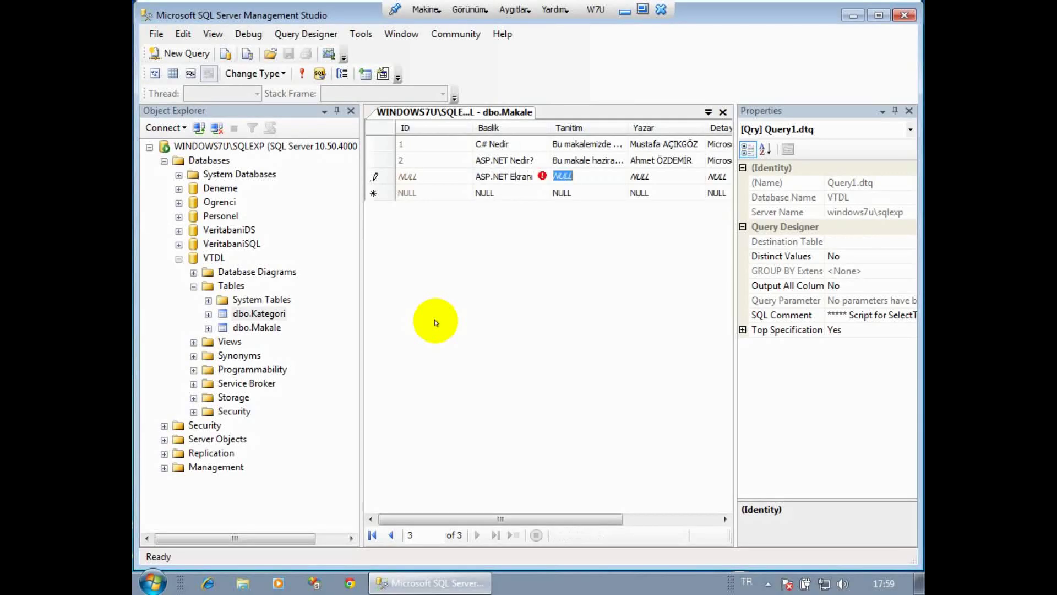
{"action": "type", "text": "Burada "}
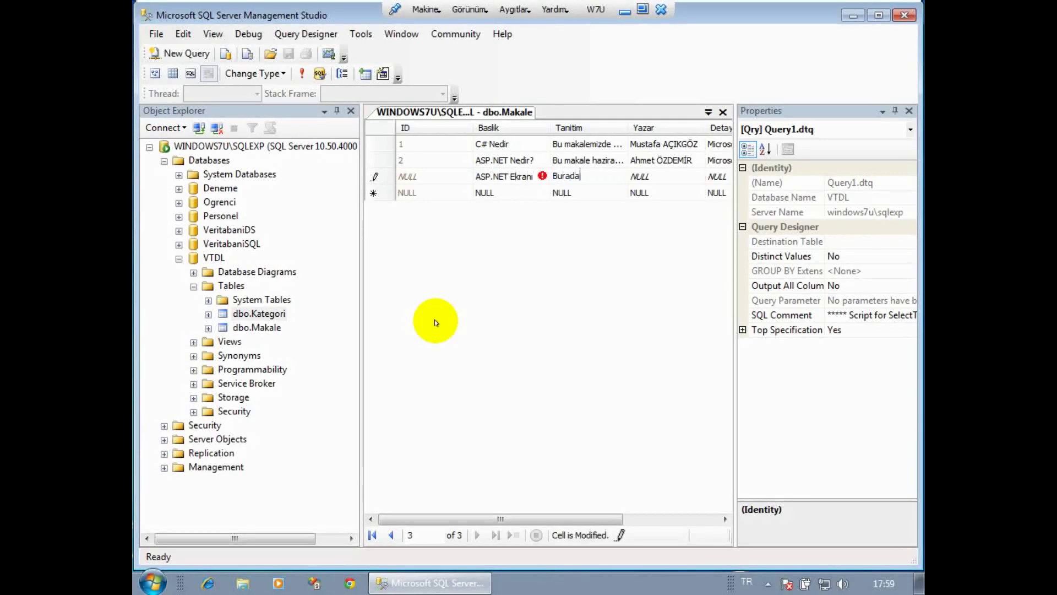
{"action": "type", "text": "ASP.NET Web formları ve VİSİAL"}
{"action": "key", "text": "BackSpace"}
{"action": "key", "text": "BackSpace"}
{"action": "key", "text": "BackSpace"}
{"action": "type", "text": "L STUDİO anlati"}
{"action": "key", "text": "Tab"}
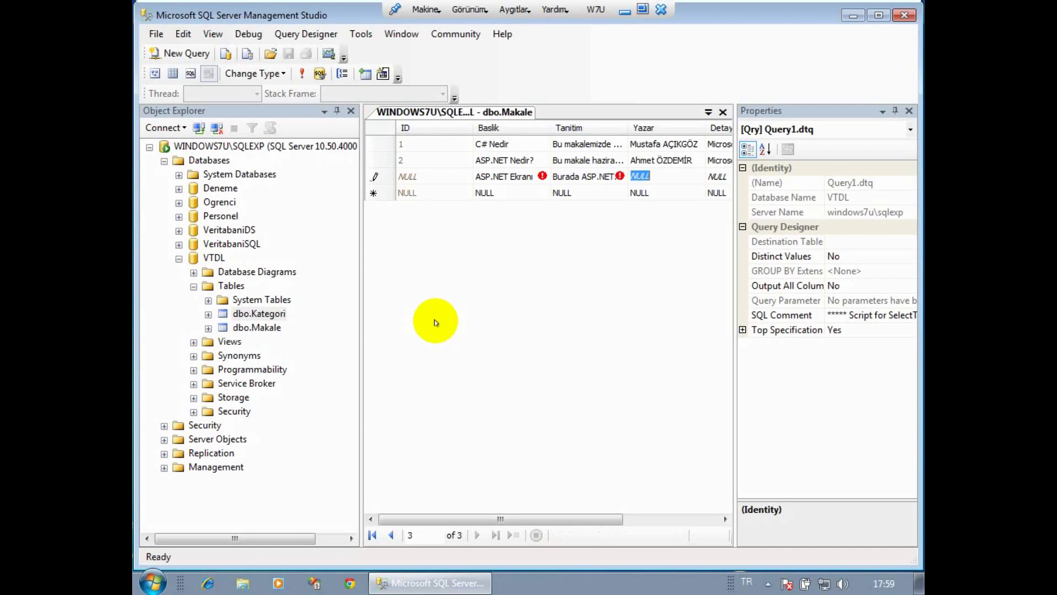
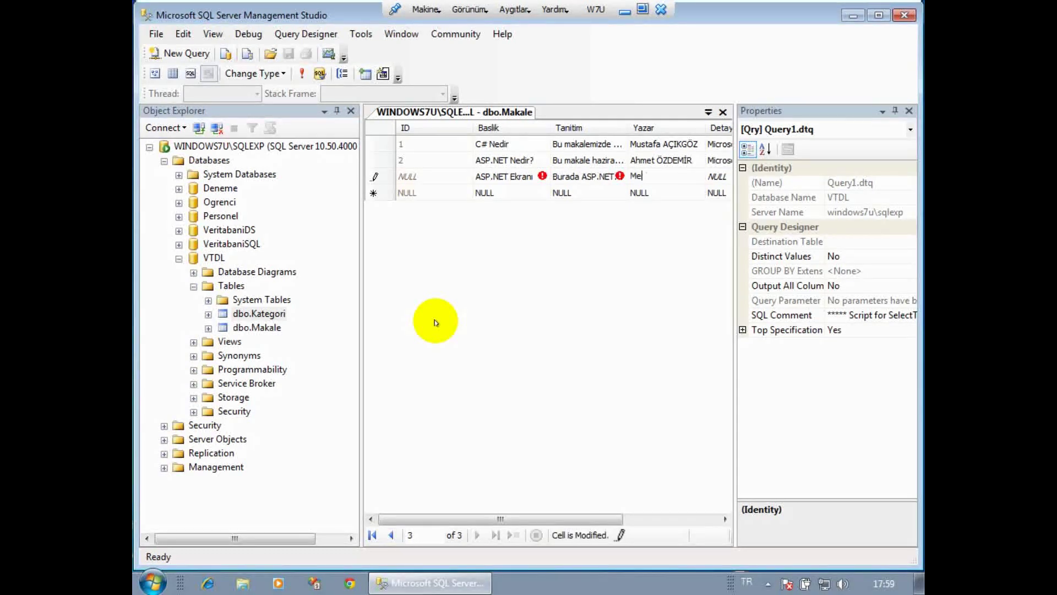
Enter the author's name, Detay 'Microsoftvisual Studio' and KayDurum 'asp', saving ASP.NET Ekranı.
{"action": "key", "text": "Tab"}
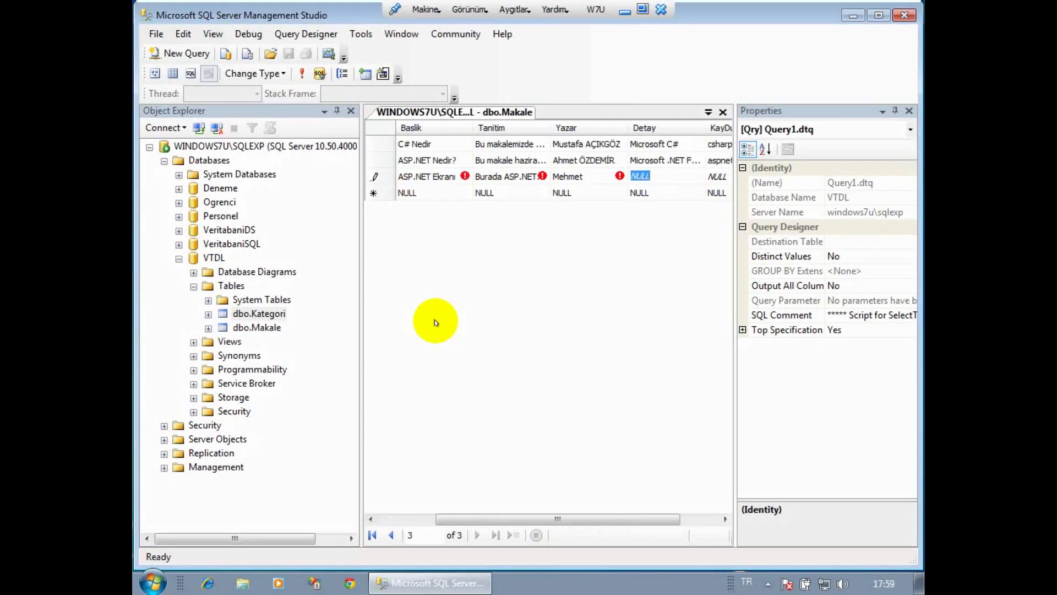
{"action": "left_click", "coordinate": [599, 172]}
{"action": "left_click", "coordinate": [597, 177]}
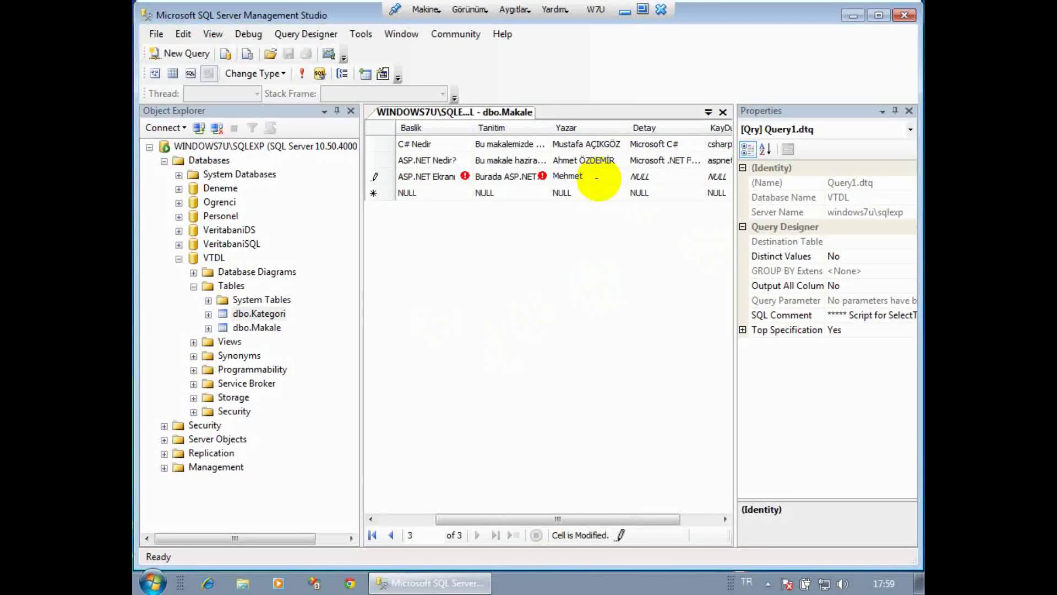
{"action": "key", "text": "Tab"}
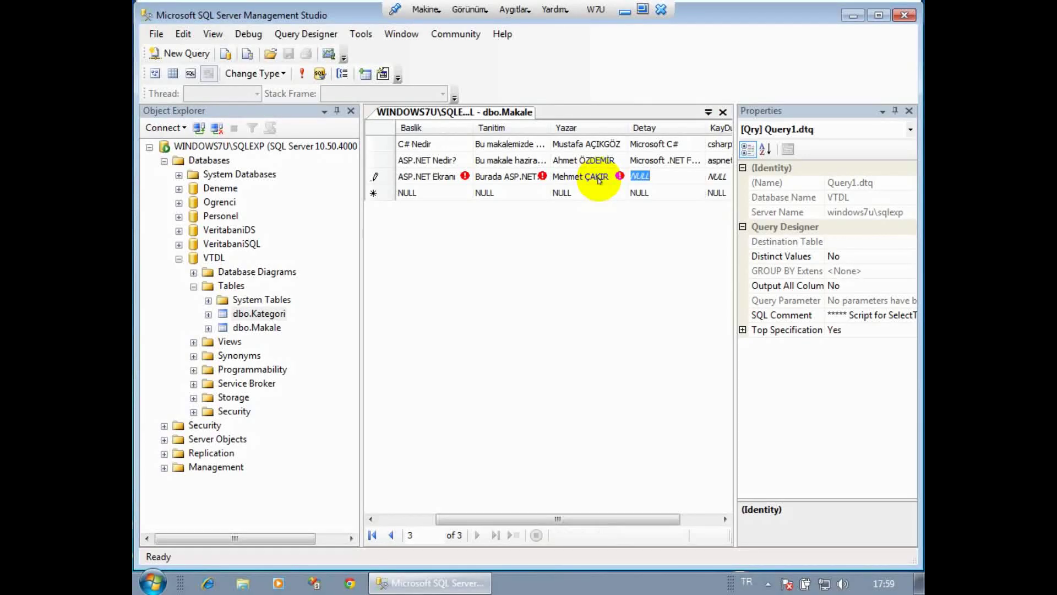
{"action": "type", "text": "Micro"}
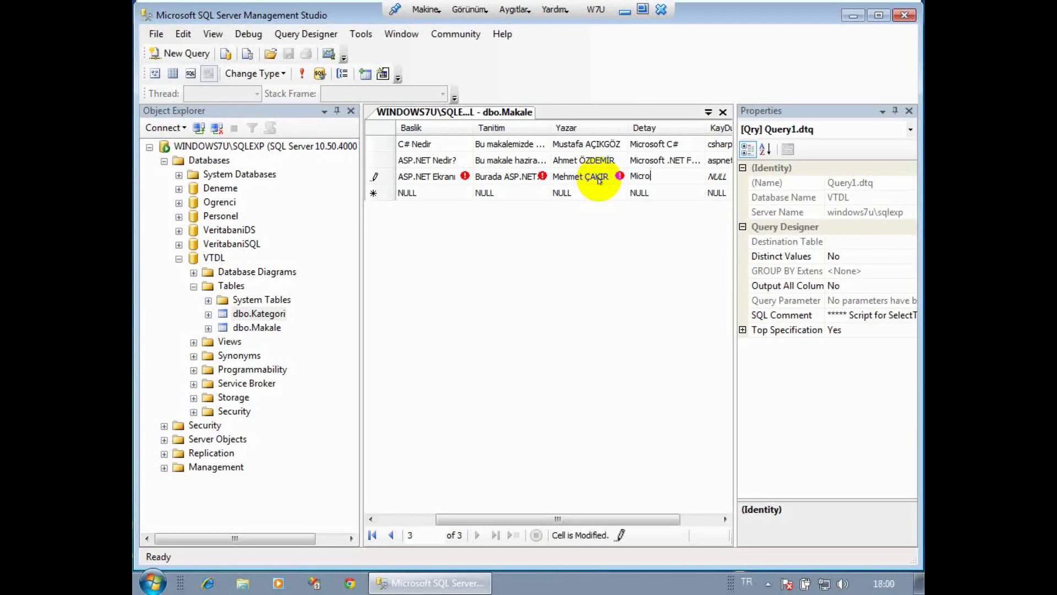
{"action": "type", "text": "softvisual Studio"}
{"action": "key", "text": "Tab"}
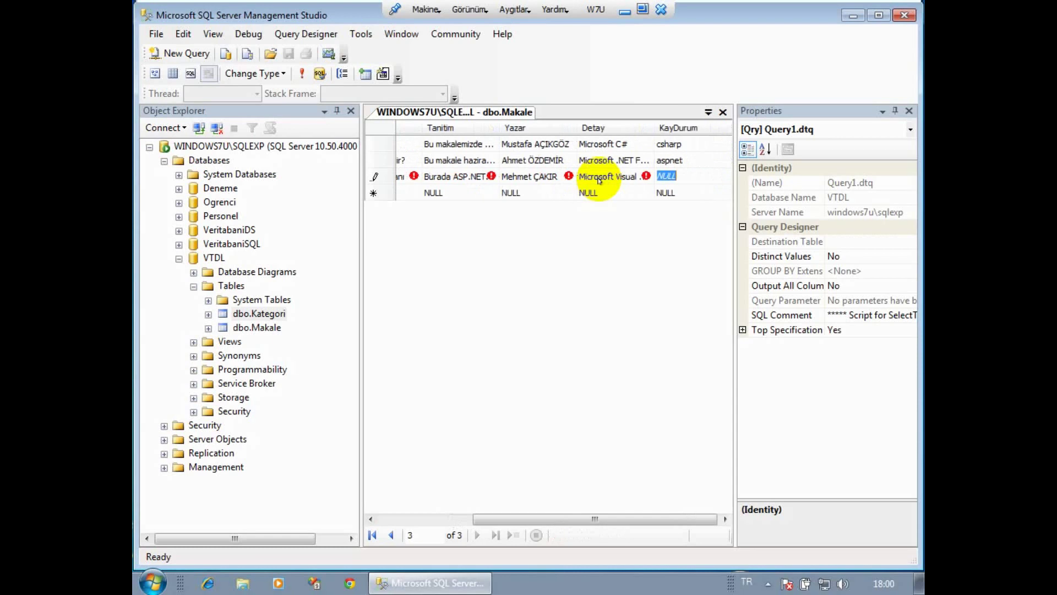
{"action": "type", "text": "asp"}
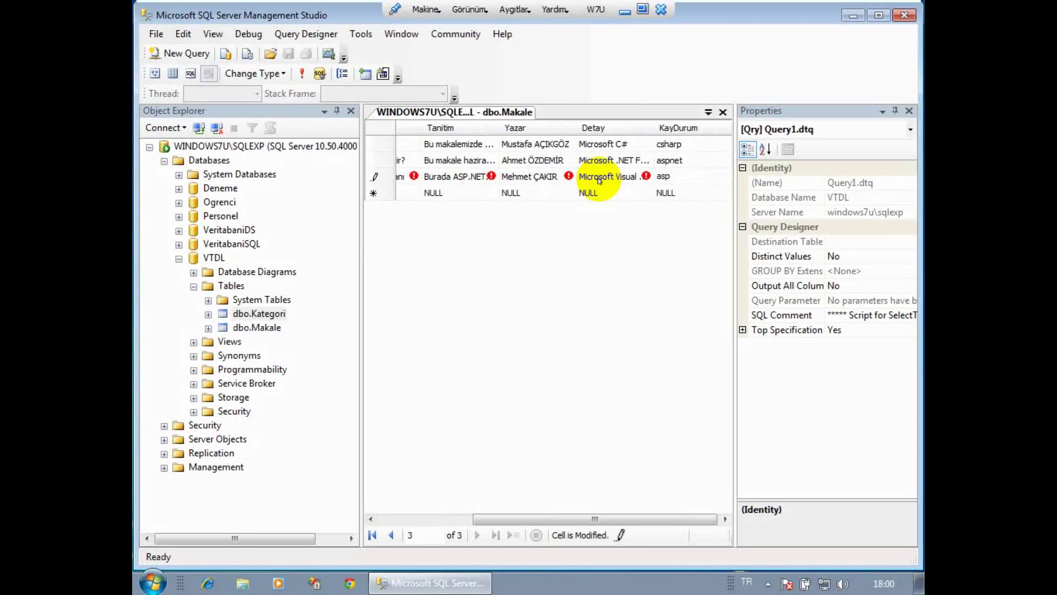
{"action": "key", "text": "Tab"}
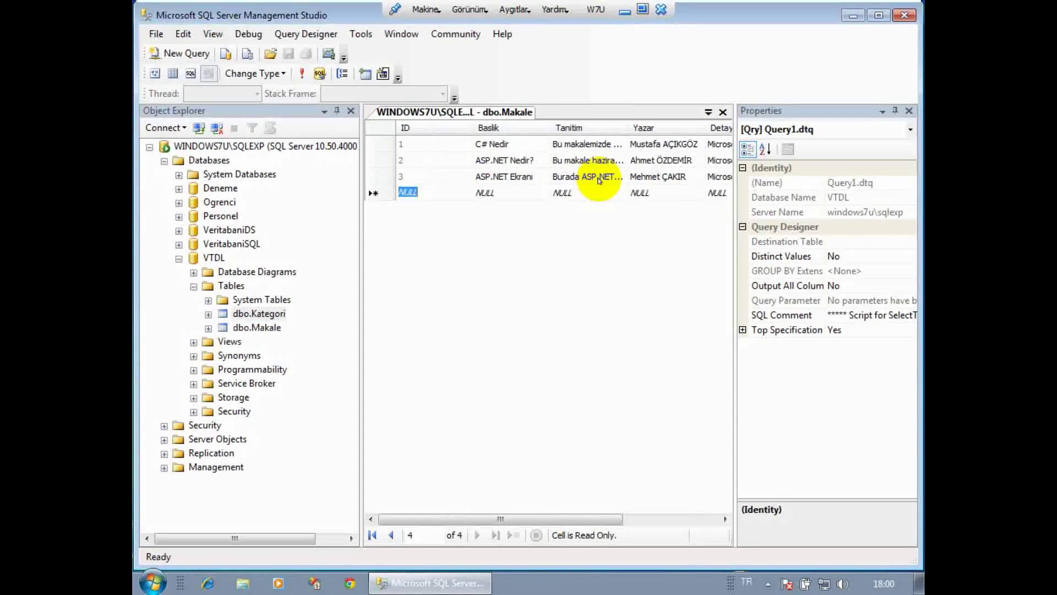
Start row 4 titled 'MVC Nedir' with description 'ASP ile MVC programlama anlatılıyor' and the author's name.
{"action": "key", "text": "Tab"}
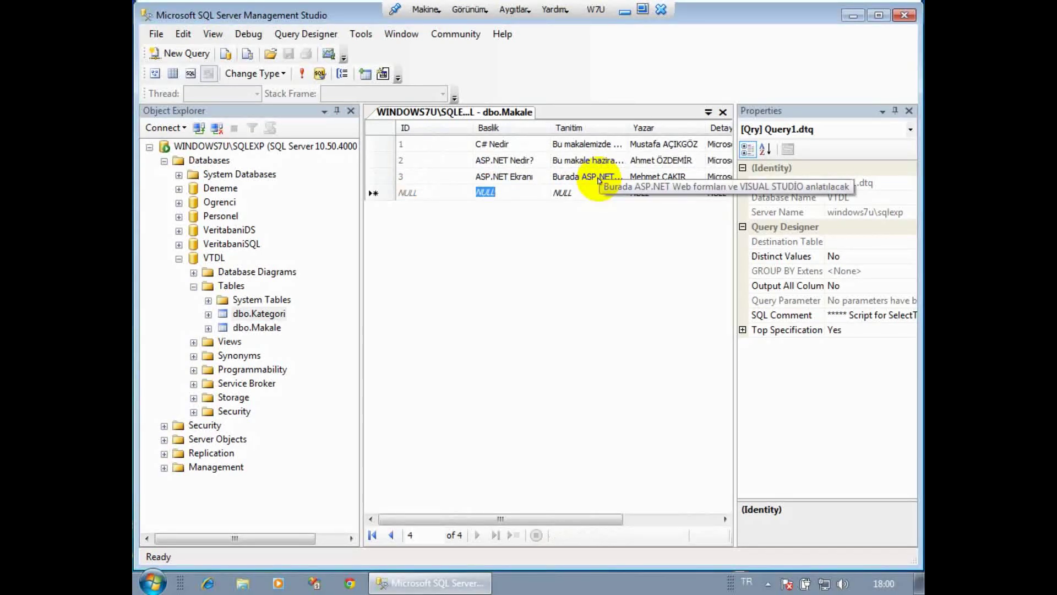
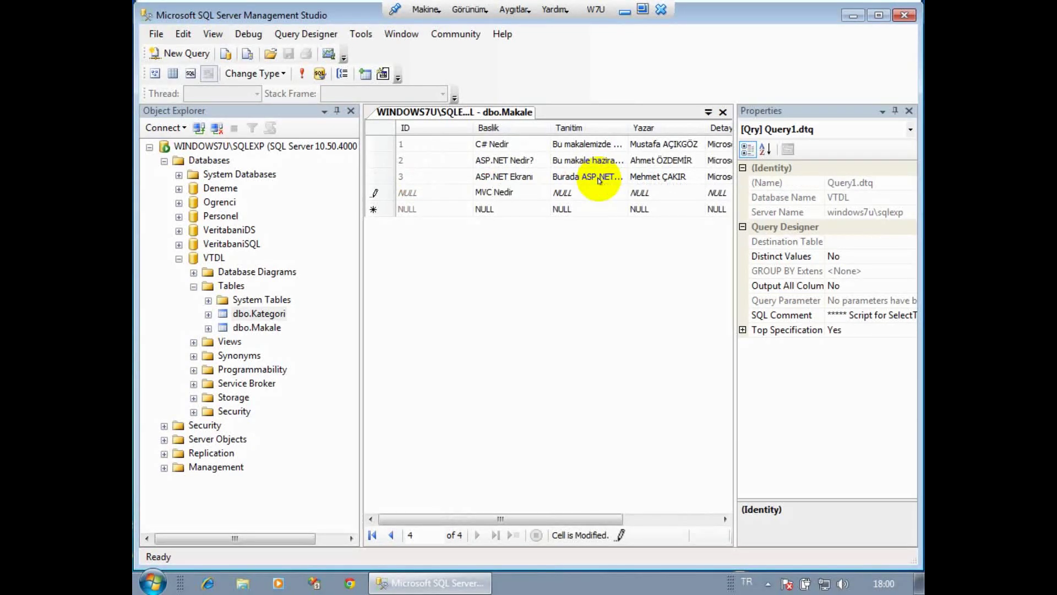
{"action": "key", "text": "Tab"}
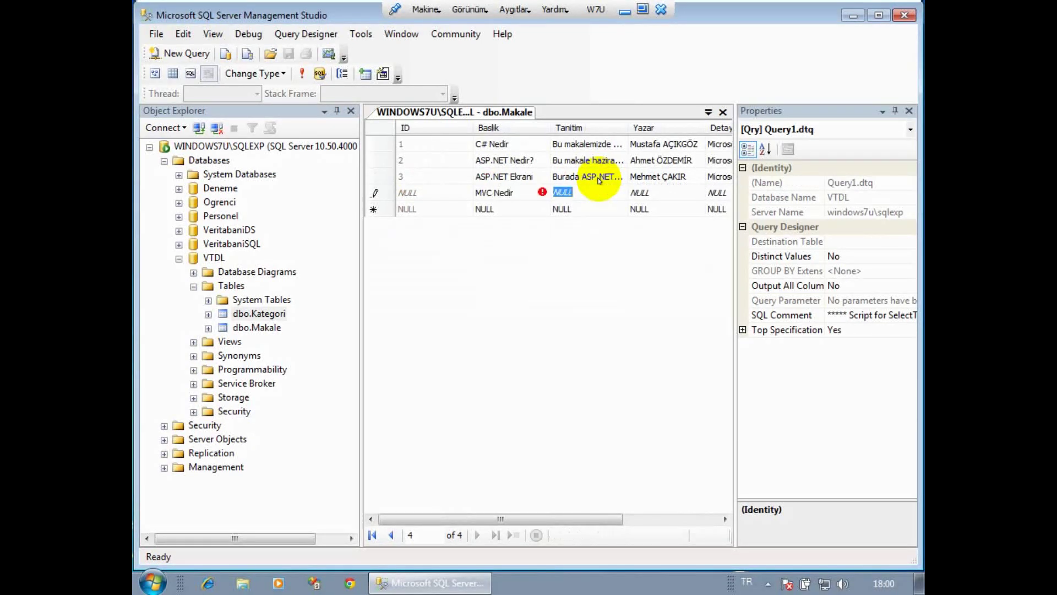
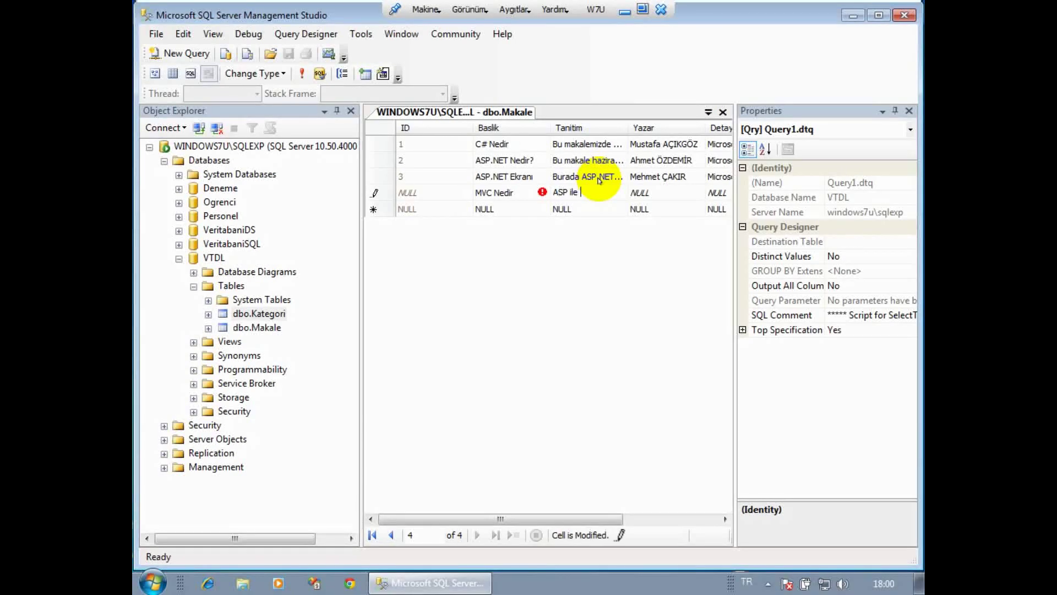
{"action": "key", "text": "Tab"}
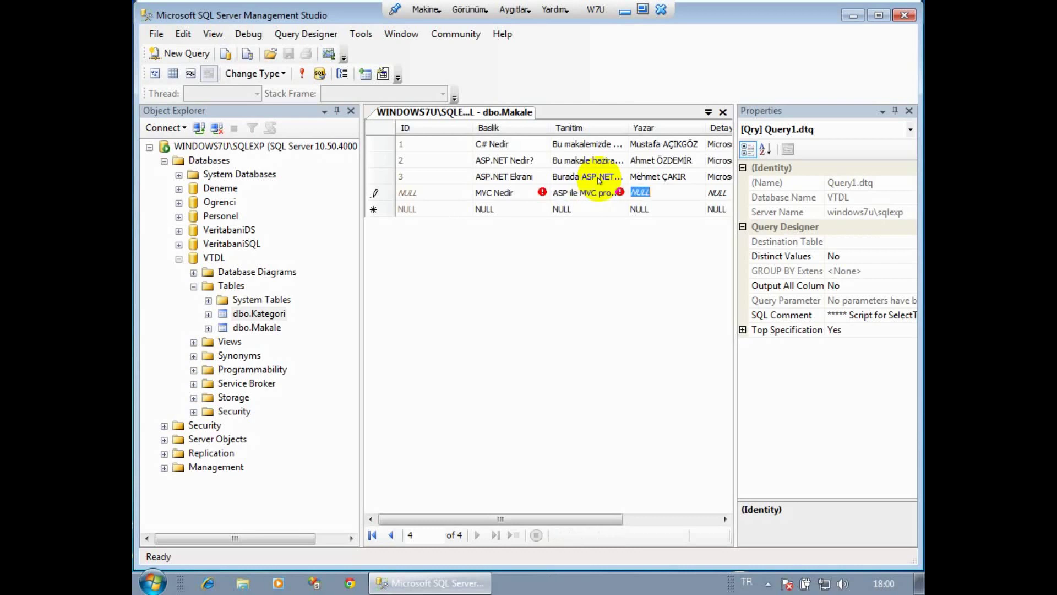
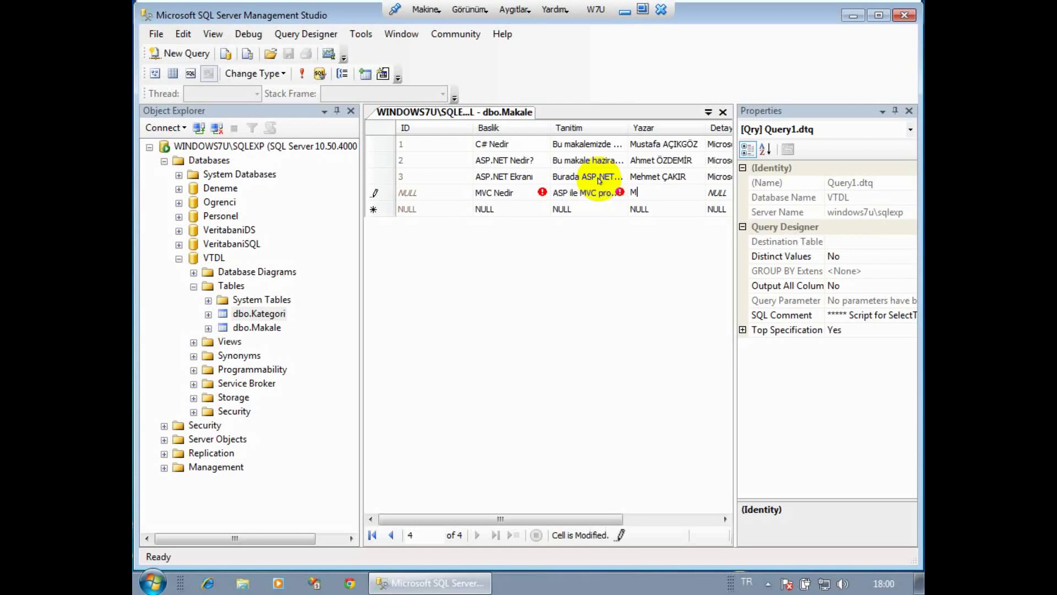
{"action": "key", "text": "BackSpace"}
{"action": "key", "text": "BackSpace"}
{"action": "key", "text": "BackSpace"}
{"action": "key", "text": "Tab"}
Give MVC Nedir Detay 'Microsoft MVC' and KayDurum 'aspnet', saving the row.
{"action": "type", "text": "Micro"}
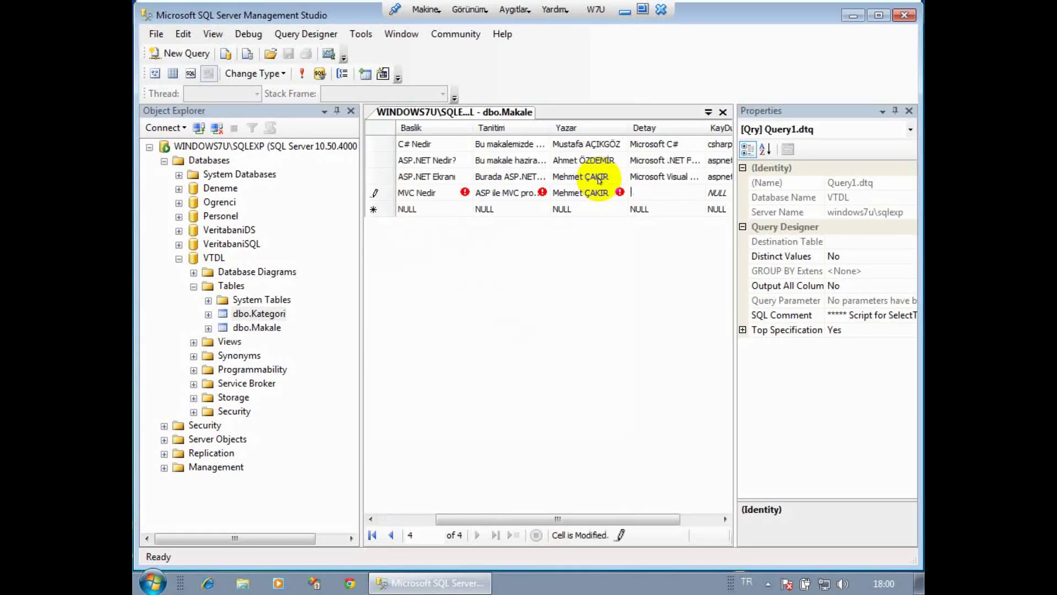
{"action": "type", "text": "soft me"}
{"action": "key", "text": "BackSpace"}
{"action": "key", "text": "BackSpace"}
{"action": "type", "text": "MVC"}
{"action": "key", "text": "Tab"}
{"action": "type", "text": "aspnet"}
{"action": "key", "text": "Tab"}
{"action": "key", "text": "Tab"}
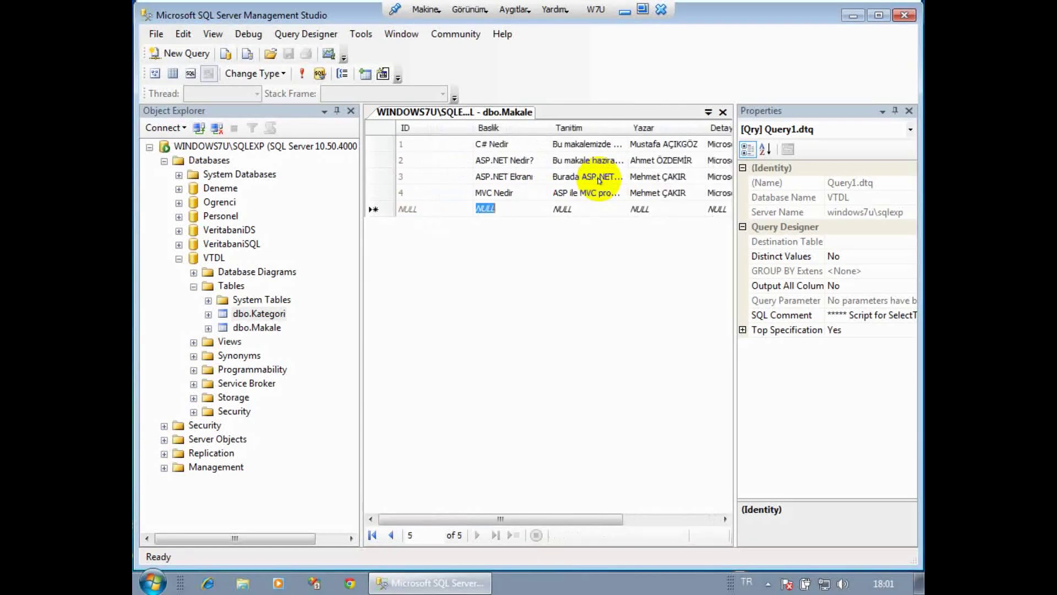
Title the new row 'HTML Nedir' with description 'HTML anlatılacak'.
{"action": "type", "text": "HTML Nedir"}
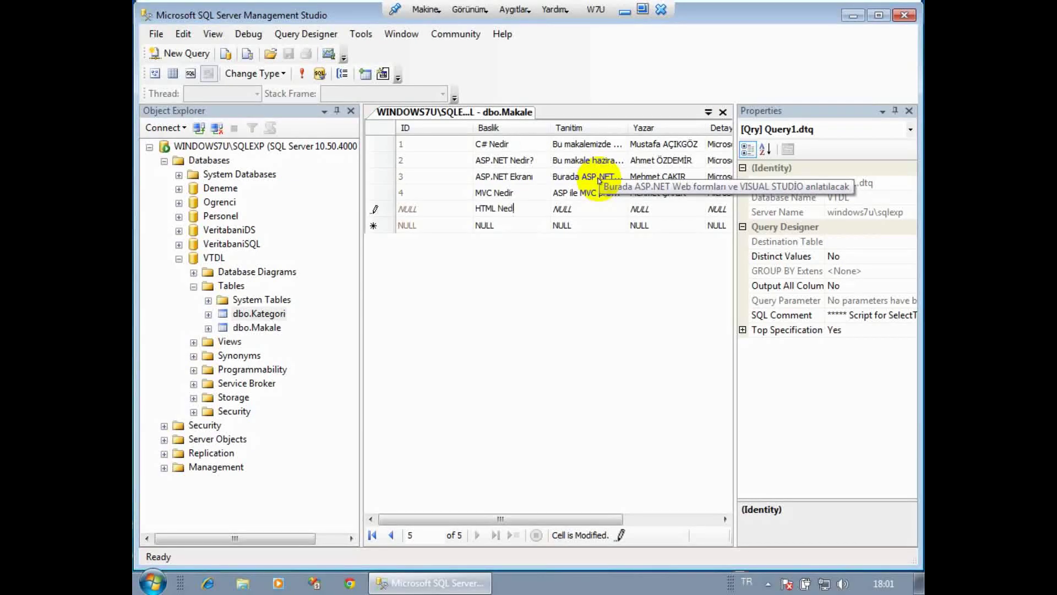
{"action": "key", "text": "Tab"}
{"action": "type", "text": "HTML"}
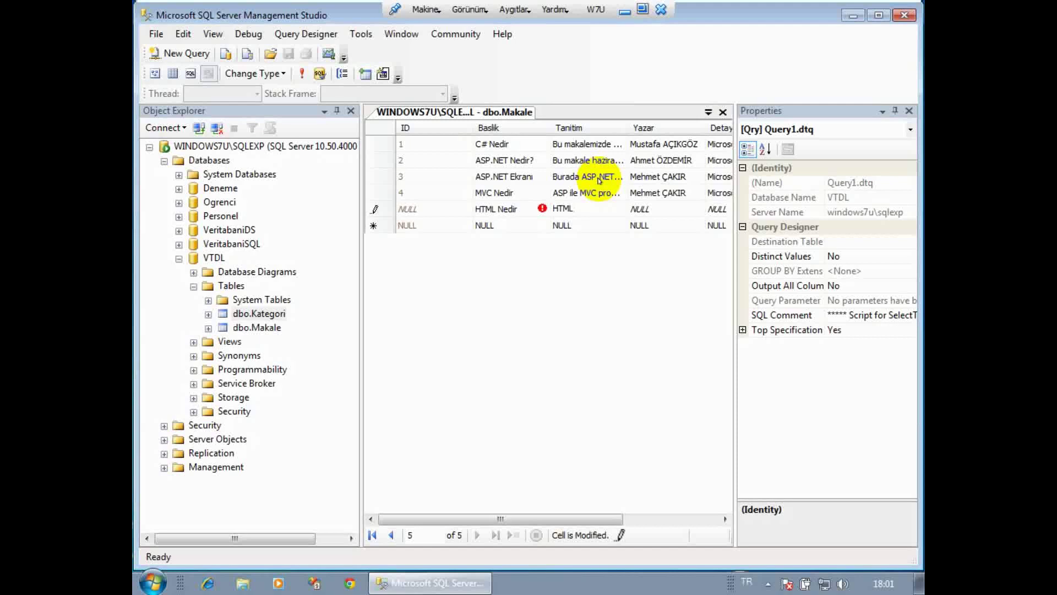
{"action": "type", "text": " anlatılacak"}
{"action": "key", "text": "Tab"}
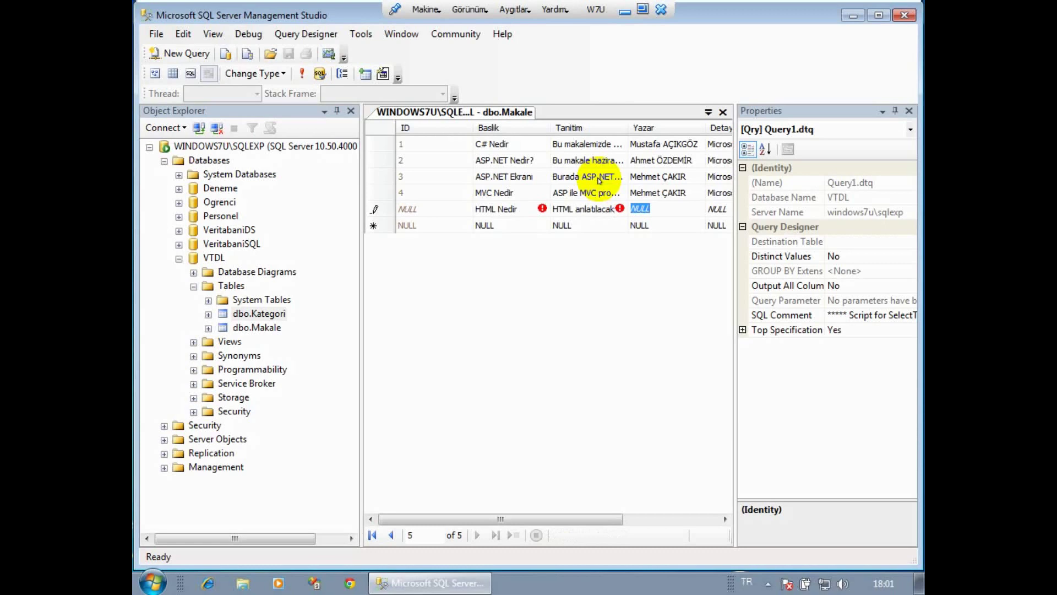
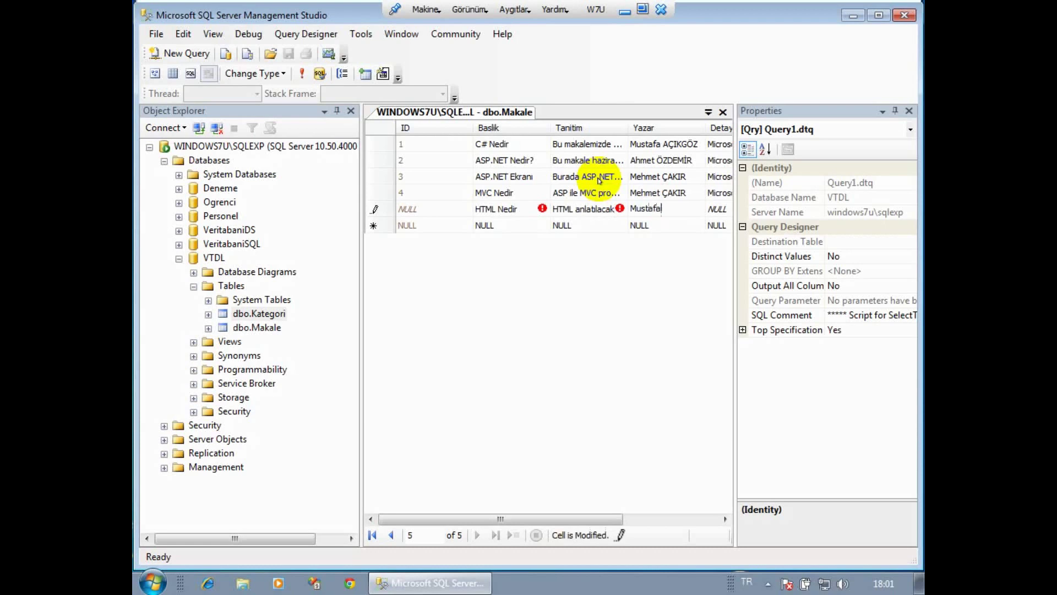
Enter the author's name, Detay 'KodLab' and KayDurum 'web', saving the row.
{"action": "key", "text": "Tab"}
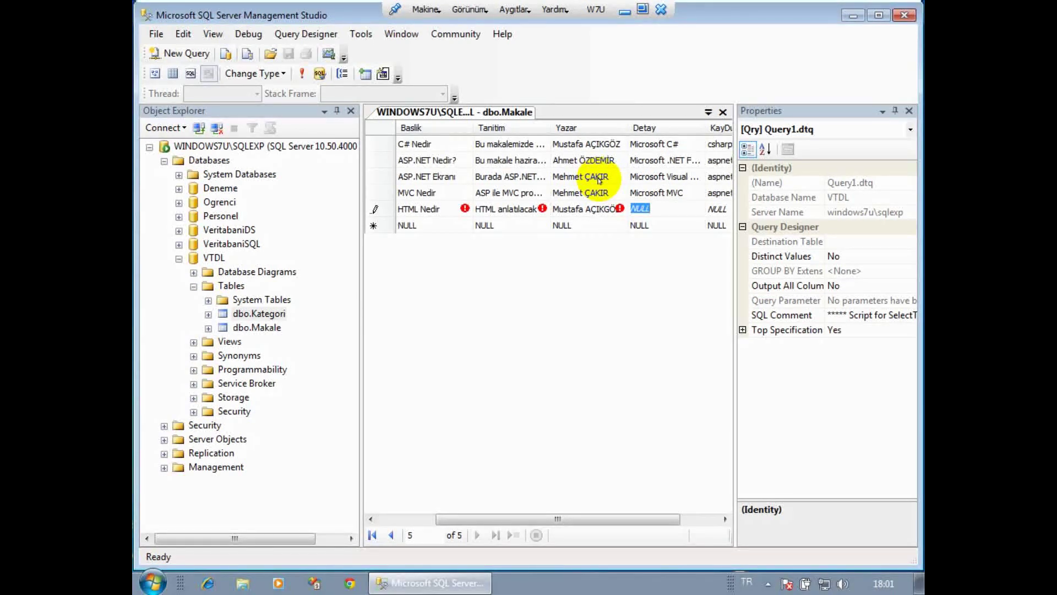
{"action": "type", "text": "KodLab"}
{"action": "key", "text": "Tab"}
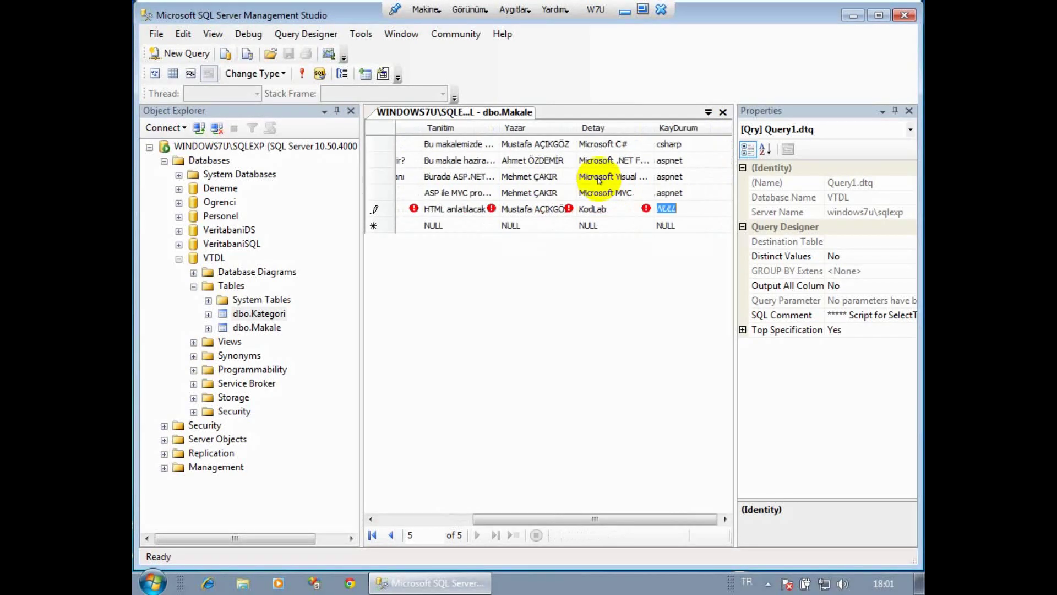
{"action": "type", "text": "web"}
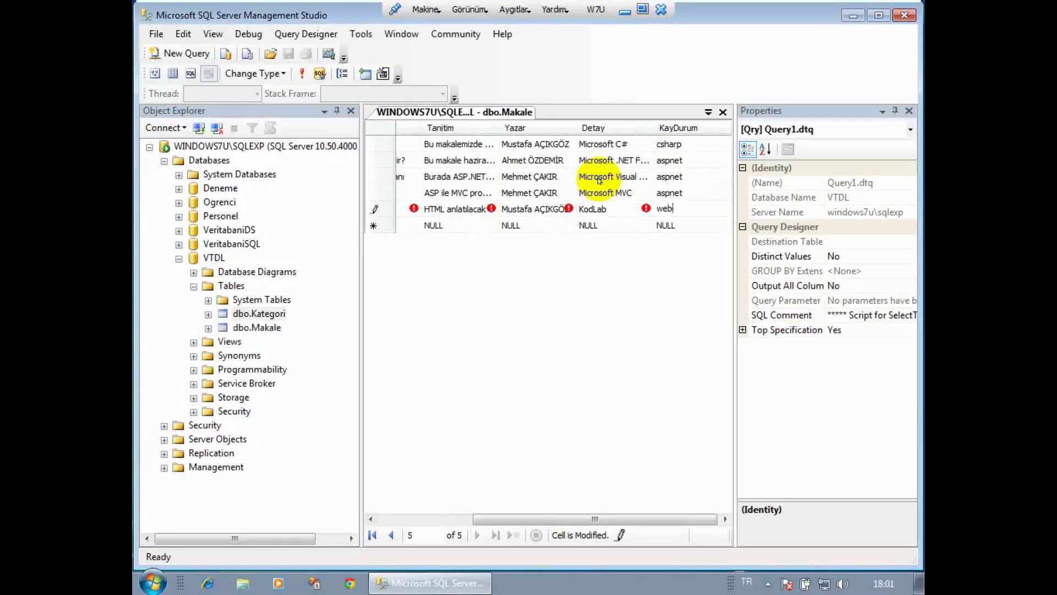
{"action": "key", "text": "Tab"}
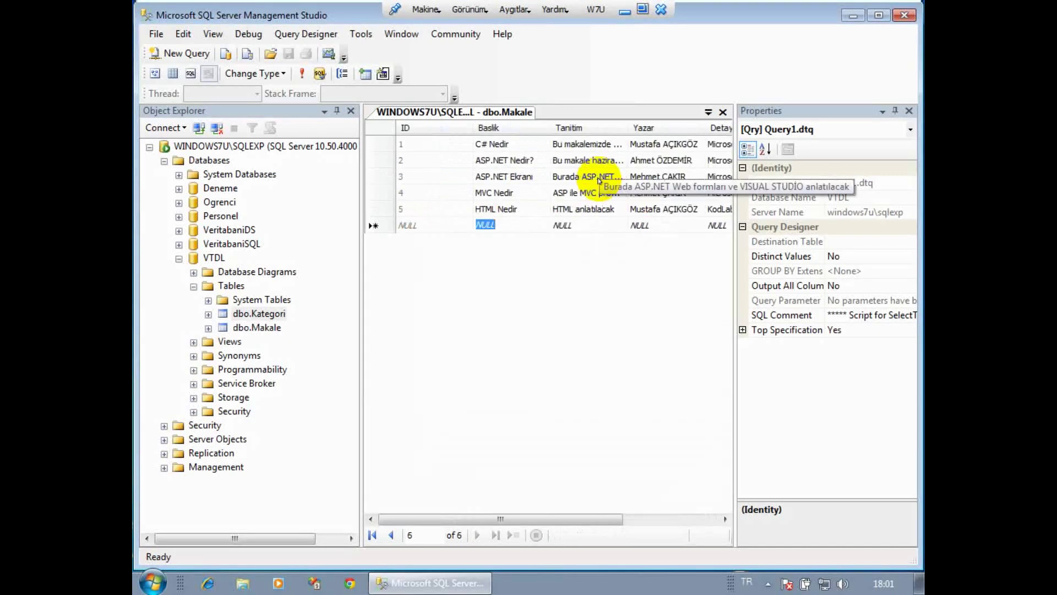
Enter the title 'CSS Nedir' and the Tanitim text 'CSS stil oluşturma teknikleri' in the new row.
{"action": "type", "text": "CSS"}
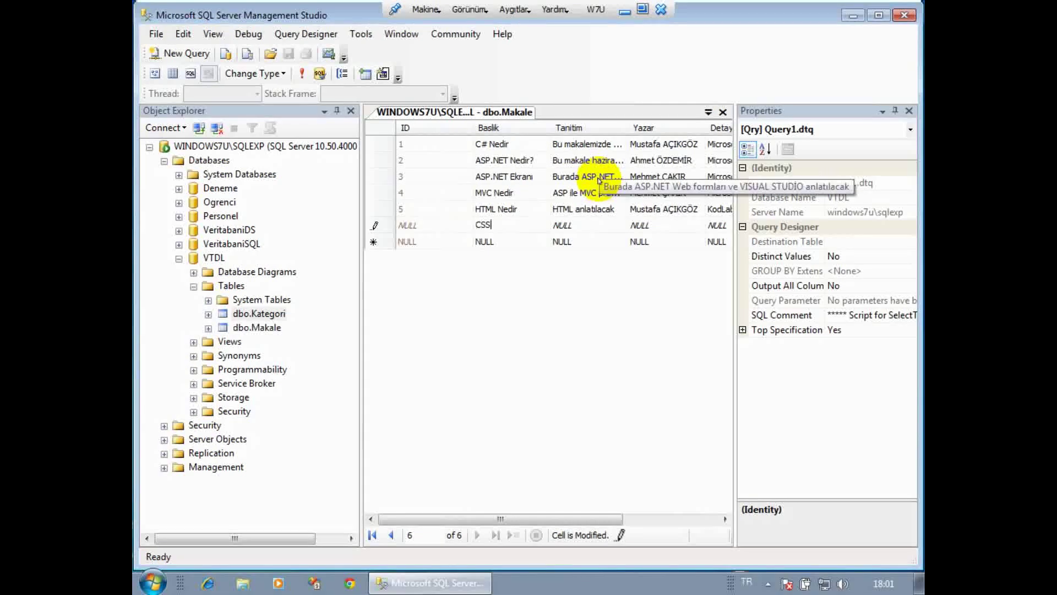
{"action": "type", "text": " Nedir"}
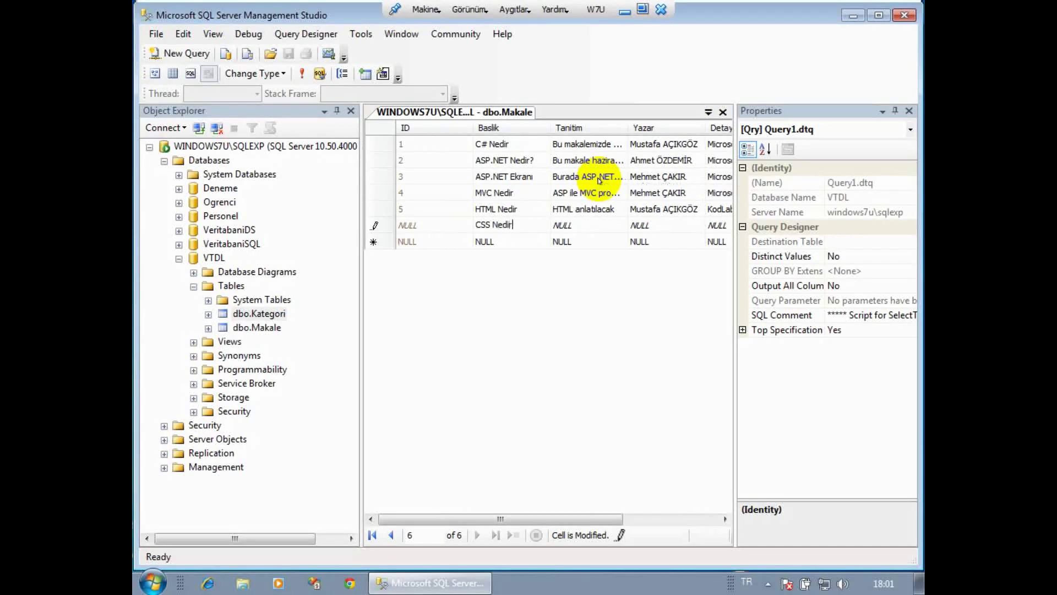
{"action": "key", "text": "Tab"}
{"action": "type", "text": "CSS"}
{"action": "key", "text": "Return"}
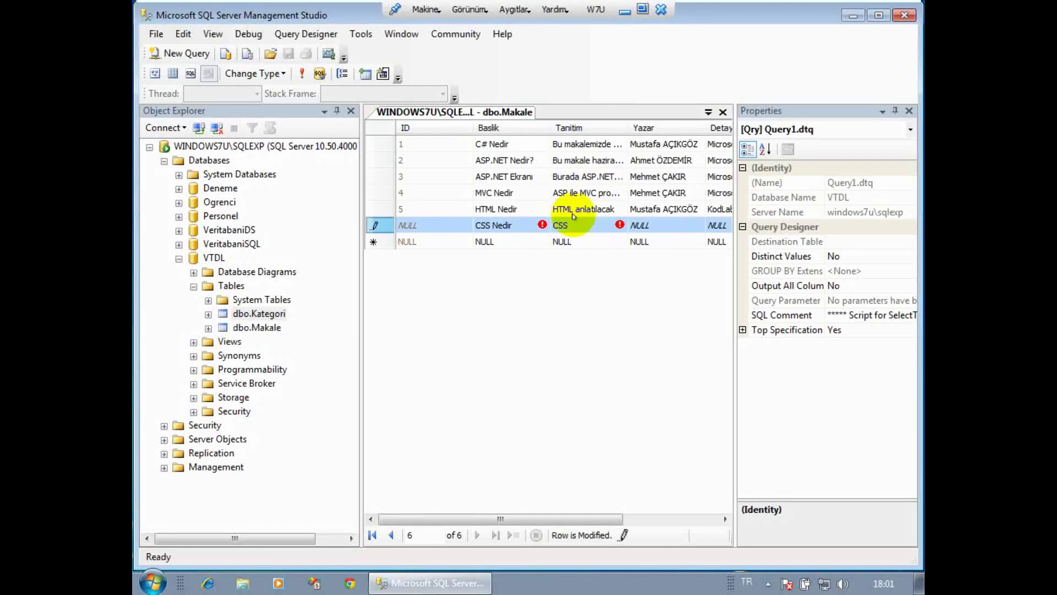
{"action": "left_click", "coordinate": [579, 227]}
{"action": "type", "text": "stil ol"}
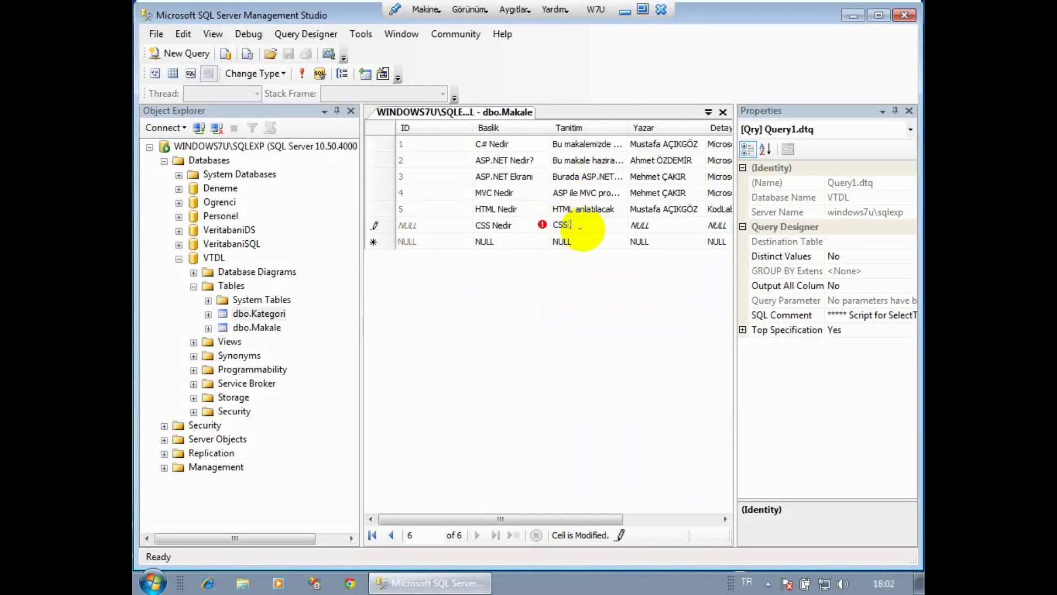
{"action": "type", "text": "uşturma teknikleri"}
Fill in the author's name, Detay 'ALFA Yayınları' and KayDurum 'web', then commit the row.
{"action": "key", "text": "Tab"}
{"action": "type", "text": "m"}
{"action": "key", "text": "BackSpace"}
{"action": "key", "text": "Tab"}
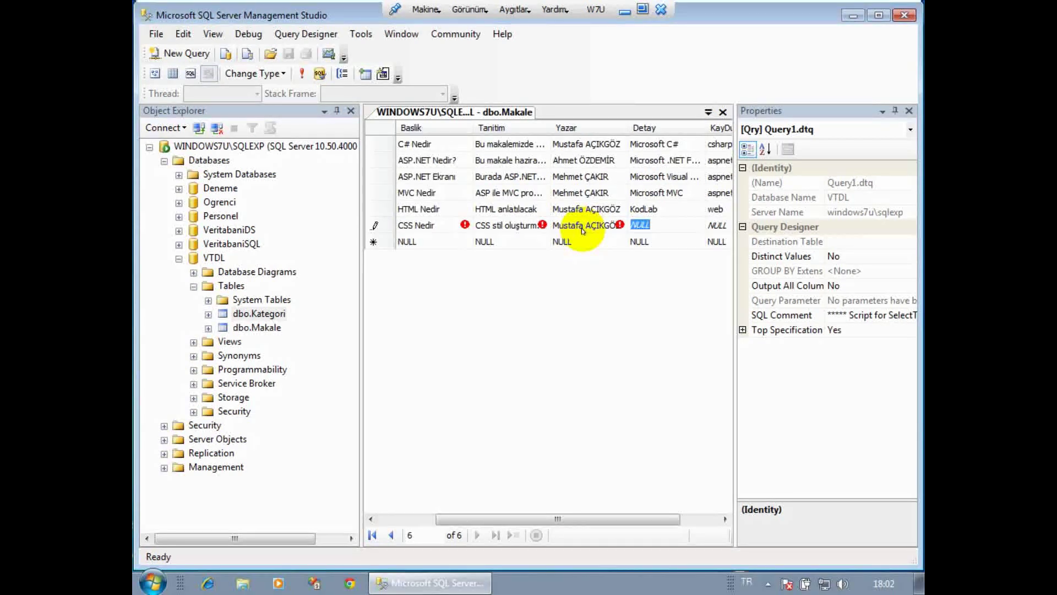
{"action": "type", "text": "A"}
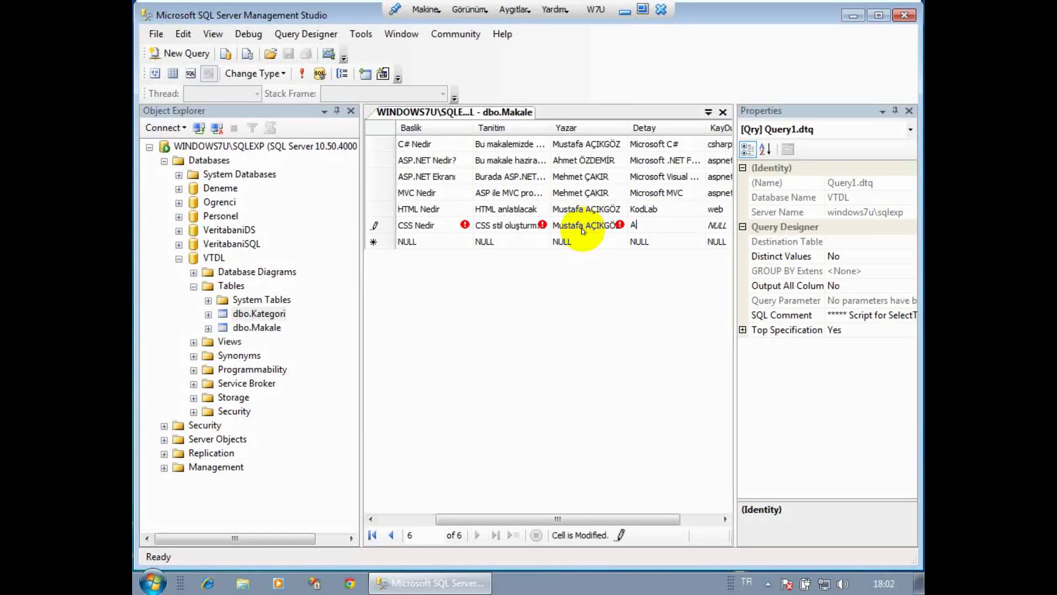
{"action": "type", "text": "LFA Yayınları"}
{"action": "key", "text": "Tab"}
{"action": "type", "text": "web"}
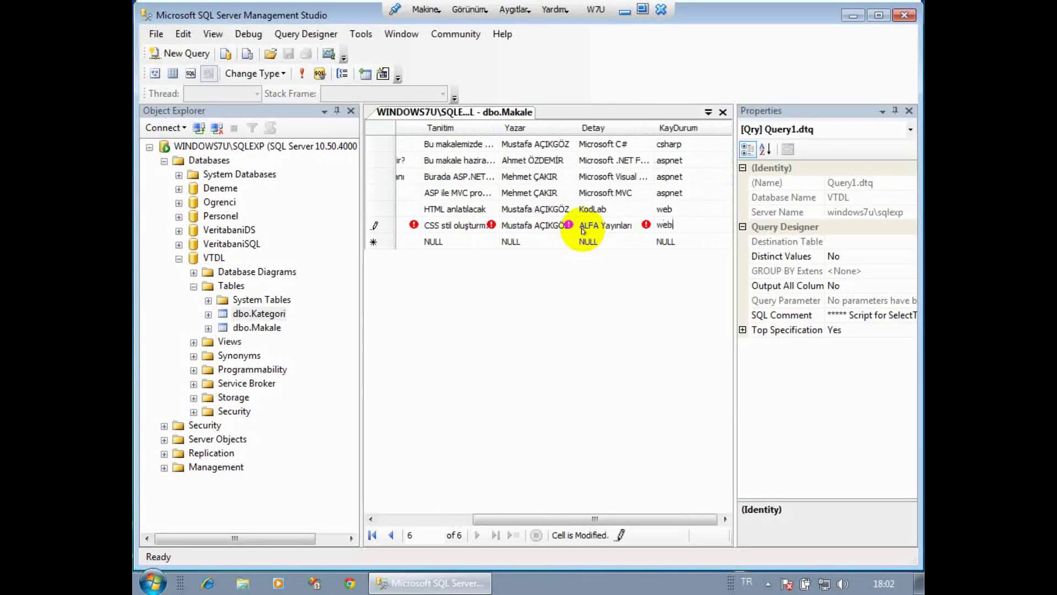
{"action": "key", "text": "Tab"}
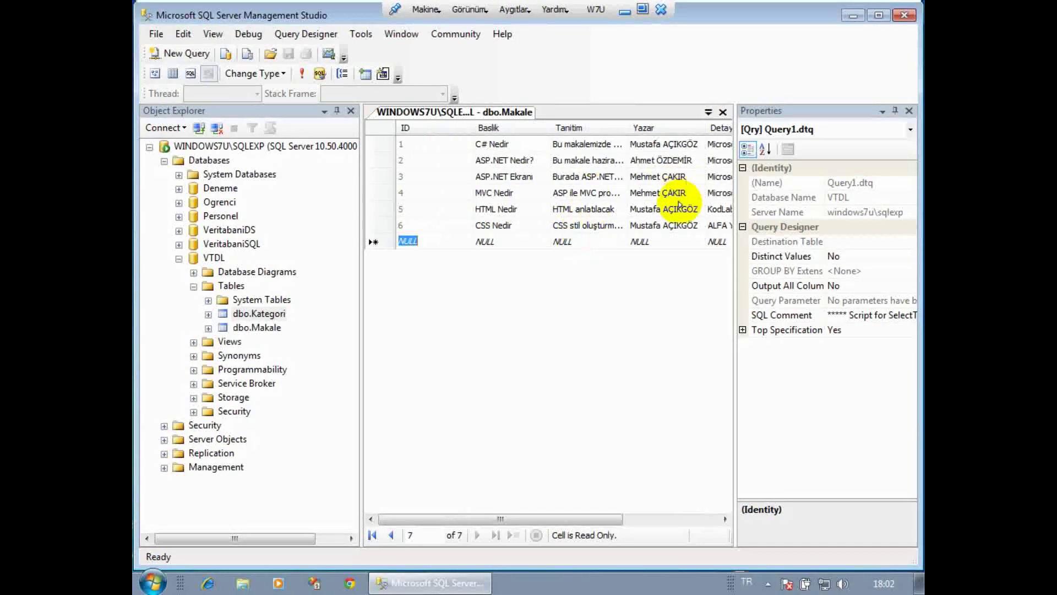
Close the dbo.Makale and dbo.Kategori table tabs and switch to Visual Studio 2008.
{"action": "left_click", "coordinate": [723, 111]}
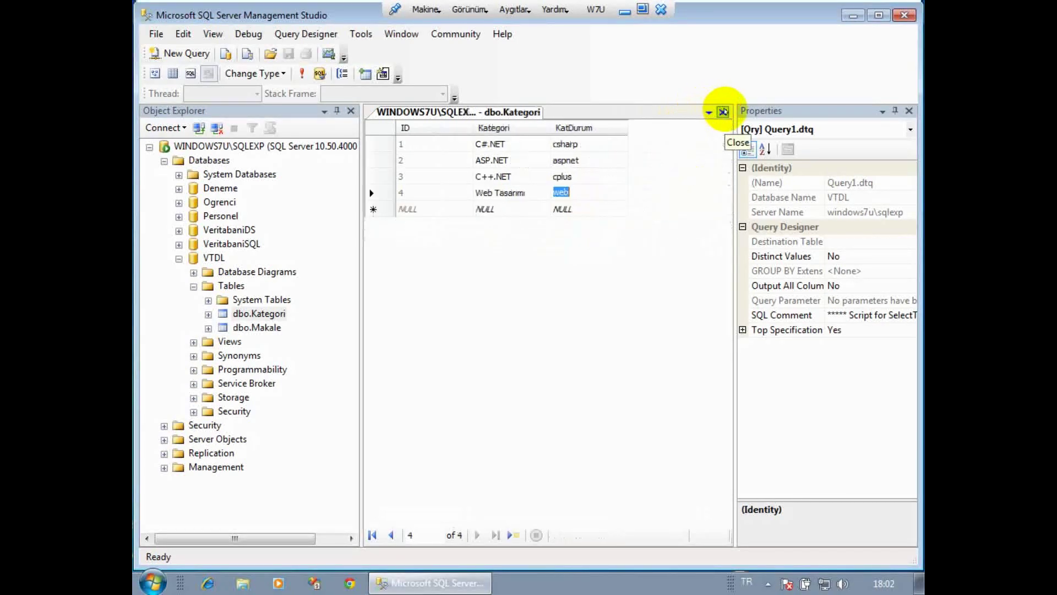
{"action": "left_click", "coordinate": [723, 111]}
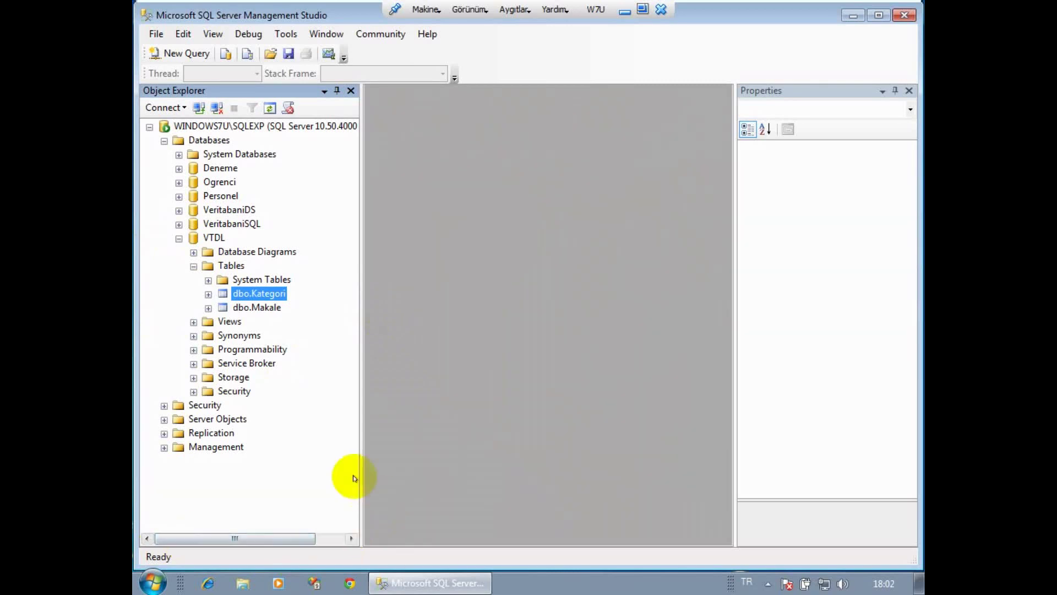
{"action": "left_click", "coordinate": [314, 582]}
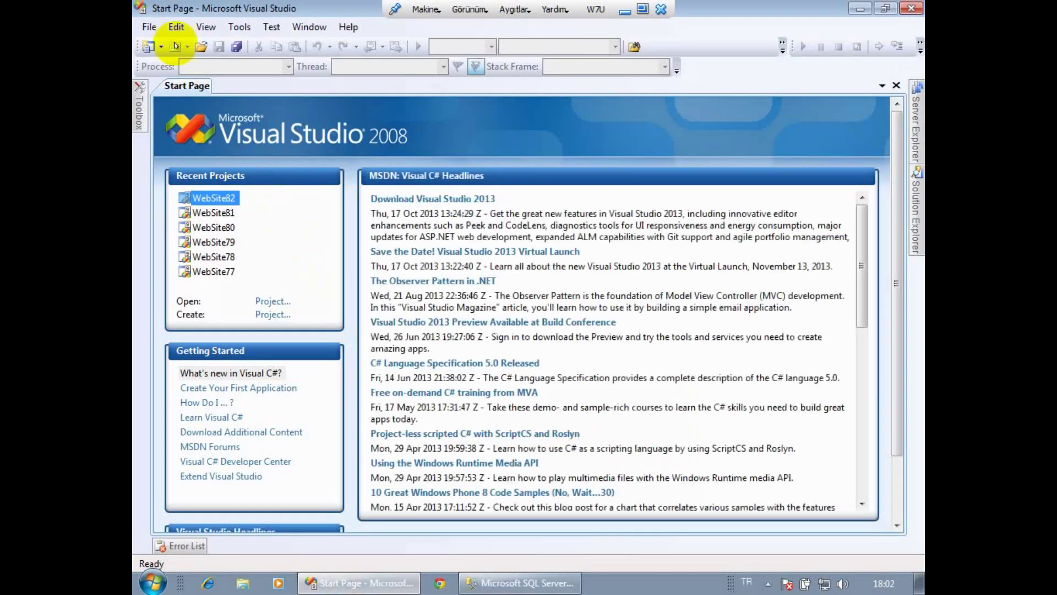
Create a new Empty Web Site named WebSite83.
{"action": "left_click", "coordinate": [154, 25]}
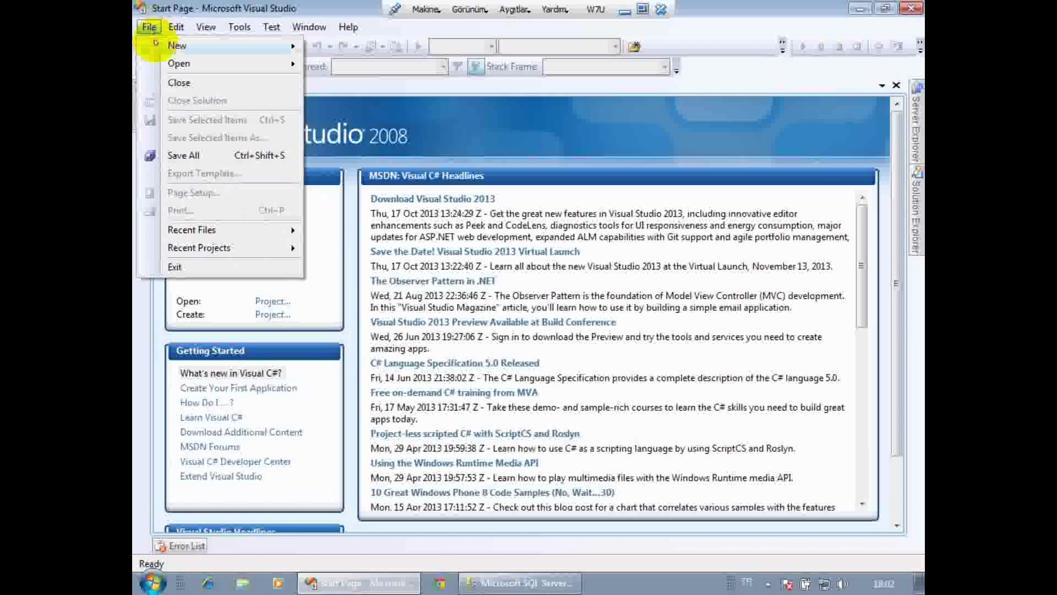
{"action": "mouse_move", "coordinate": [270, 43]}
{"action": "left_click", "coordinate": [358, 66]}
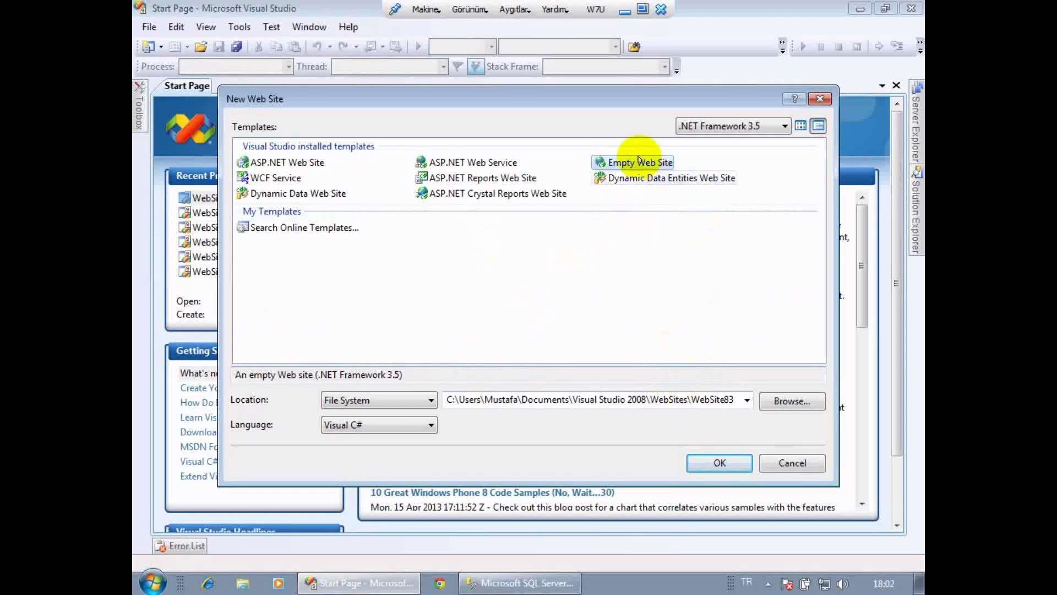
{"action": "left_click", "coordinate": [705, 469]}
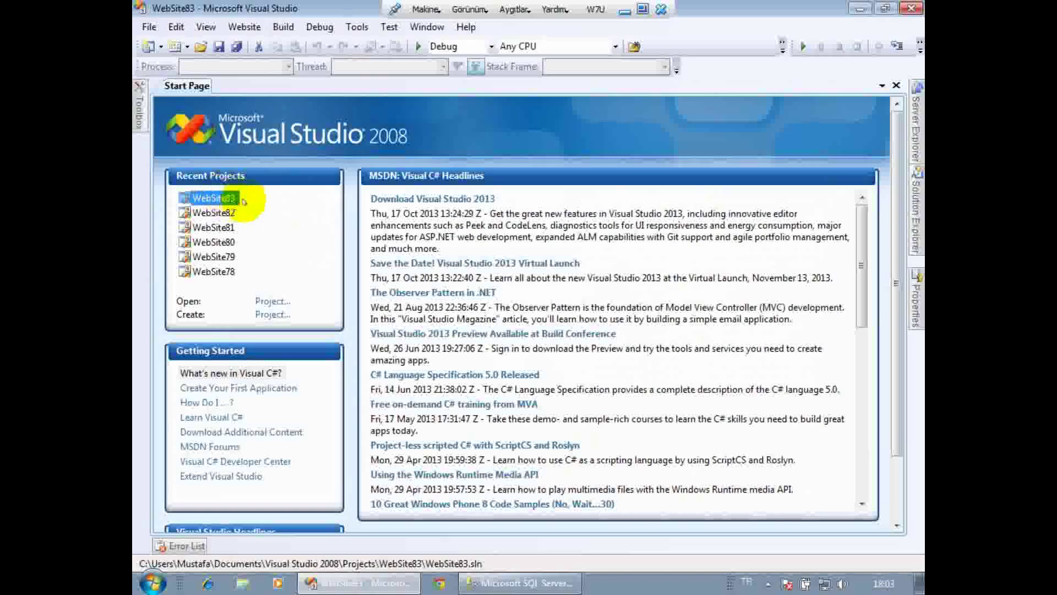
Start adding a new item to WebSite83 from Solution Explorer.
{"action": "mouse_move", "coordinate": [912, 220]}
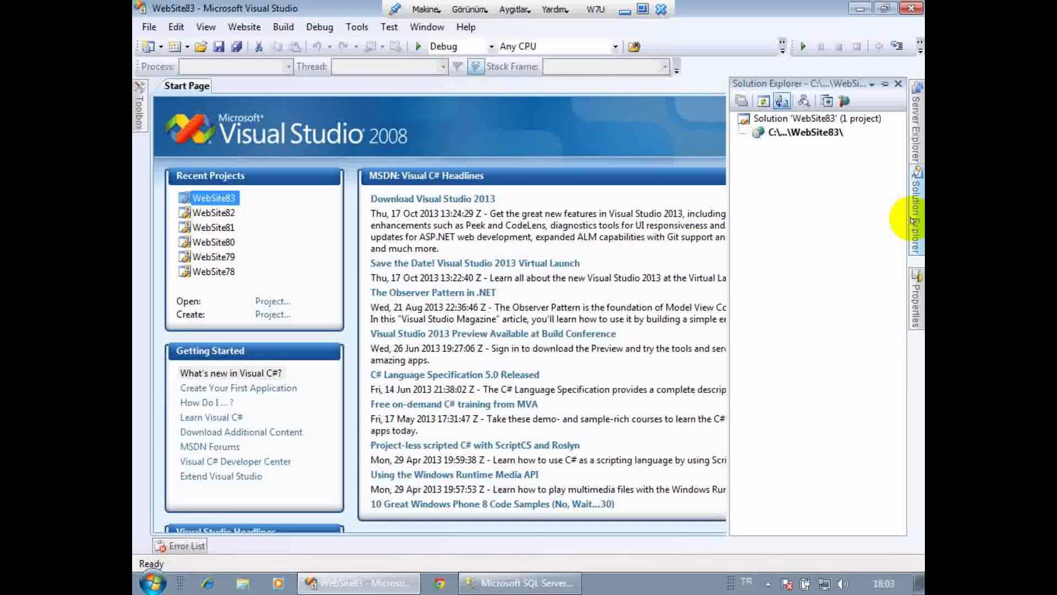
{"action": "right_click", "coordinate": [805, 131]}
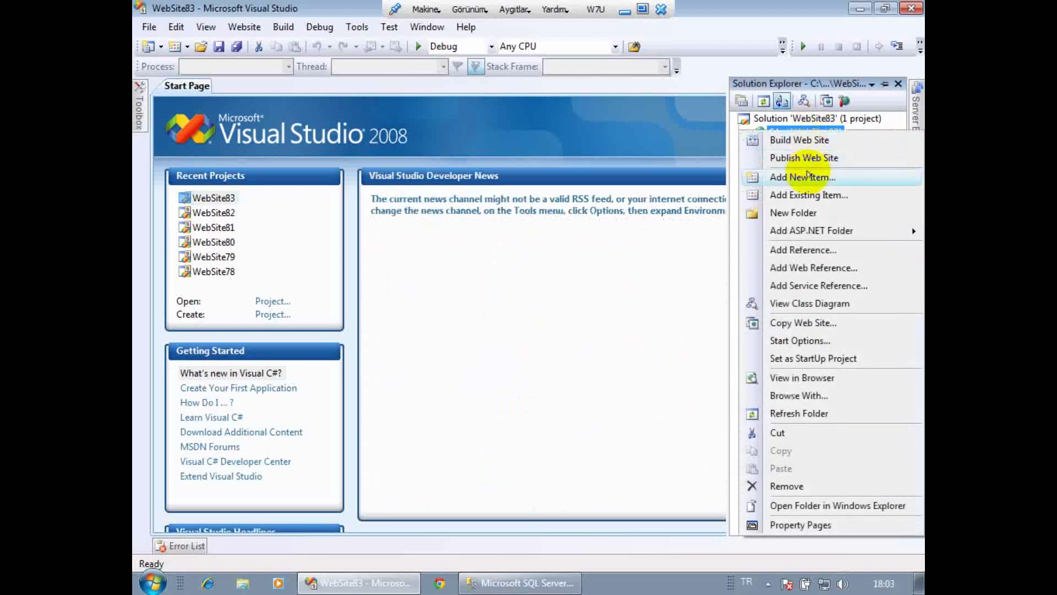
{"action": "left_click", "coordinate": [808, 176]}
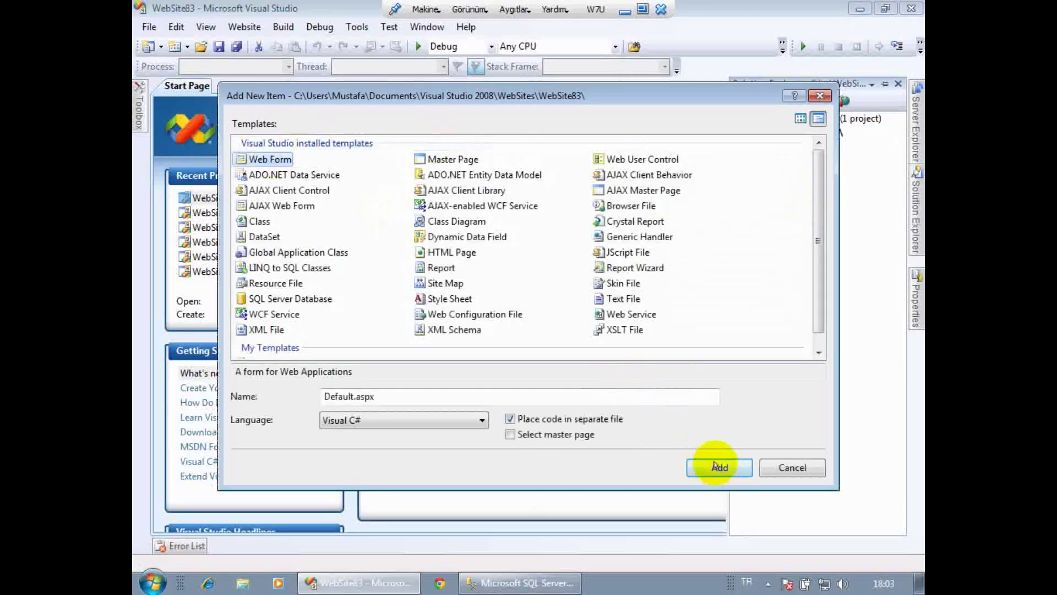
Add the Default.aspx web form, show it in Split view, and place the cursor inside its div.
{"action": "left_click", "coordinate": [717, 467]}
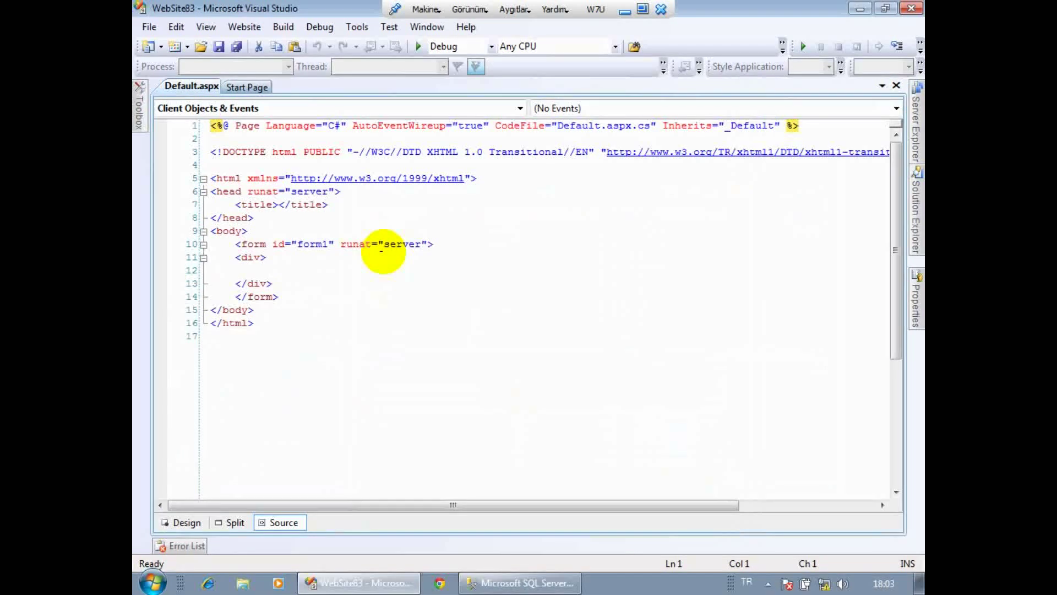
{"action": "left_click", "coordinate": [230, 522]}
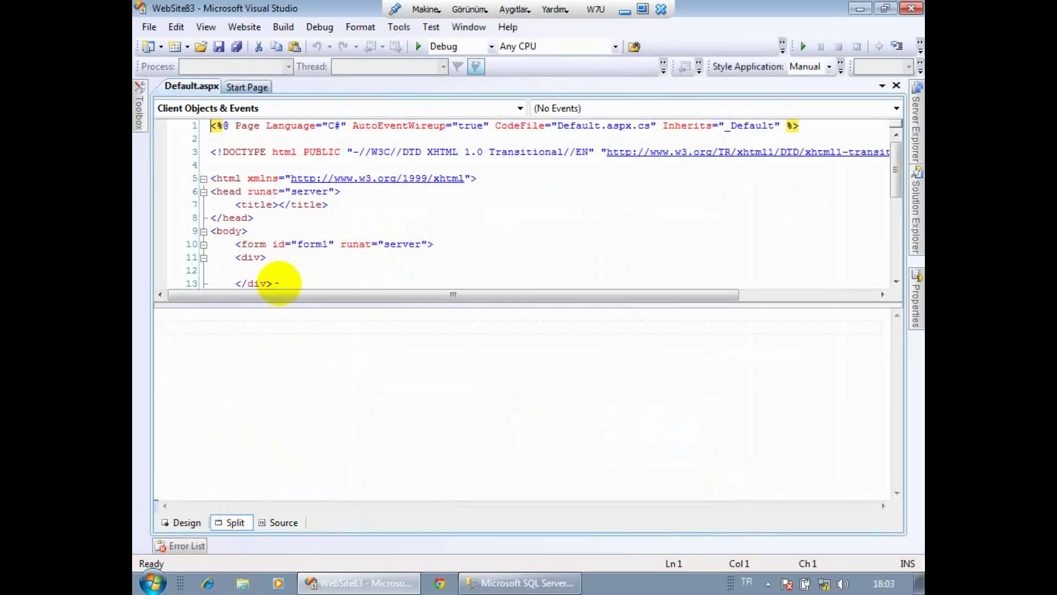
{"action": "left_click", "coordinate": [203, 326]}
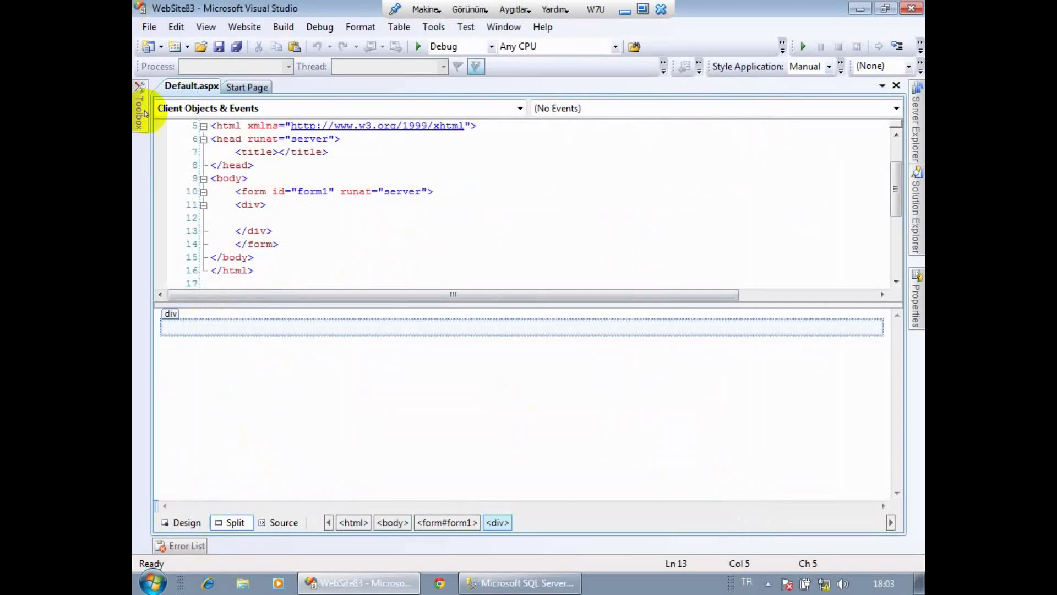
{"action": "mouse_move", "coordinate": [140, 116]}
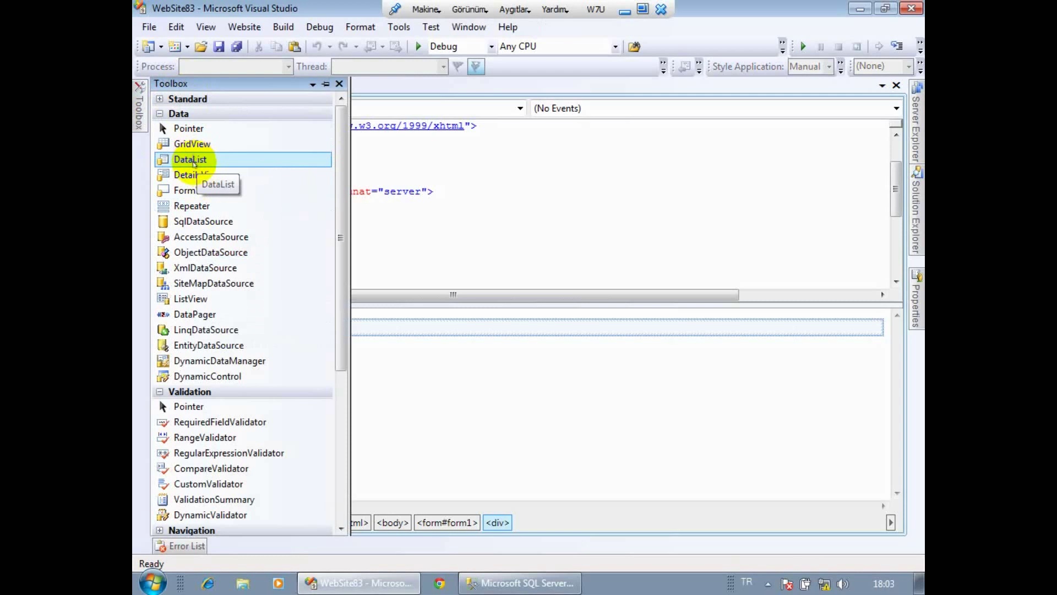
Insert DataList1 into the div, then open Default.aspx.cs at its Page_Load handler.
{"action": "double_click", "coordinate": [193, 163]}
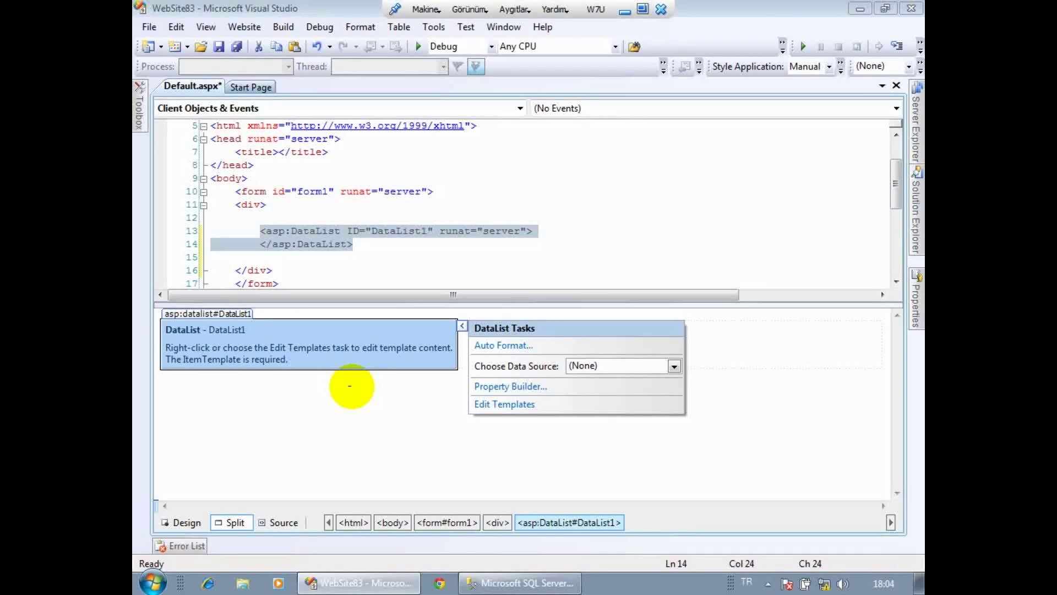
{"action": "left_click", "coordinate": [140, 104]}
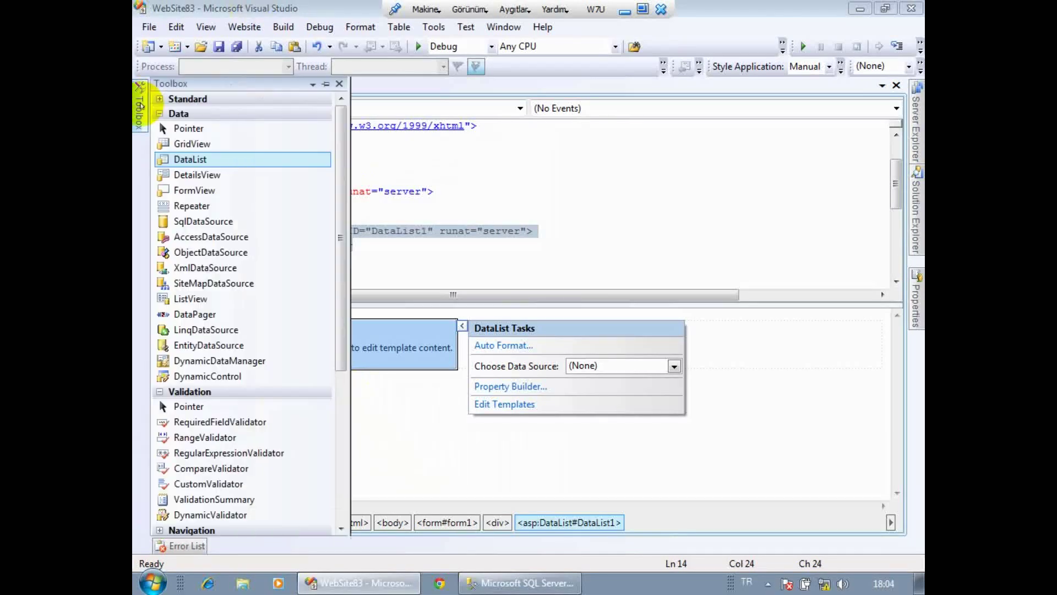
{"action": "left_click", "coordinate": [439, 427]}
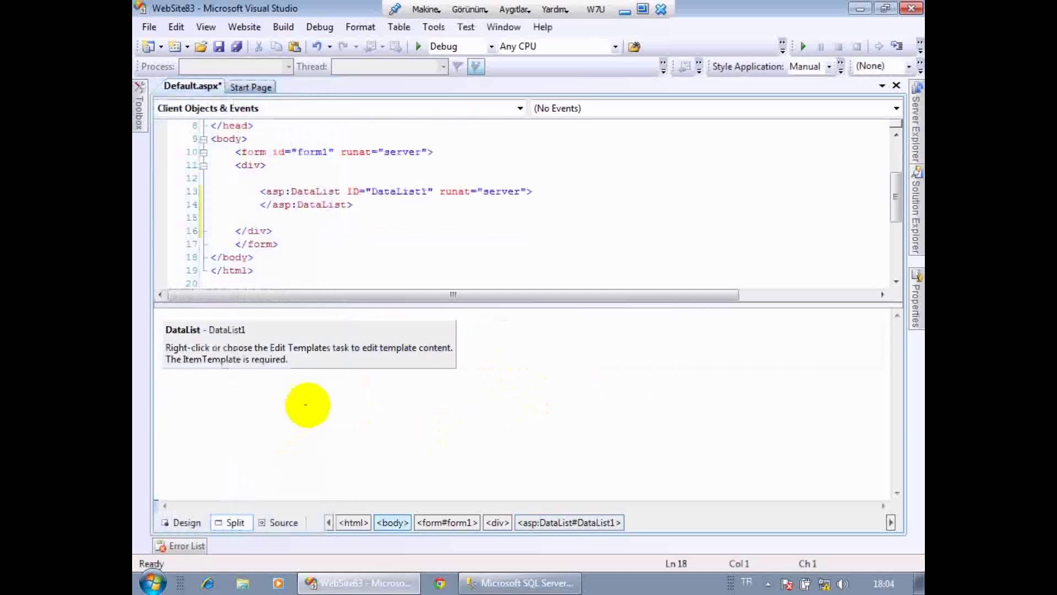
{"action": "double_click", "coordinate": [306, 405]}
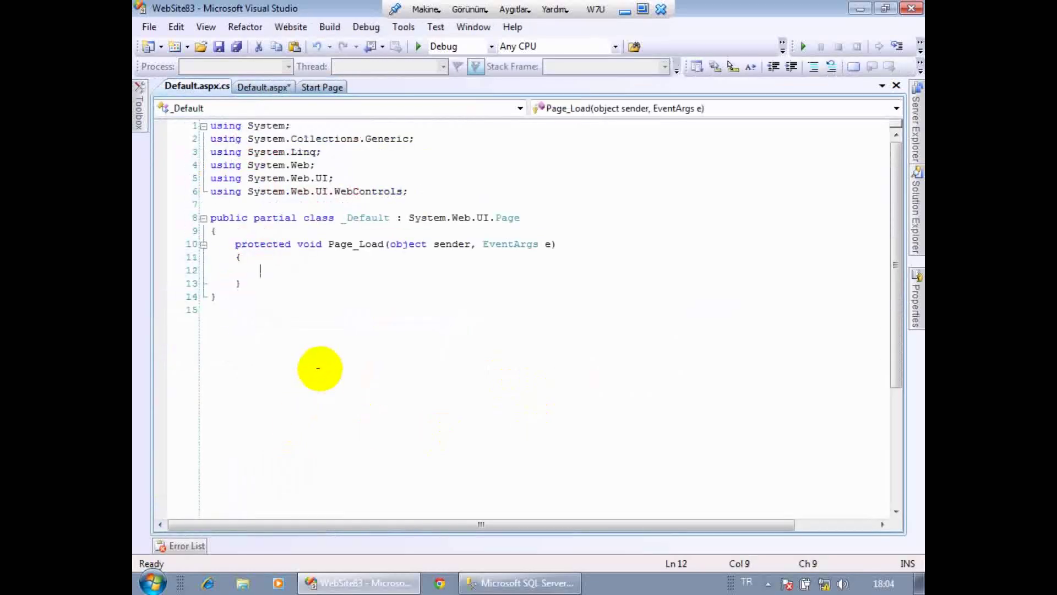